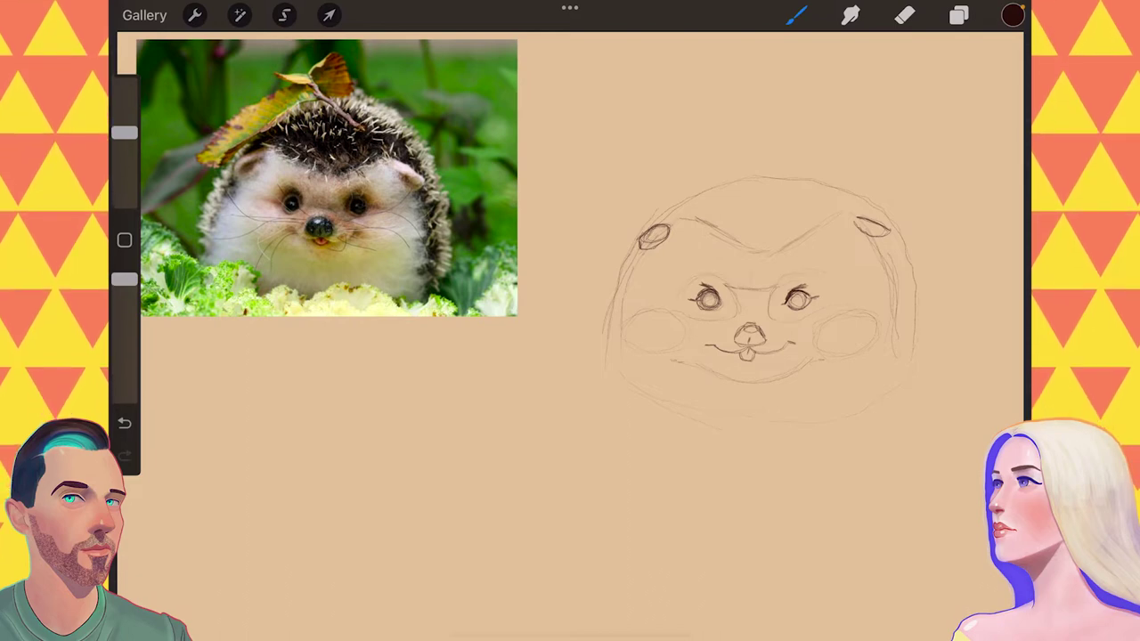
# Step: Flip the canvas horizontally and delete Layer 3
pyautogui.hotkey('ctrl', 'h')
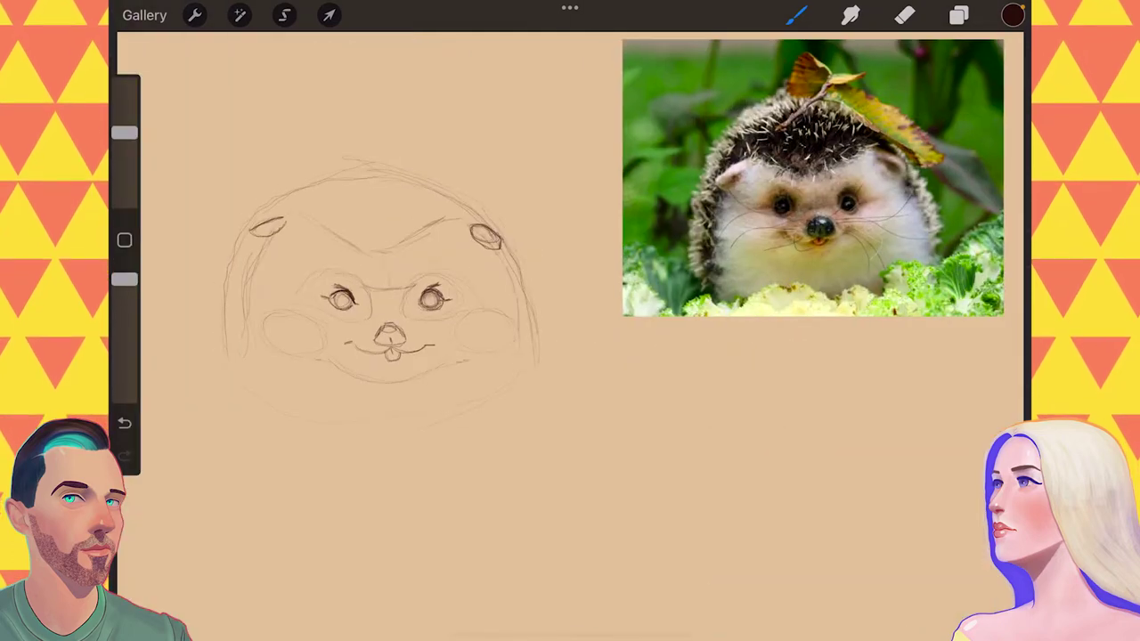
pyautogui.press('l')
pyautogui.press('l')
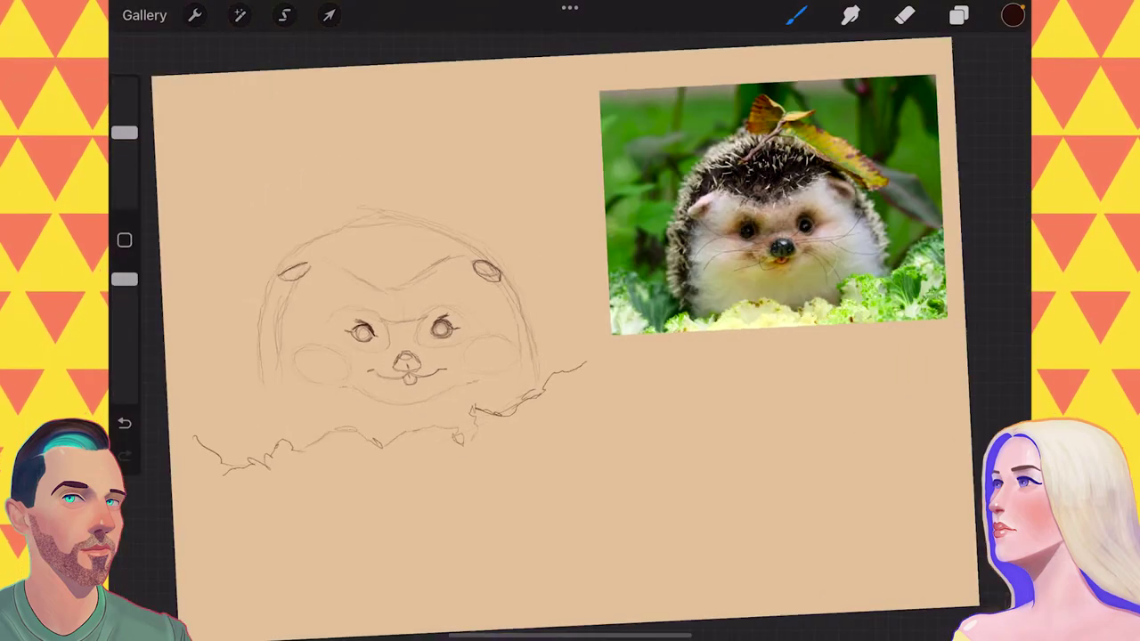
pyautogui.press('l')
pyautogui.press('Delete')
# Step: Choose the Syrup brush and adjust its size for blocking in
pyautogui.press('b')
pyautogui.scroll(2, 860, 356)
pyautogui.click(858, 456)
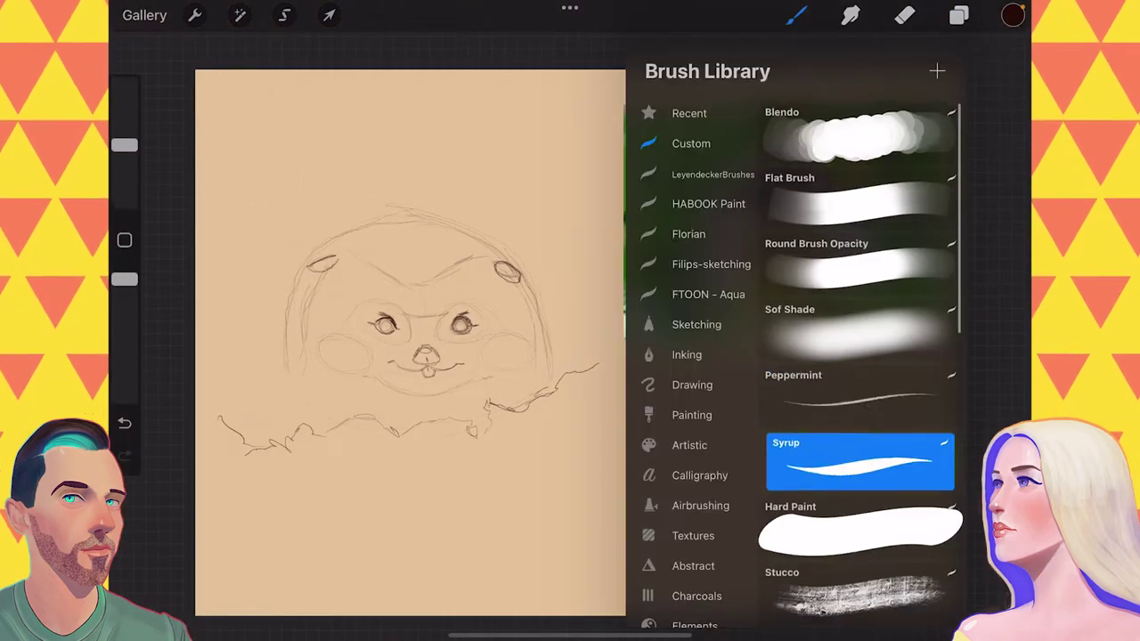
pyautogui.moveTo(123, 133); pyautogui.dragTo(124, 83)
pyautogui.press('l')
pyautogui.press('l')
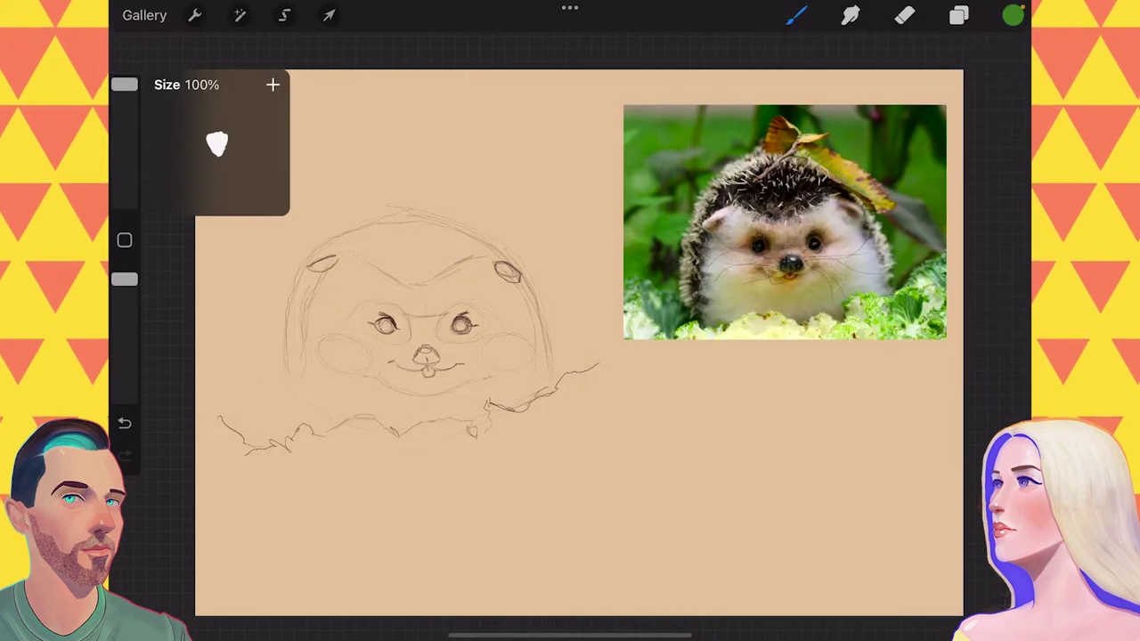
pyautogui.moveTo(433, 203); pyautogui.dragTo(432, 254)
# Step: Paint green over the hedgehog's head, body and the upper left area
pyautogui.click(796, 15)
pyautogui.moveTo(124, 84)
pyautogui.mouseDown()
pyautogui.moveTo(124, 139)
pyautogui.moveTo(124, 122)
pyautogui.mouseUp()
pyautogui.moveTo(433, 240); pyautogui.dragTo(498, 356)
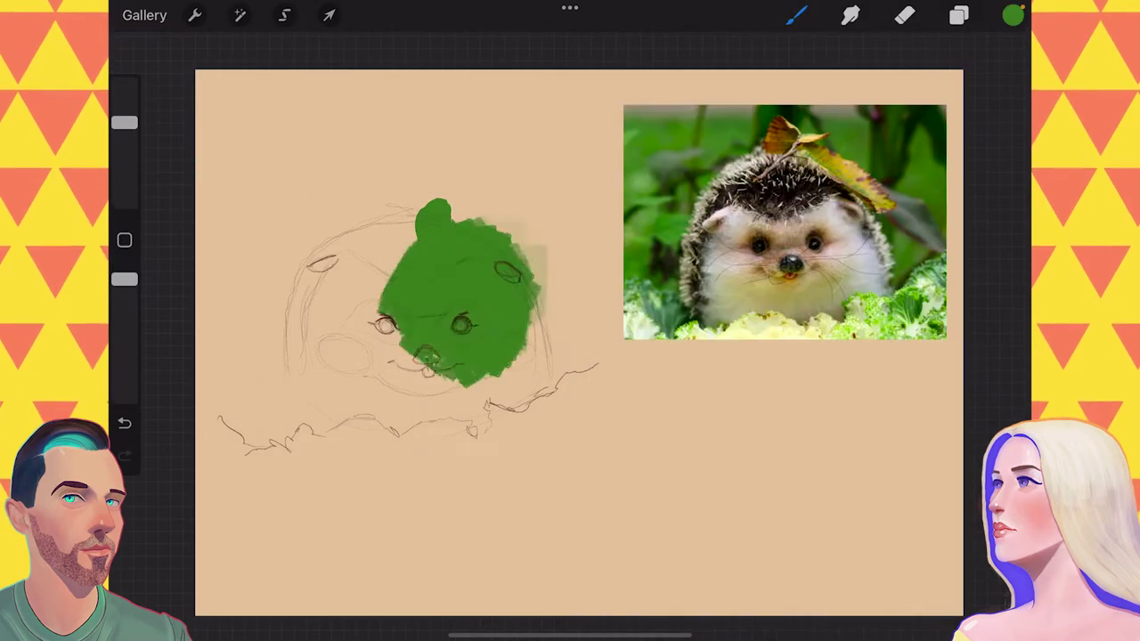
pyautogui.moveTo(499, 267); pyautogui.dragTo(232, 401)
pyautogui.moveTo(223, 481); pyautogui.dragTo(615, 374)
pyautogui.moveTo(606, 267); pyautogui.dragTo(232, 196)
pyautogui.moveTo(203, 249); pyautogui.dragTo(409, 100)
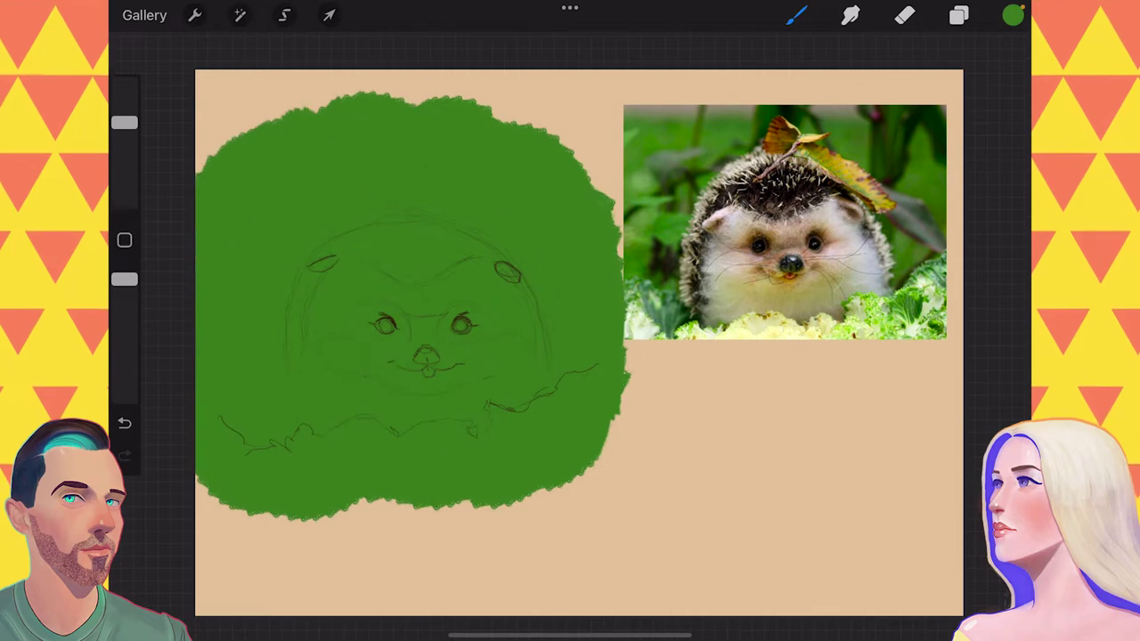
# Step: Paint a grey-beige band across the top and a pale yellow leafy strip along the bottom
pyautogui.moveTo(205, 241)
pyautogui.mouseDown()
pyautogui.moveTo(267, 116)
pyautogui.moveTo(401, 89)
pyautogui.moveTo(623, 134)
pyautogui.mouseUp()
pyautogui.moveTo(124, 122); pyautogui.dragTo(124, 164)
pyautogui.moveTo(383, 441)
pyautogui.mouseDown()
pyautogui.moveTo(285, 456)
pyautogui.moveTo(213, 445)
pyautogui.mouseUp()
pyautogui.moveTo(213, 445)
pyautogui.mouseDown()
pyautogui.moveTo(445, 434)
pyautogui.moveTo(561, 406)
pyautogui.moveTo(570, 441)
pyautogui.mouseUp()
pyautogui.moveTo(218, 463)
pyautogui.mouseDown()
pyautogui.moveTo(302, 503)
pyautogui.moveTo(588, 428)
pyautogui.mouseUp()
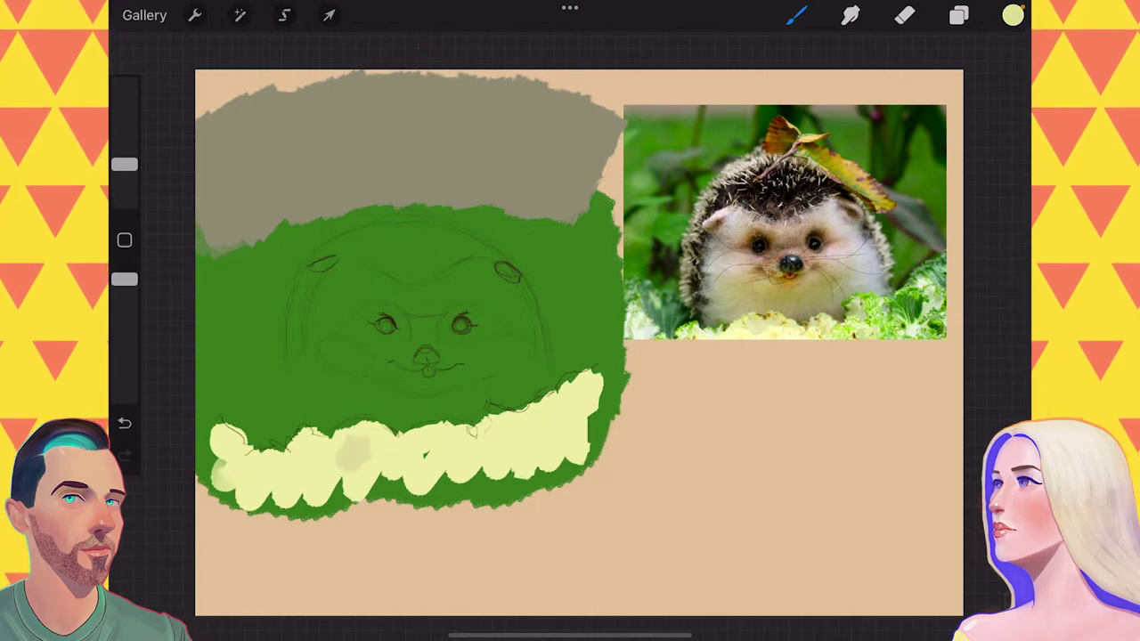
# Step: Add light green strokes along the yellow band, then pick a brownish colour
pyautogui.click(688, 319)
pyautogui.moveTo(124, 163); pyautogui.dragTo(123, 181)
pyautogui.moveTo(223, 438); pyautogui.dragTo(330, 436)
pyautogui.moveTo(124, 181); pyautogui.dragTo(124, 184)
pyautogui.moveTo(342, 428); pyautogui.dragTo(382, 426)
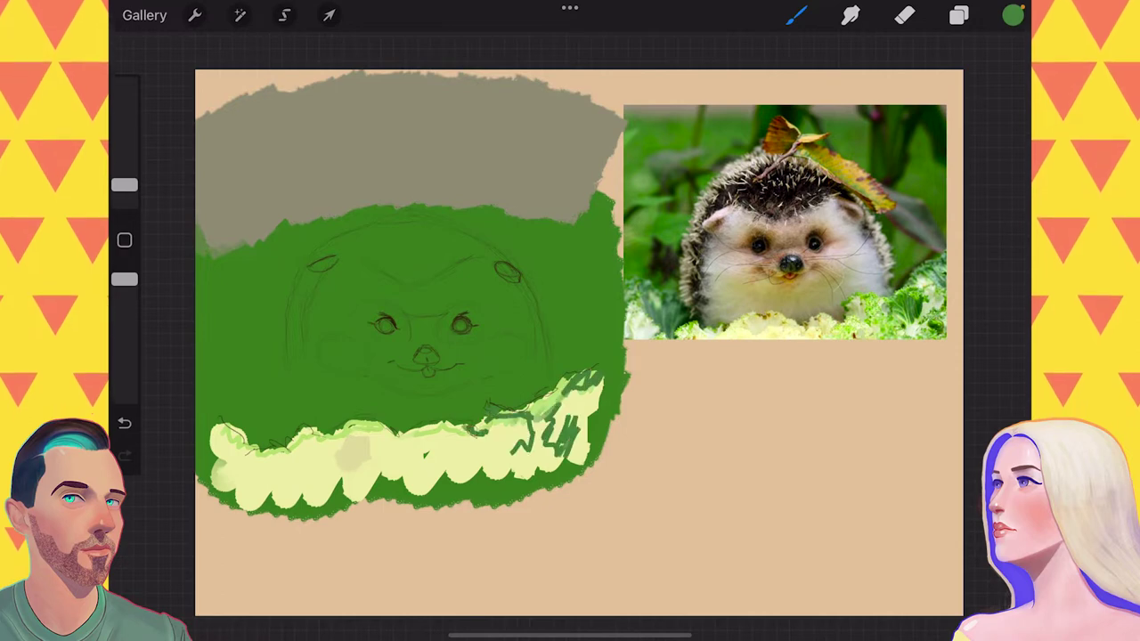
pyautogui.click(1012, 15)
pyautogui.click(846, 232)
pyautogui.click(1012, 15)
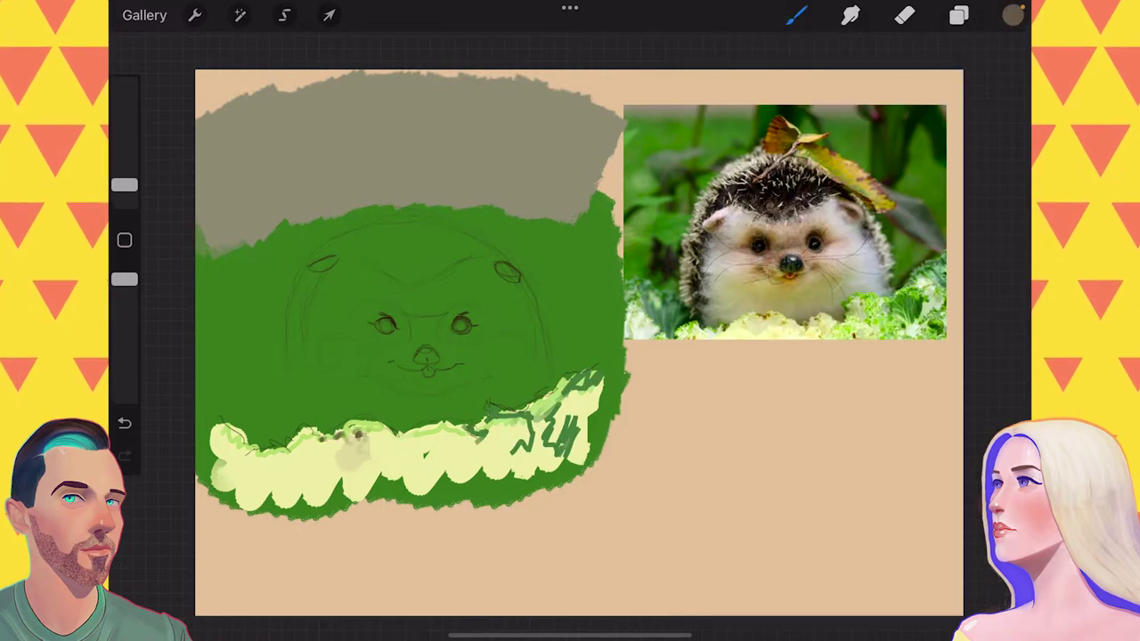
# Step: Select the hedgehog's face freehand and fill it light grey
pyautogui.click(958, 16)
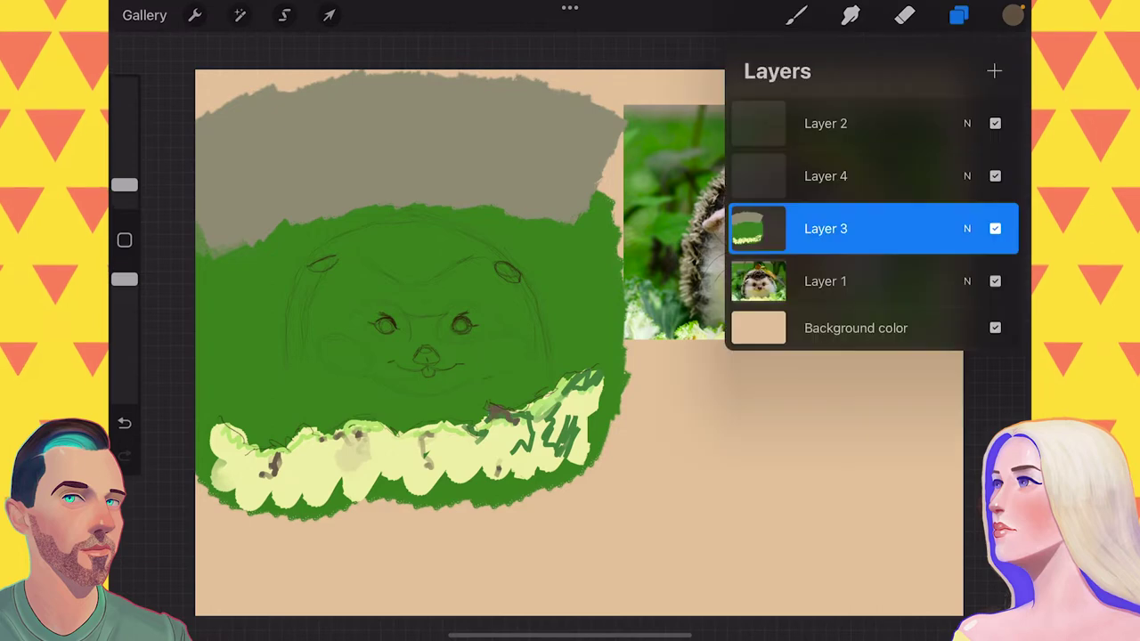
pyautogui.click(284, 15)
pyautogui.moveTo(426, 283); pyautogui.dragTo(310, 265)
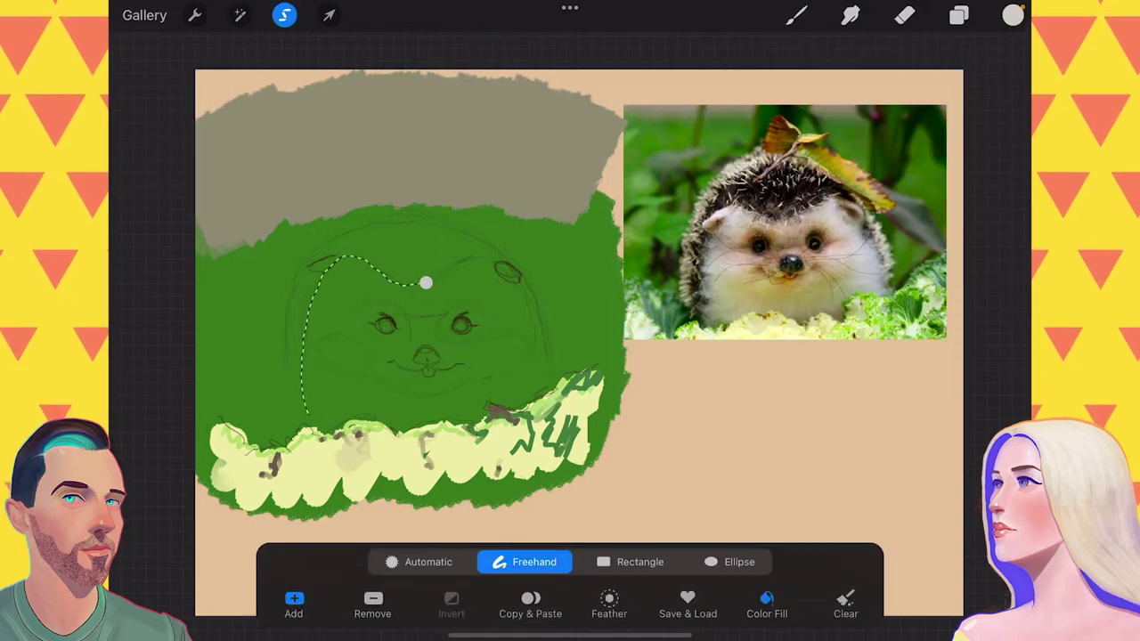
pyautogui.moveTo(305, 411); pyautogui.dragTo(552, 357)
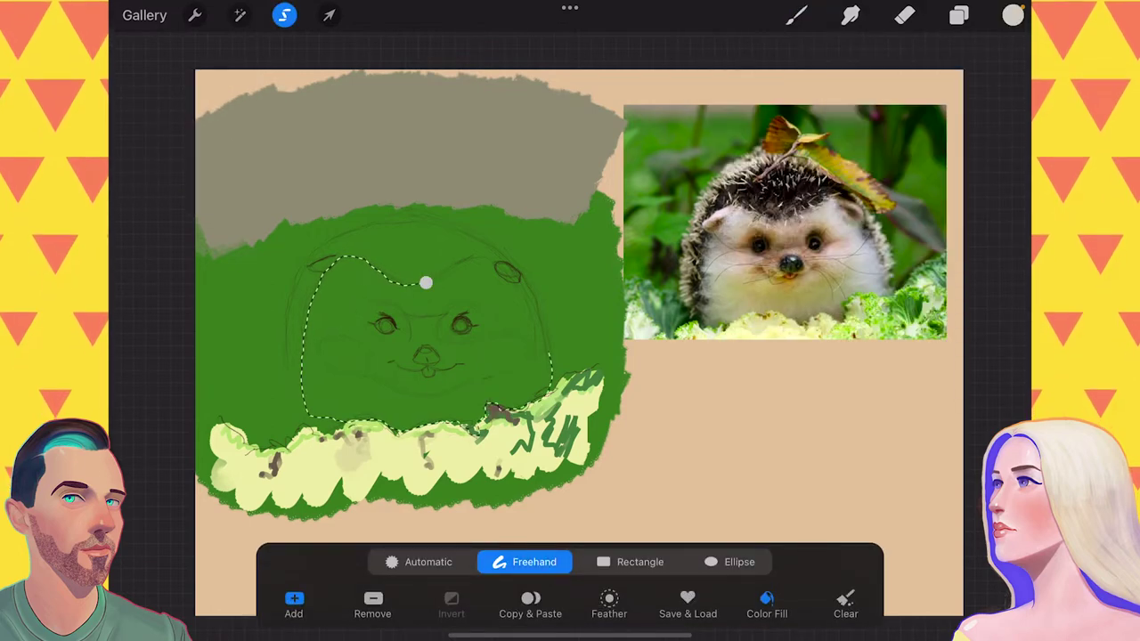
pyautogui.click(425, 283)
pyautogui.click(797, 15)
pyautogui.click(796, 183)
# Step: On a new layer beneath the face, fill the head shape black and reshape it with Liquify Push
pyautogui.click(284, 15)
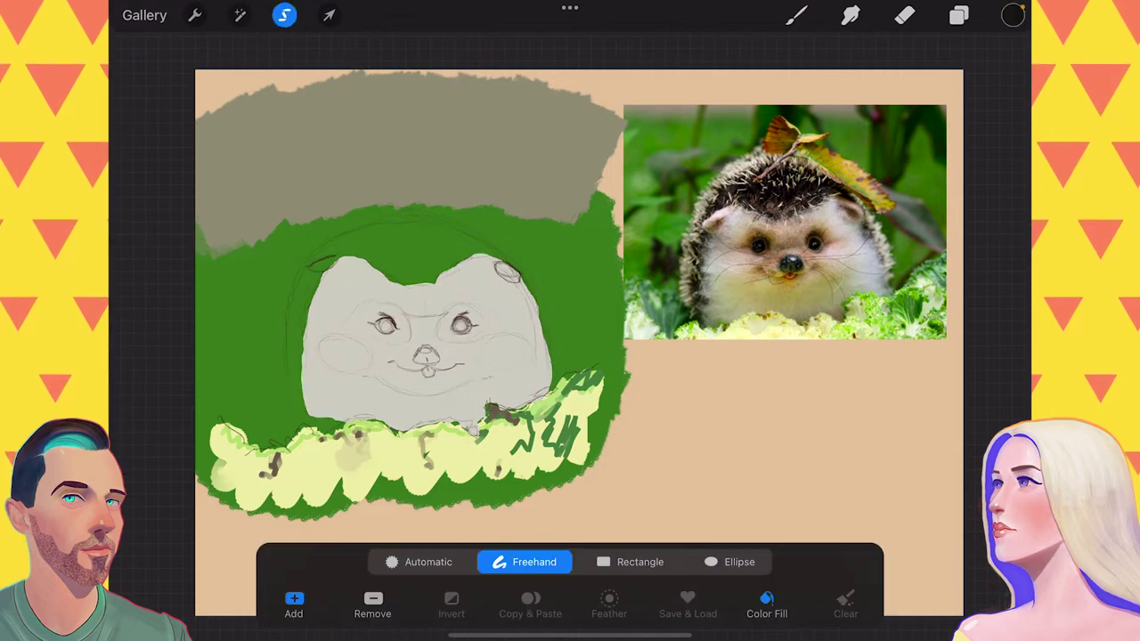
pyautogui.click(958, 15)
pyautogui.click(840, 223)
pyautogui.click(958, 15)
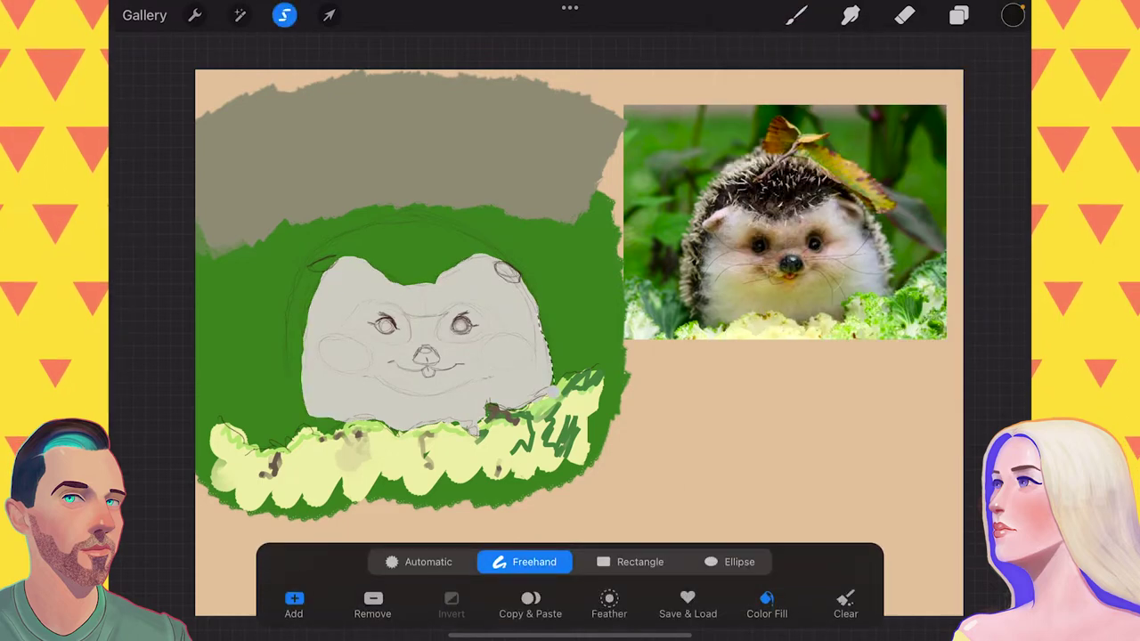
pyautogui.moveTo(410, 211); pyautogui.dragTo(298, 410)
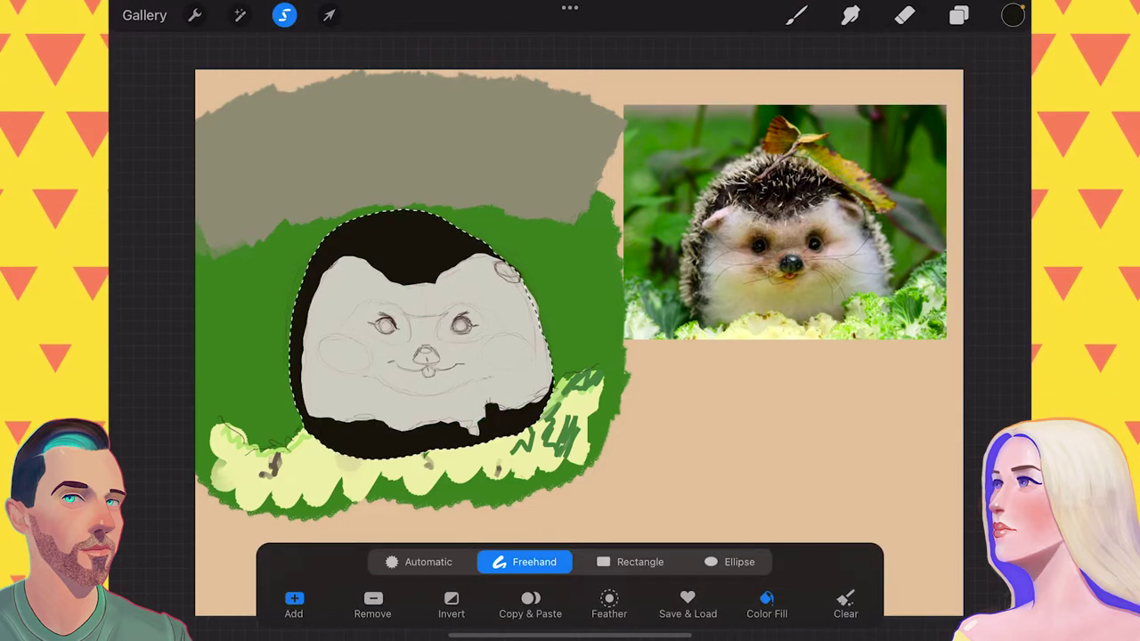
pyautogui.click(240, 16)
pyautogui.click(186, 567)
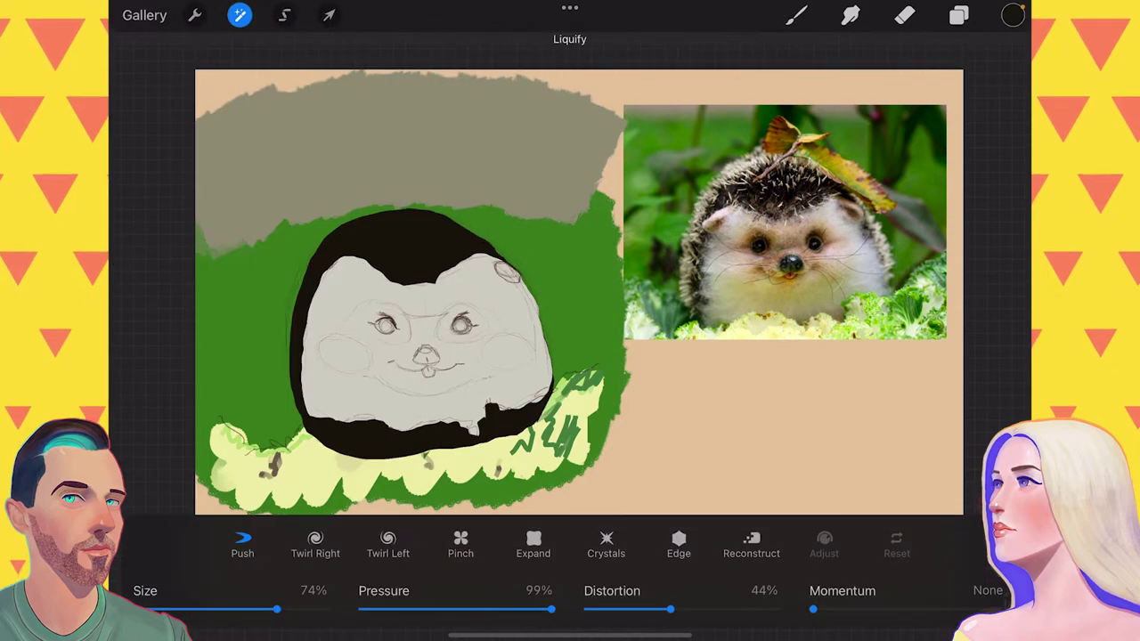
pyautogui.moveTo(338, 267); pyautogui.dragTo(445, 231)
# Step: Duplicate Layer 3, move the copy below Layer 2, and select the foliage along the green-yellow boundary
pyautogui.click(239, 15)
pyautogui.click(958, 15)
pyautogui.moveTo(891, 280)
pyautogui.mouseDown()
pyautogui.moveTo(801, 281)
pyautogui.moveTo(846, 176)
pyautogui.mouseUp()
pyautogui.click(284, 16)
pyautogui.click(877, 194)
pyautogui.click(713, 265)
pyautogui.moveTo(712, 266)
pyautogui.mouseDown()
pyautogui.moveTo(418, 306)
pyautogui.moveTo(292, 384)
pyautogui.moveTo(877, 194)
pyautogui.mouseUp()
pyautogui.click(530, 604)
# Step: Copy the foliage selection onto its own new layer
pyautogui.click(704, 407)
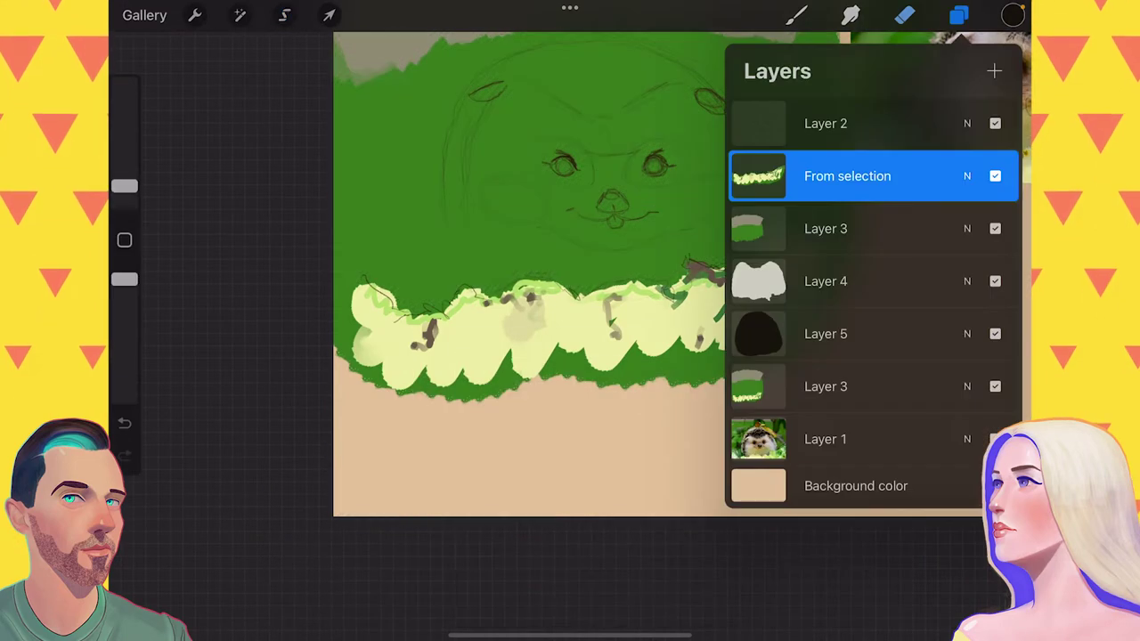
pyautogui.click(958, 16)
pyautogui.click(797, 15)
# Step: Paint brown patches over both eyes with a tan band around them
pyautogui.moveTo(125, 185); pyautogui.dragTo(125, 176)
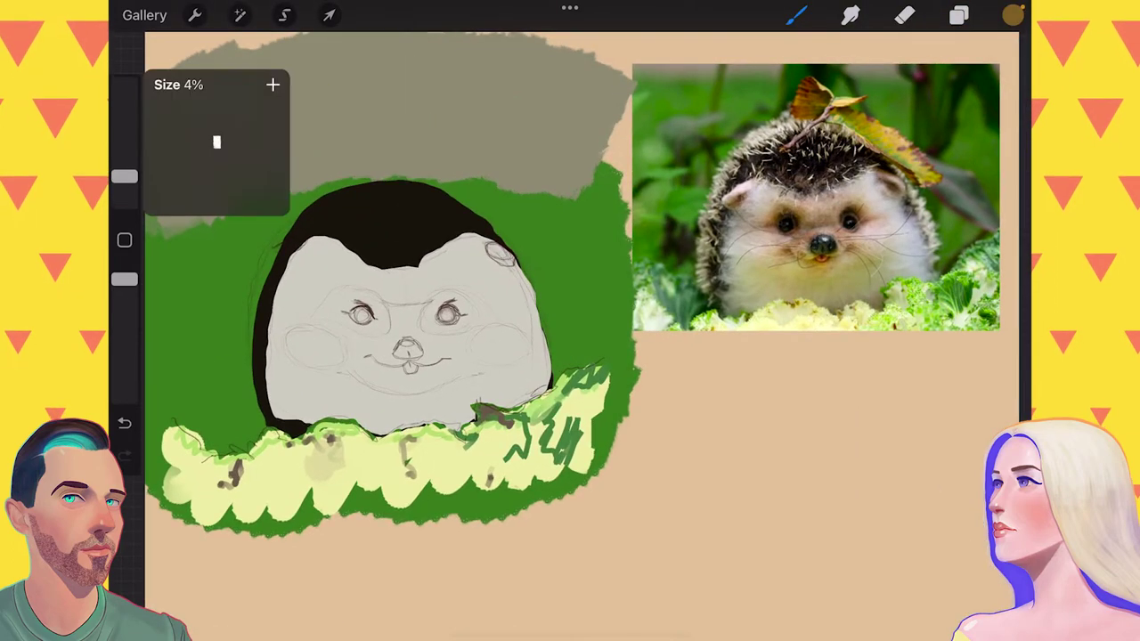
pyautogui.click(365, 311)
pyautogui.moveTo(347, 299); pyautogui.dragTo(379, 329)
pyautogui.moveTo(431, 298); pyautogui.dragTo(472, 334)
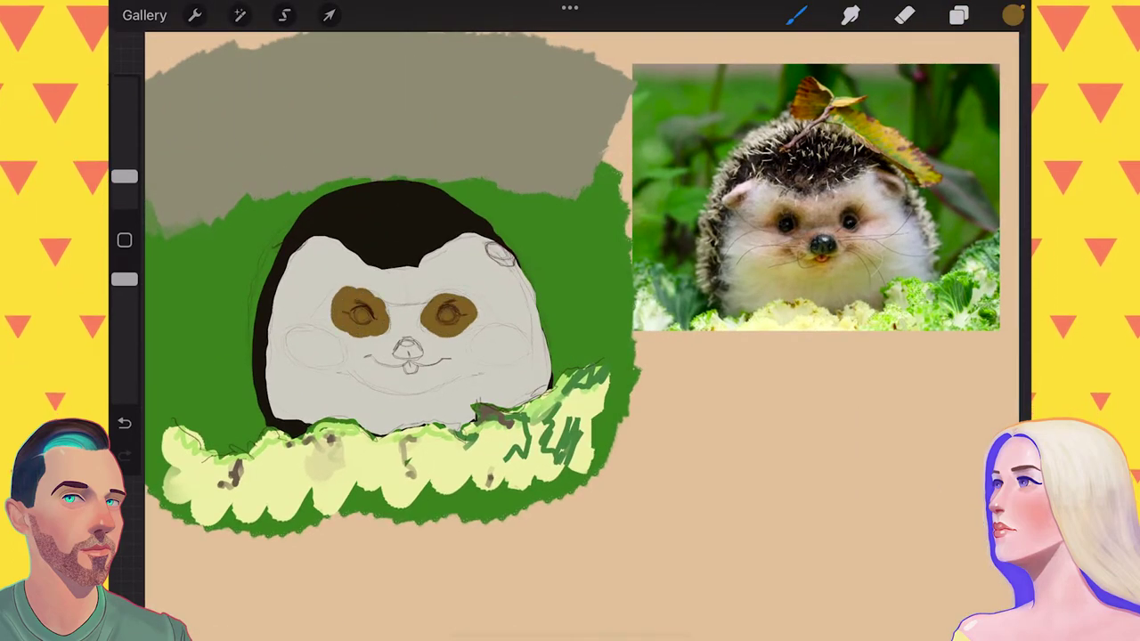
pyautogui.moveTo(392, 303)
pyautogui.mouseDown()
pyautogui.moveTo(419, 329)
pyautogui.moveTo(436, 290)
pyautogui.moveTo(485, 334)
pyautogui.moveTo(351, 284)
pyautogui.moveTo(329, 343)
pyautogui.moveTo(405, 347)
pyautogui.mouseUp()
pyautogui.click(788, 218)
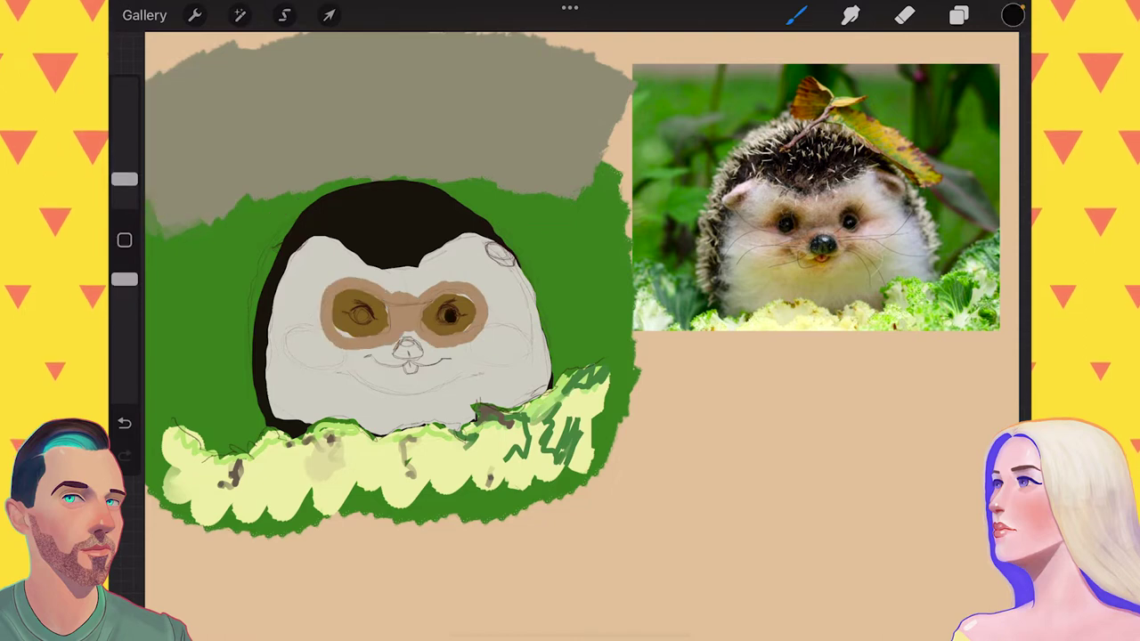
# Step: Paint a black pupil, a dark nose and an orange tongue using reference colours
pyautogui.click(447, 314)
pyautogui.click(360, 316)
pyautogui.click(407, 346)
pyautogui.click(823, 245)
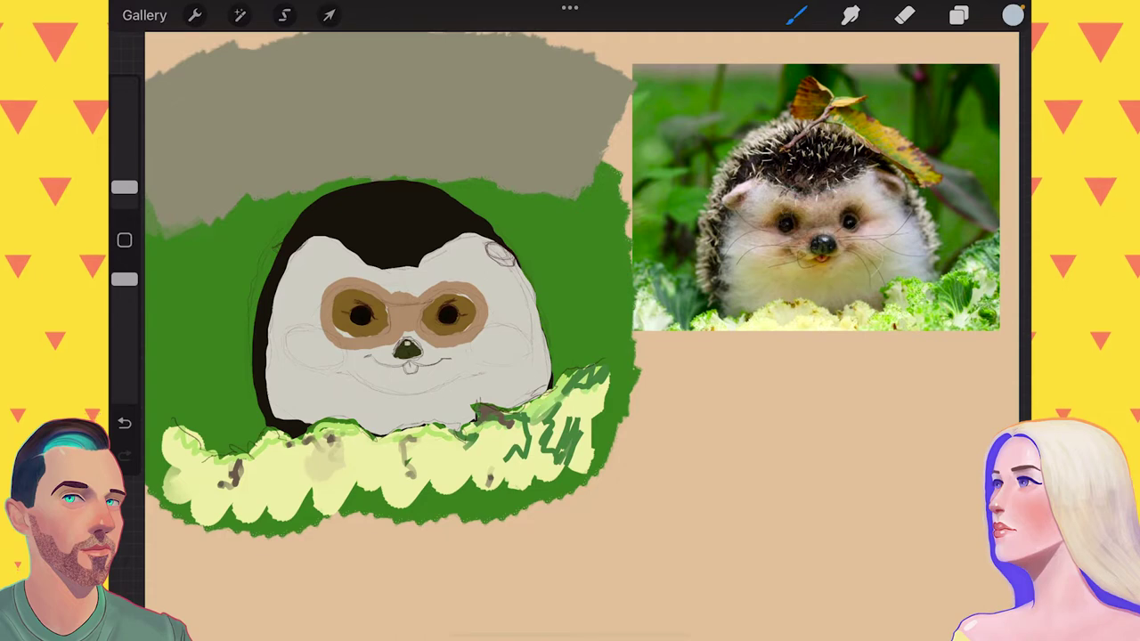
pyautogui.click(821, 259)
pyautogui.click(410, 367)
# Step: Paint olive across the chin and muzzle
pyautogui.moveTo(124, 187); pyautogui.dragTo(124, 178)
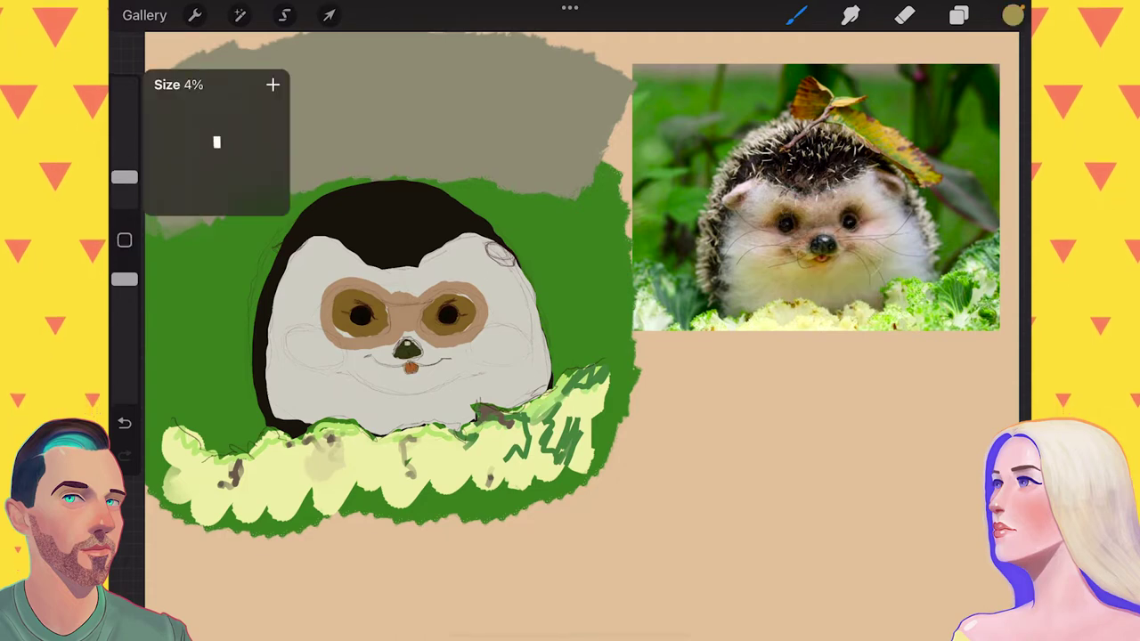
pyautogui.moveTo(340, 386)
pyautogui.mouseDown()
pyautogui.moveTo(375, 365)
pyautogui.moveTo(405, 380)
pyautogui.moveTo(445, 369)
pyautogui.mouseUp()
pyautogui.moveTo(124, 178); pyautogui.dragTo(124, 171)
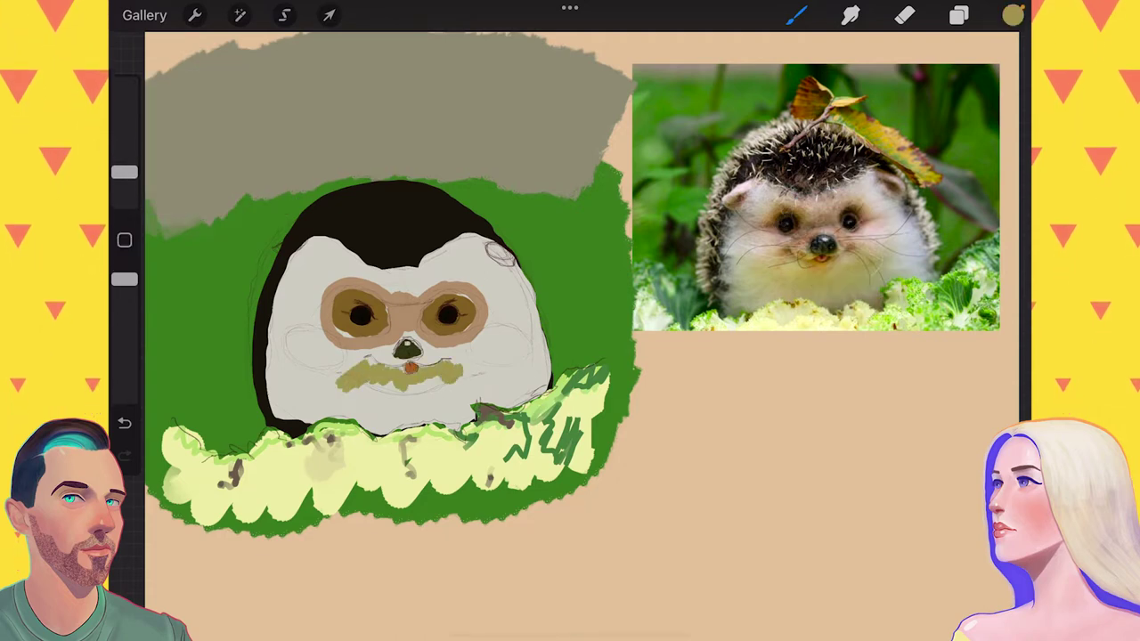
pyautogui.moveTo(472, 374)
pyautogui.mouseDown()
pyautogui.moveTo(374, 397)
pyautogui.moveTo(460, 410)
pyautogui.moveTo(531, 374)
pyautogui.moveTo(547, 383)
pyautogui.mouseUp()
# Step: Paint light grey fur beside the muzzle, up both face edges and along the hairline
pyautogui.click(499, 338)
pyautogui.moveTo(303, 374); pyautogui.dragTo(343, 418)
pyautogui.moveTo(267, 419); pyautogui.dragTo(312, 360)
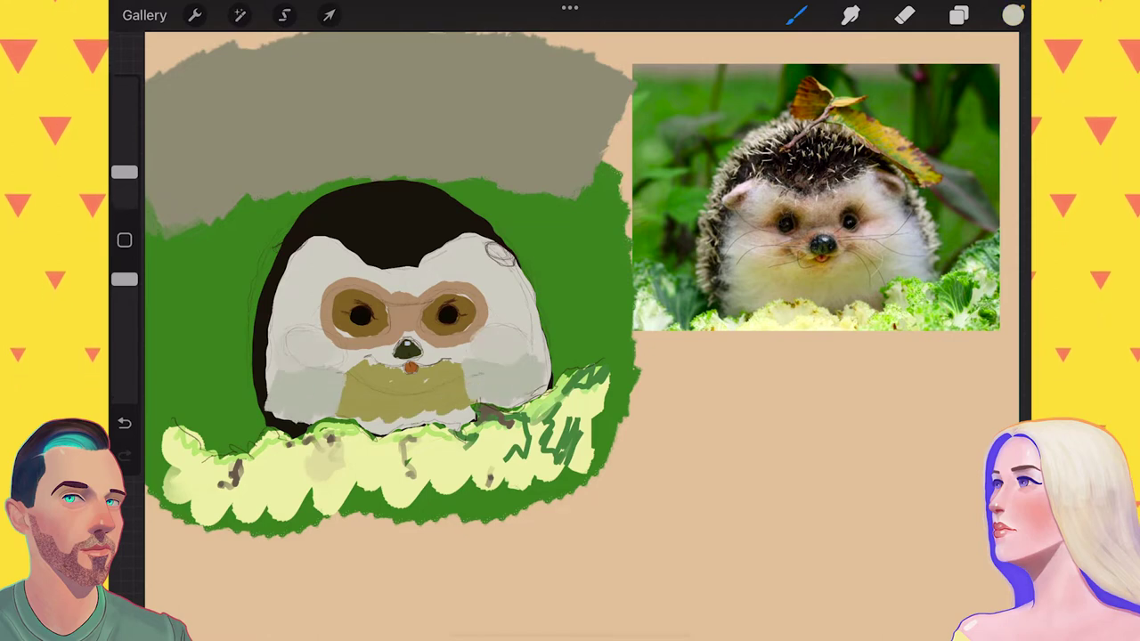
pyautogui.moveTo(125, 172); pyautogui.dragTo(124, 181)
pyautogui.moveTo(267, 396)
pyautogui.mouseDown()
pyautogui.moveTo(284, 272)
pyautogui.moveTo(313, 236)
pyautogui.mouseUp()
pyautogui.moveTo(551, 383)
pyautogui.mouseDown()
pyautogui.moveTo(533, 294)
pyautogui.moveTo(494, 249)
pyautogui.moveTo(440, 236)
pyautogui.mouseUp()
pyautogui.click(913, 230)
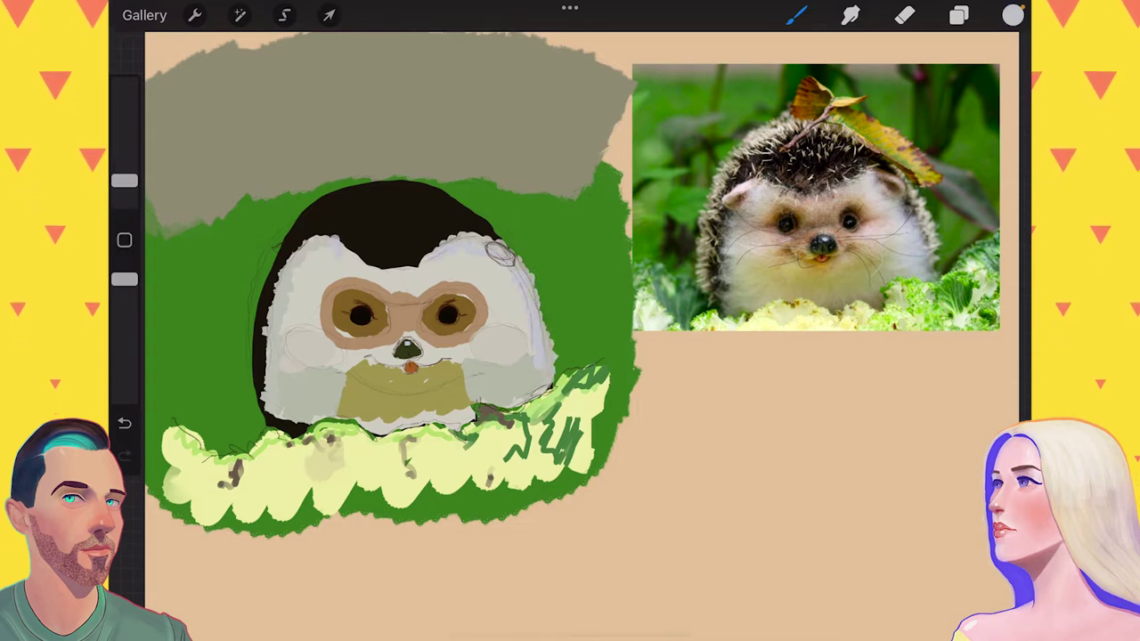
pyautogui.moveTo(348, 258); pyautogui.dragTo(423, 263)
# Step: Fill both ears with light and dark brown strokes
pyautogui.moveTo(125, 181); pyautogui.dragTo(125, 183)
pyautogui.click(500, 255)
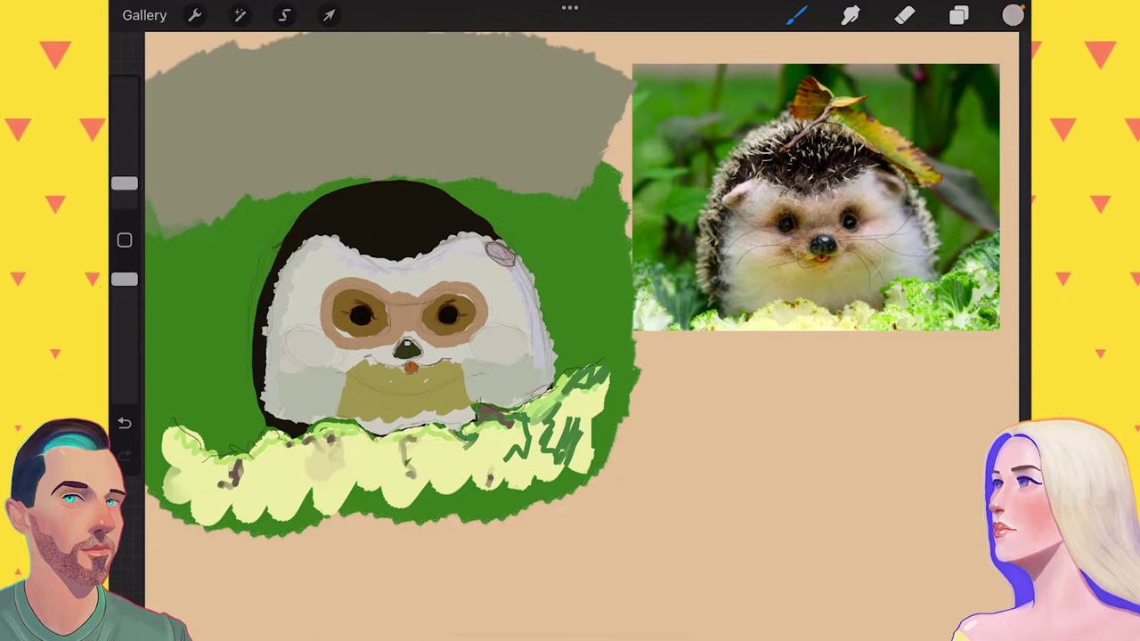
pyautogui.moveTo(278, 251); pyautogui.dragTo(302, 246)
pyautogui.click(294, 250)
pyautogui.click(289, 250)
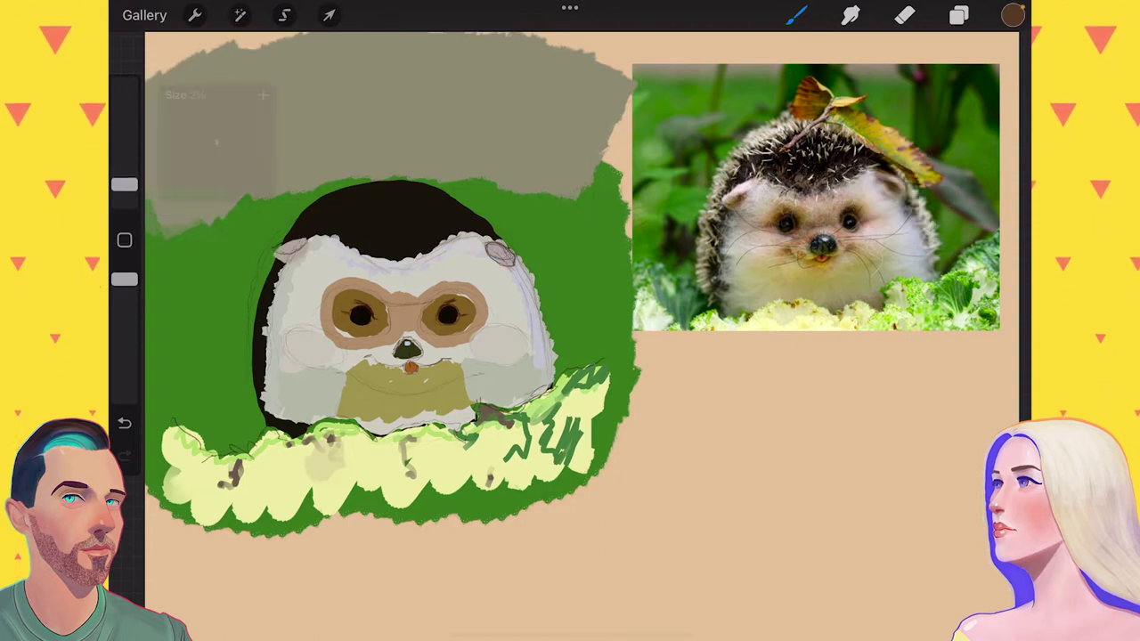
pyautogui.click(501, 256)
# Step: Sample pink and warmer face tones from the reference and set a very small brush
pyautogui.click(900, 183)
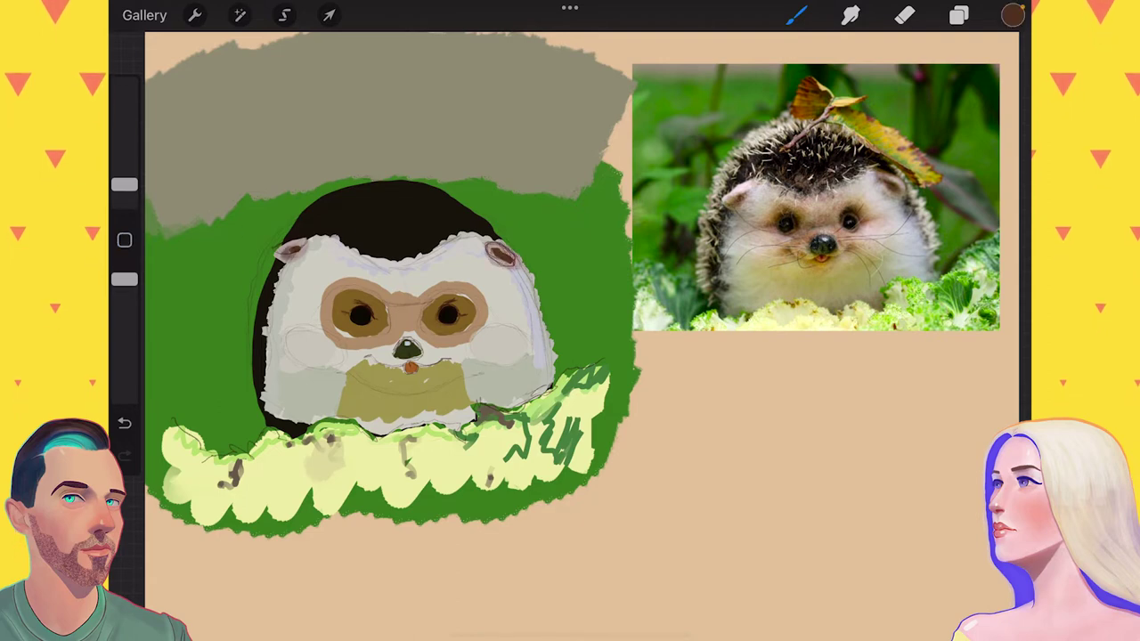
pyautogui.click(800, 241)
pyautogui.click(801, 251)
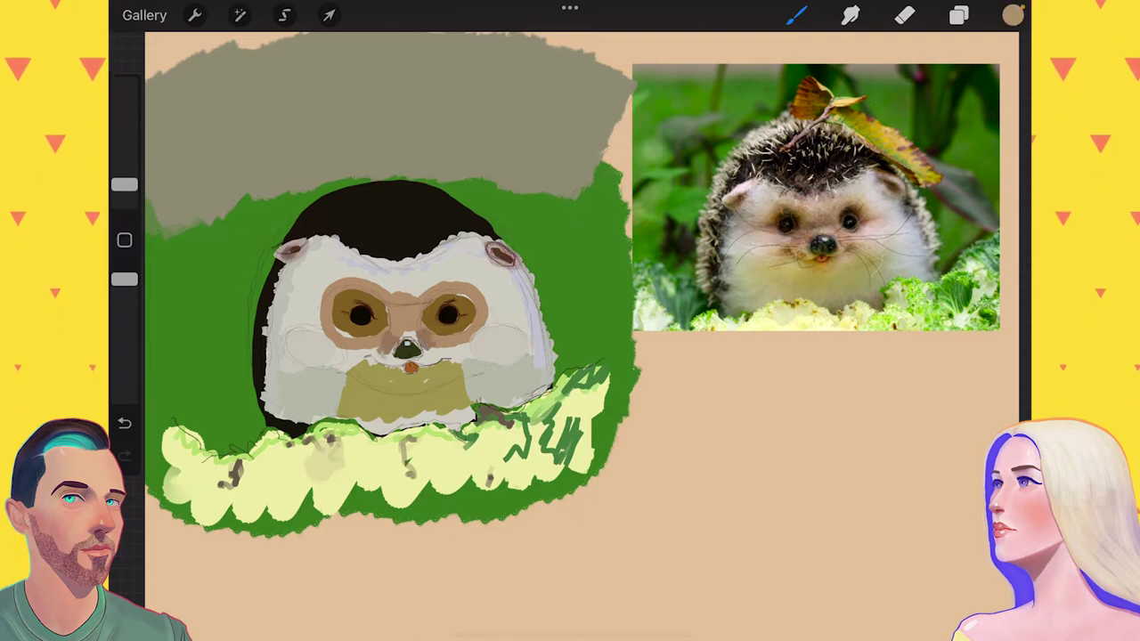
pyautogui.click(821, 232)
pyautogui.click(816, 205)
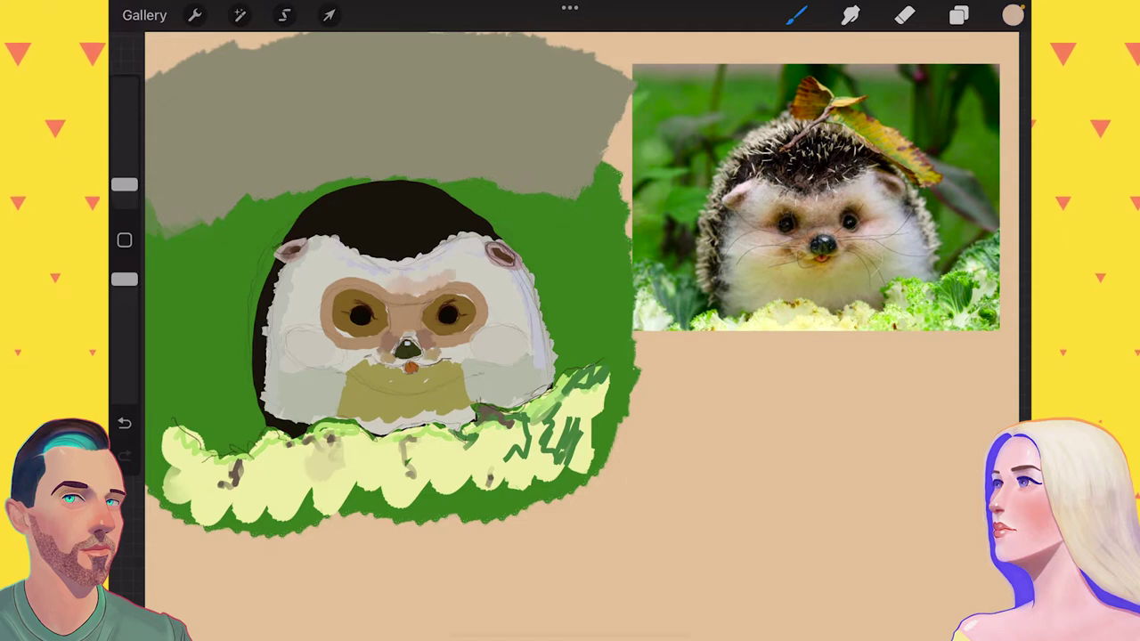
pyautogui.moveTo(125, 185); pyautogui.dragTo(125, 191)
# Step: Sample the white quill colour and set a small brush size
pyautogui.scroll(3, 496, 298)
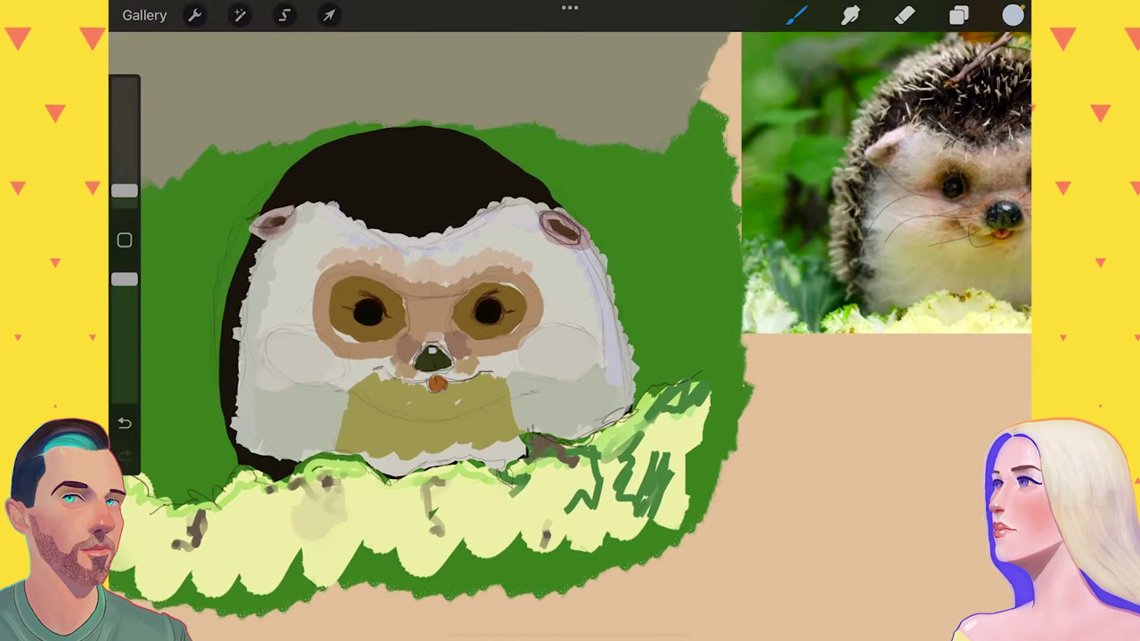
pyautogui.scroll(-2, 401, 329)
pyautogui.click(758, 77)
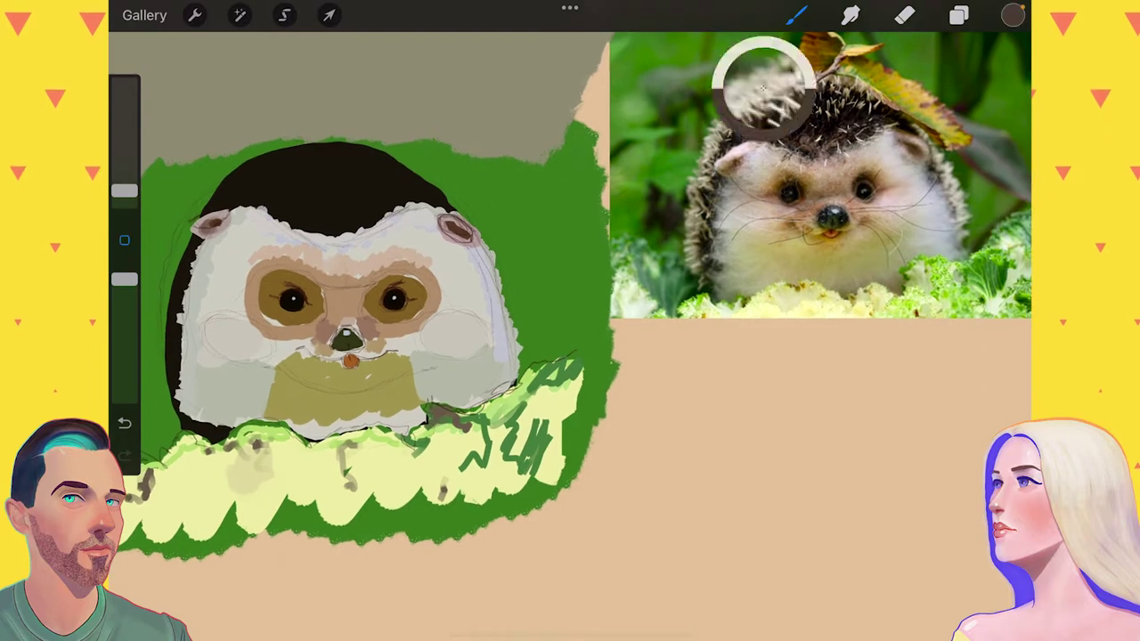
pyautogui.click(796, 15)
pyautogui.click(859, 200)
pyautogui.moveTo(124, 190); pyautogui.dragTo(124, 170)
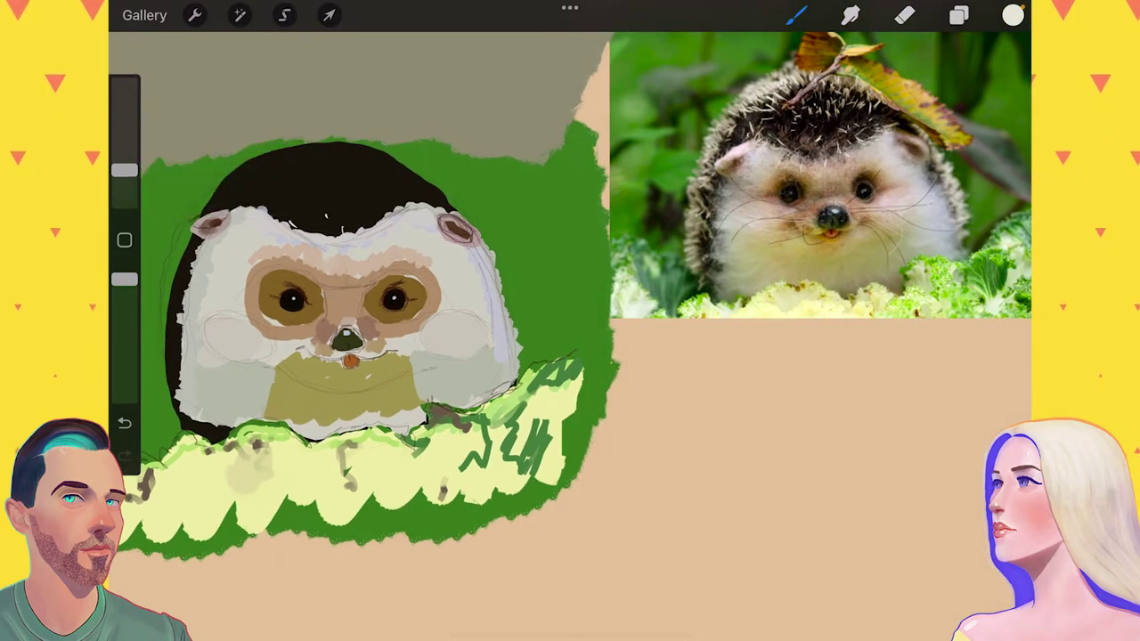
pyautogui.hscroll(1, 569, 285)
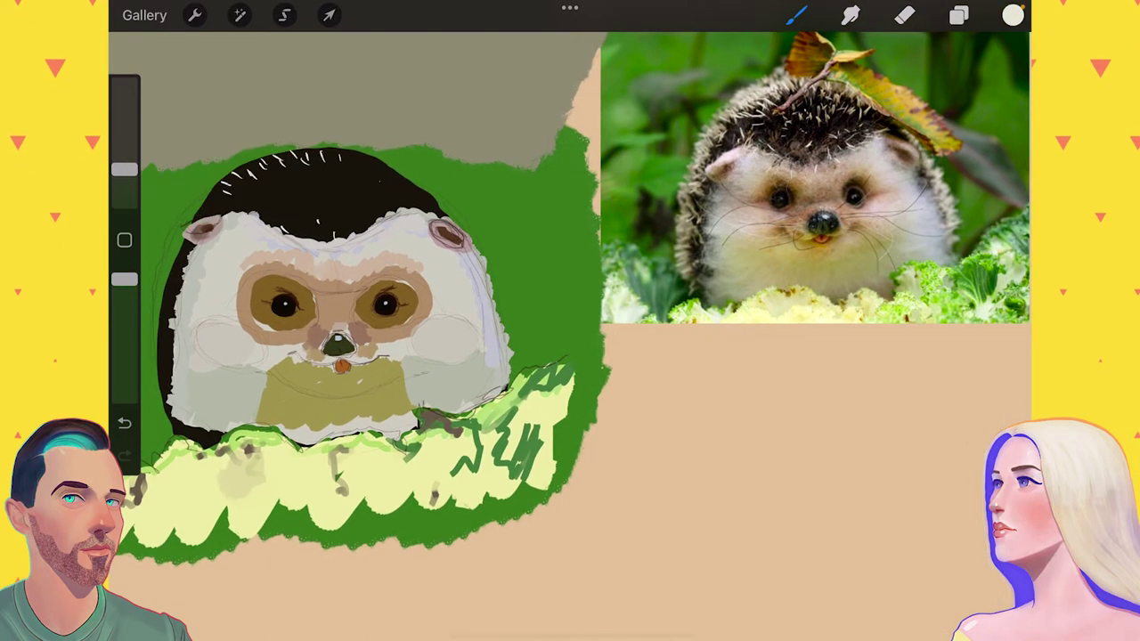
pyautogui.hscroll(-2, 570, 293)
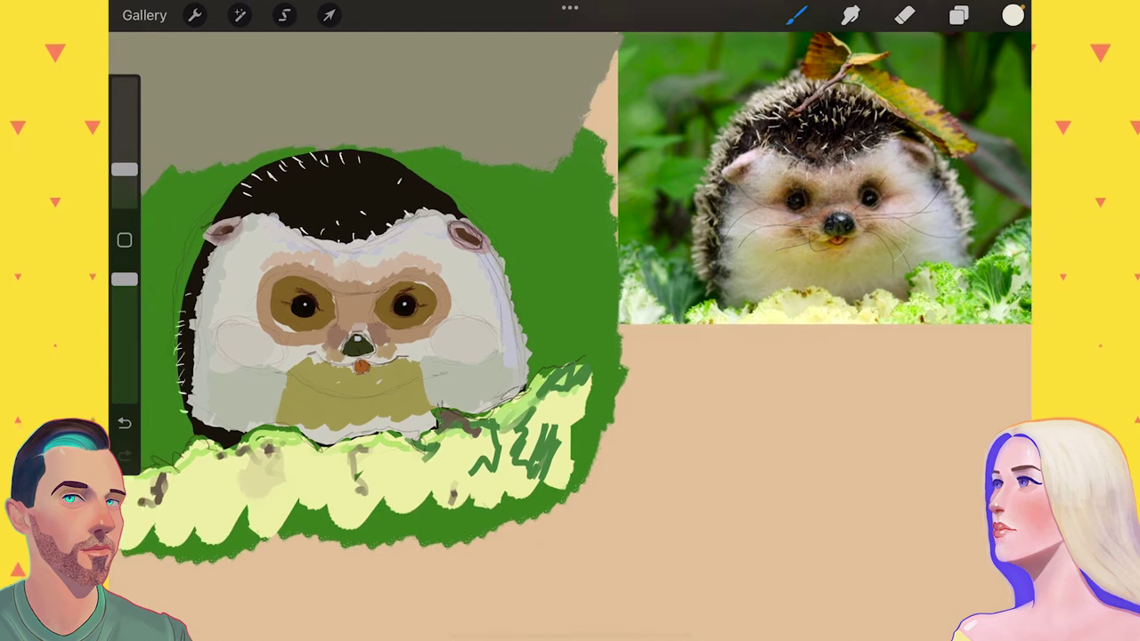
pyautogui.moveTo(124, 170); pyautogui.dragTo(124, 162)
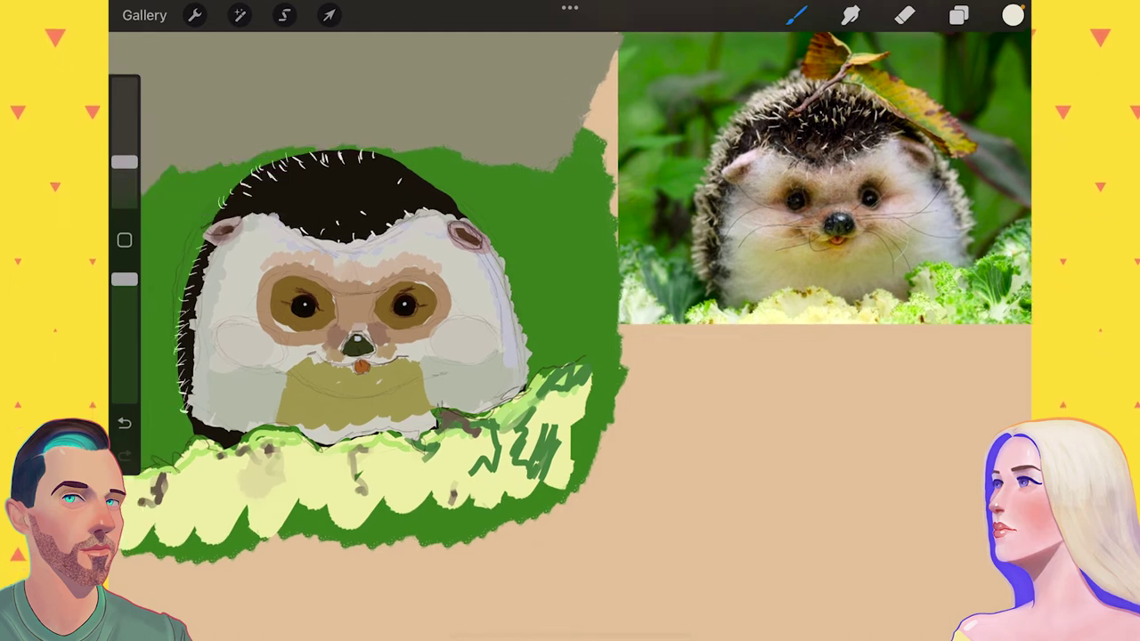
pyautogui.click(347, 187)
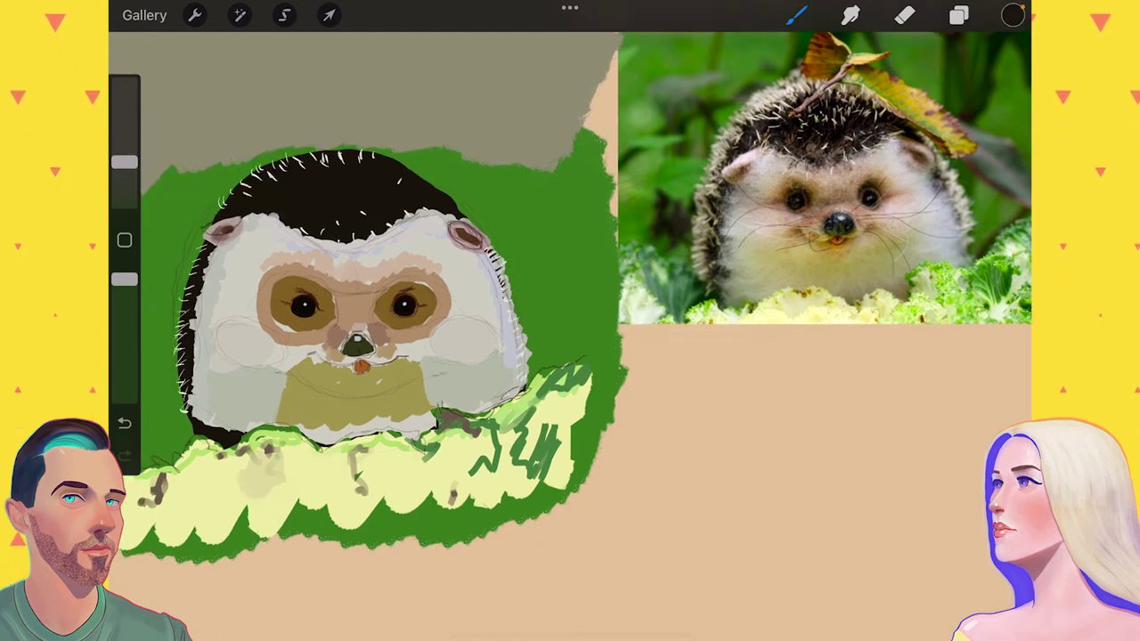
pyautogui.click(362, 140)
# Step: Paint white quill strokes across the dark back and along the spiky outline
pyautogui.moveTo(125, 162); pyautogui.dragTo(124, 157)
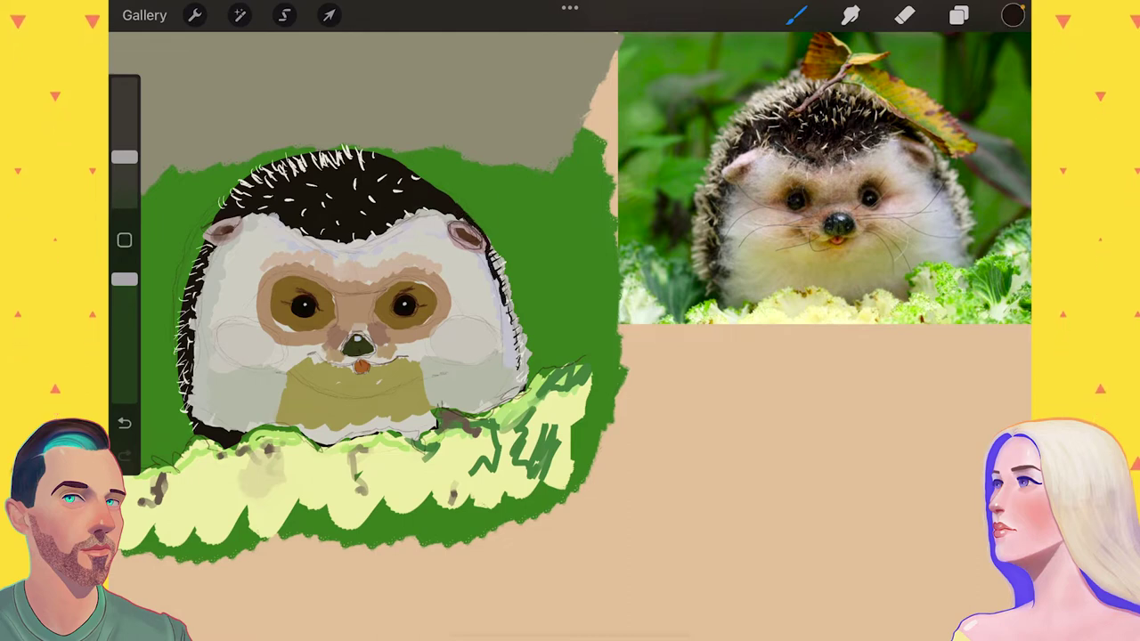
pyautogui.click(125, 241)
pyautogui.click(330, 159)
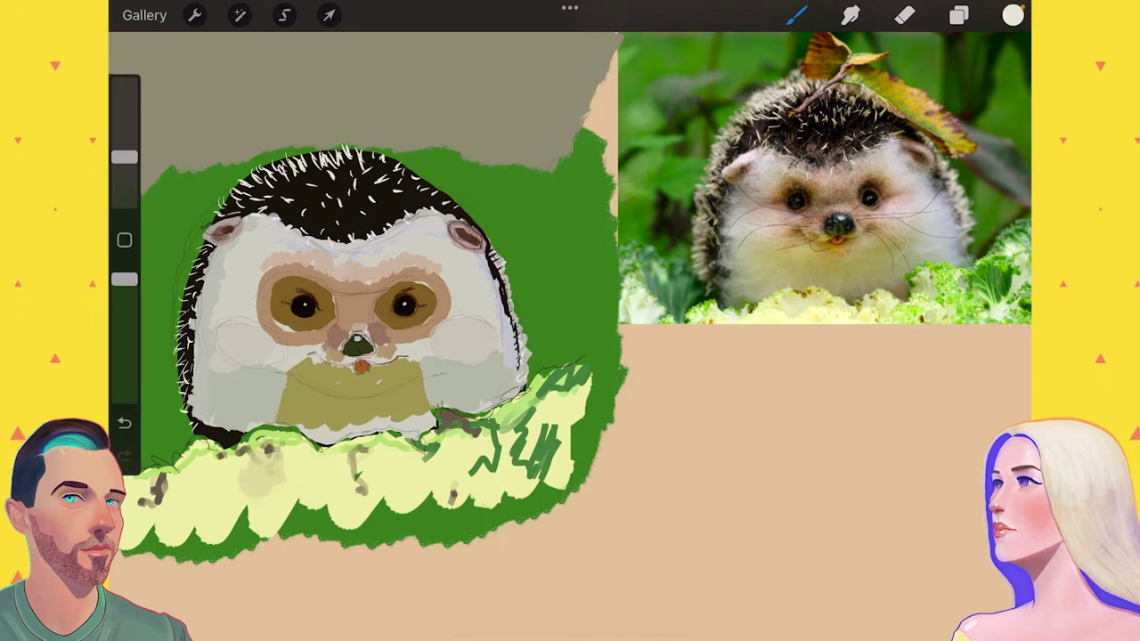
pyautogui.scroll(5, 570, 321)
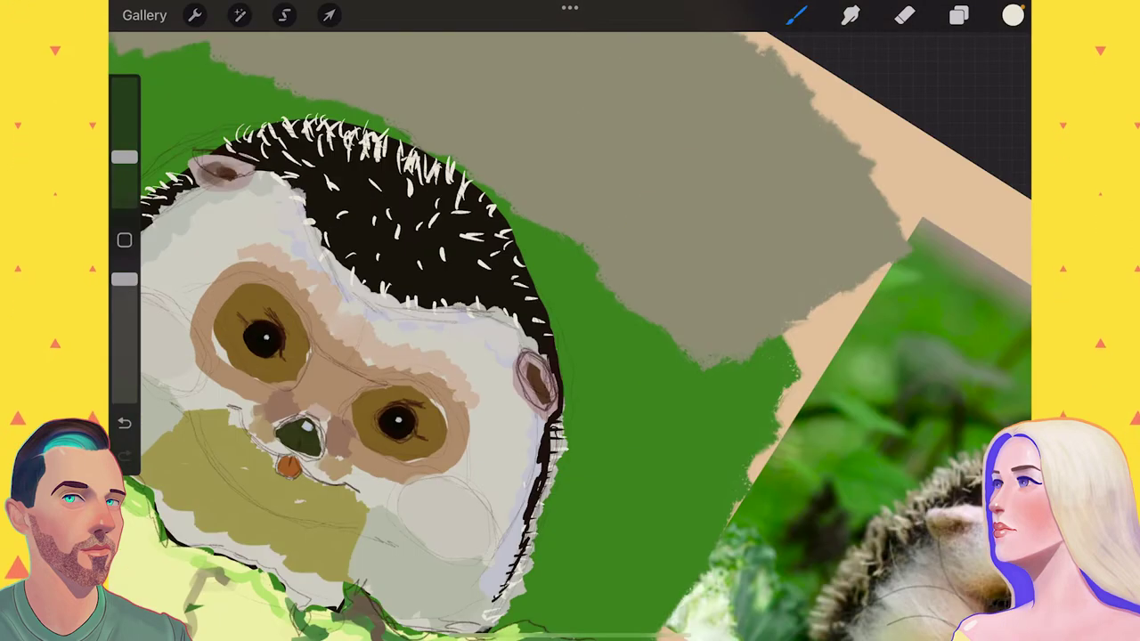
pyautogui.scroll(-5, 570, 334)
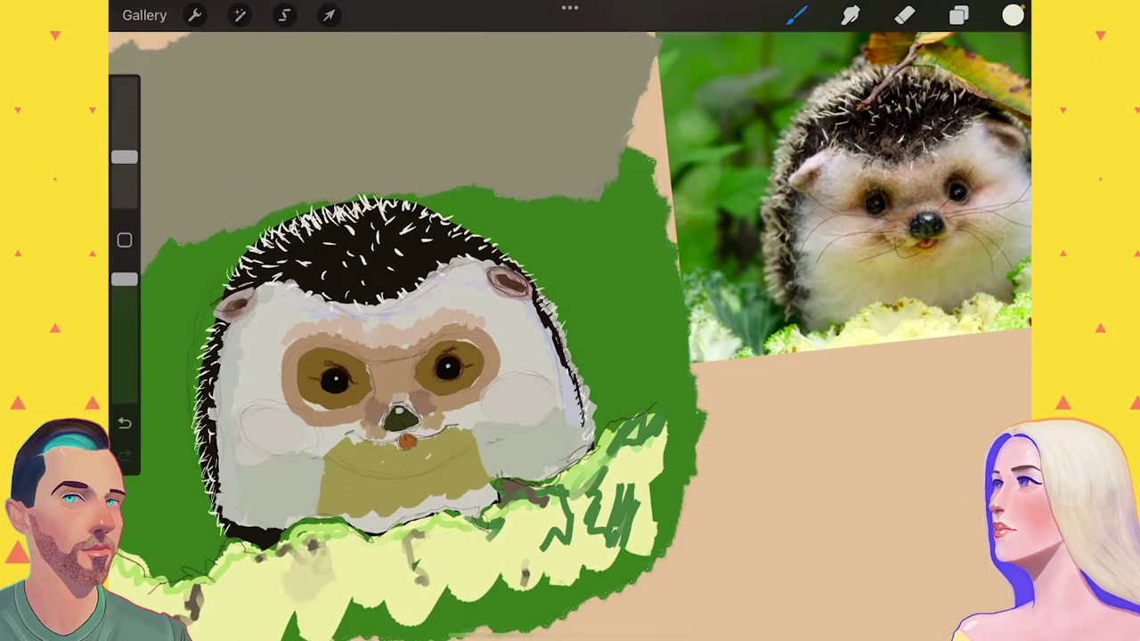
pyautogui.scroll(-2, 570, 321)
pyautogui.scroll(3, 570, 321)
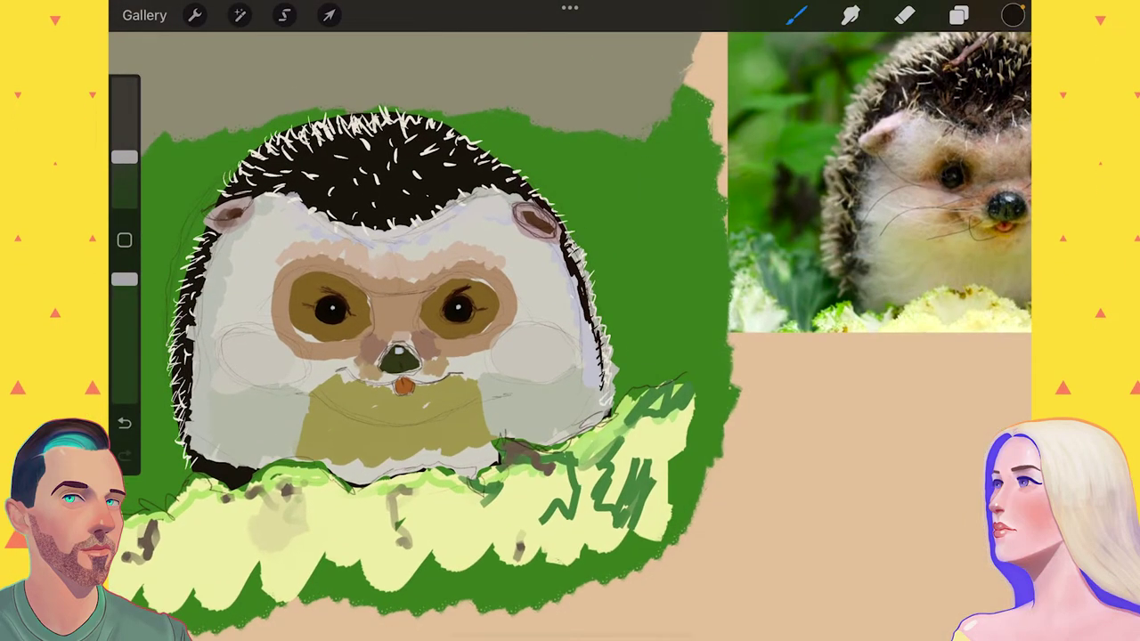
# Step: Enlarge the brush and add tan and olive fur strokes to both lower cheeks
pyautogui.scroll(-2, 570, 334)
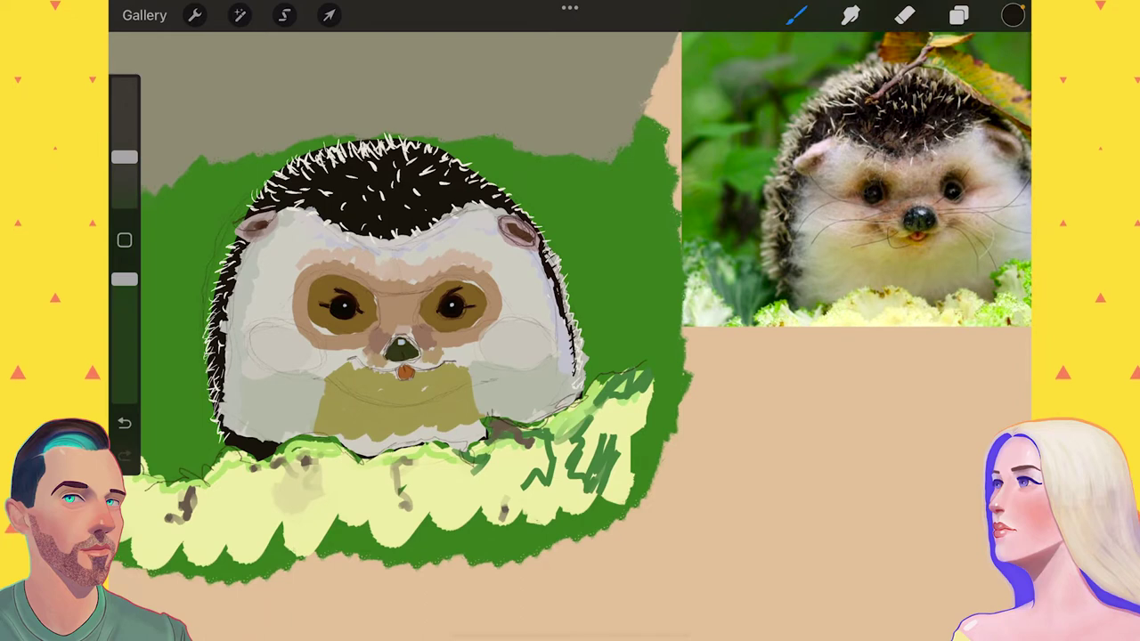
pyautogui.scroll(-2, 570, 320)
pyautogui.moveTo(124, 156); pyautogui.dragTo(124, 124)
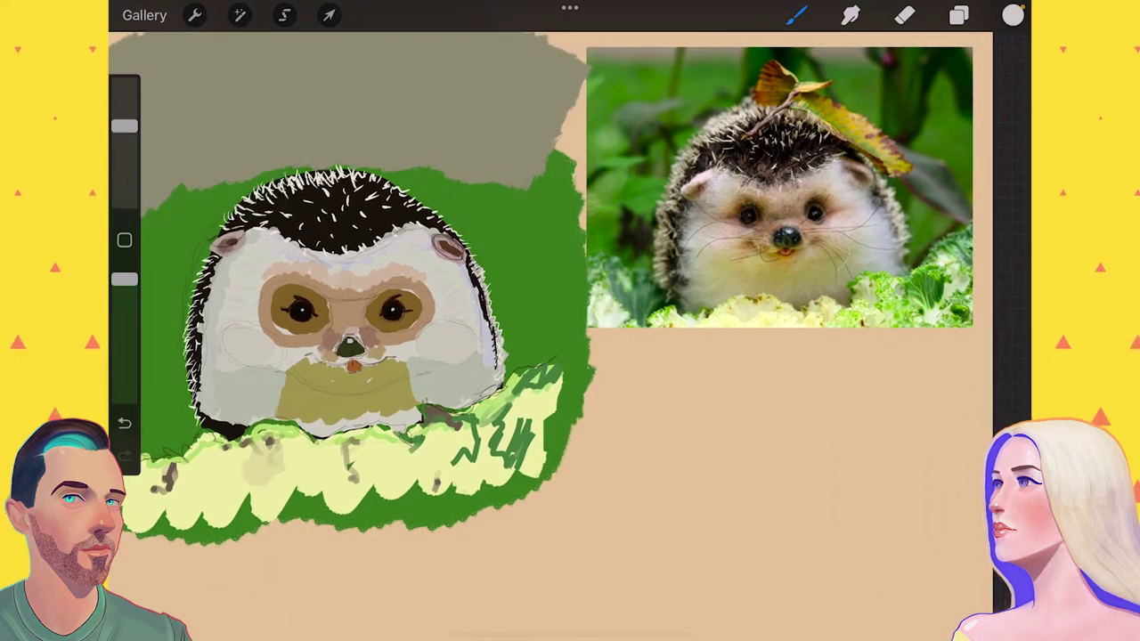
pyautogui.click(703, 293)
pyautogui.moveTo(469, 363); pyautogui.dragTo(417, 393)
pyautogui.moveTo(279, 376)
pyautogui.mouseDown()
pyautogui.moveTo(274, 406)
pyautogui.moveTo(259, 411)
pyautogui.mouseUp()
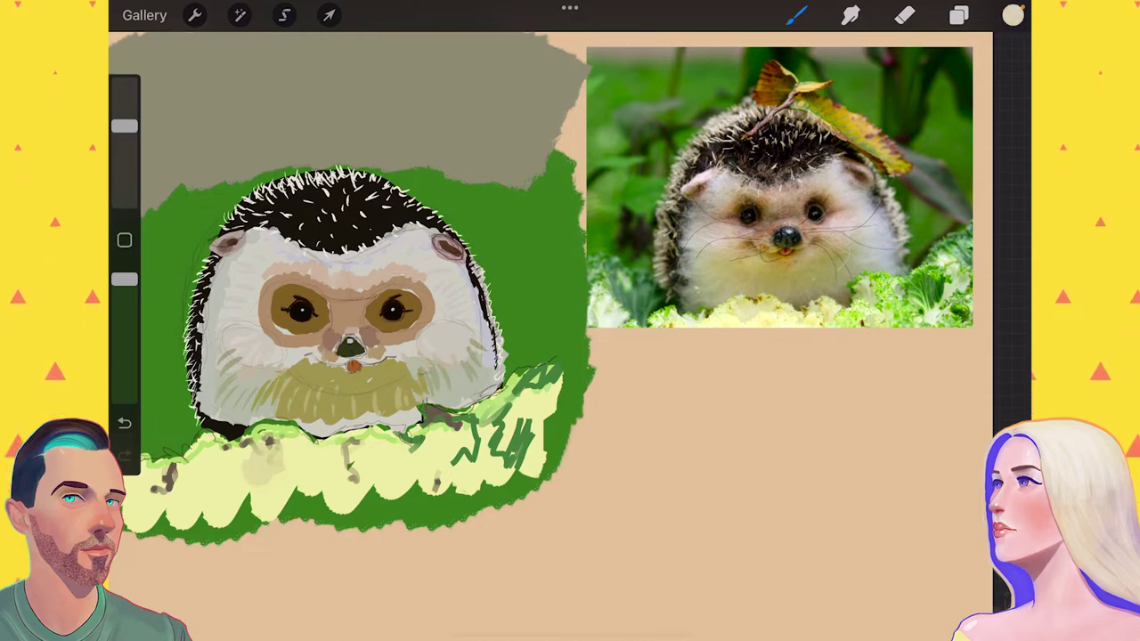
# Step: Choose orange-red, then grey-beige, and add a grey stroke above the mouth
pyautogui.scroll(5, 570, 321)
pyautogui.click(1013, 15)
pyautogui.click(941, 119)
pyautogui.click(1012, 16)
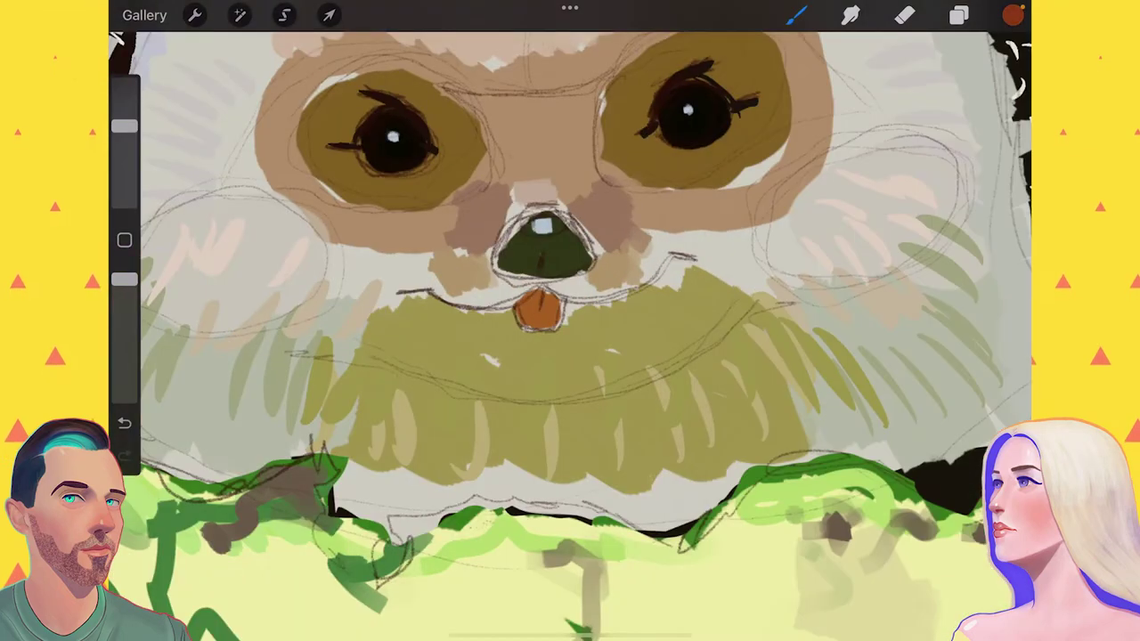
pyautogui.click(1012, 16)
pyautogui.click(819, 191)
pyautogui.click(1013, 15)
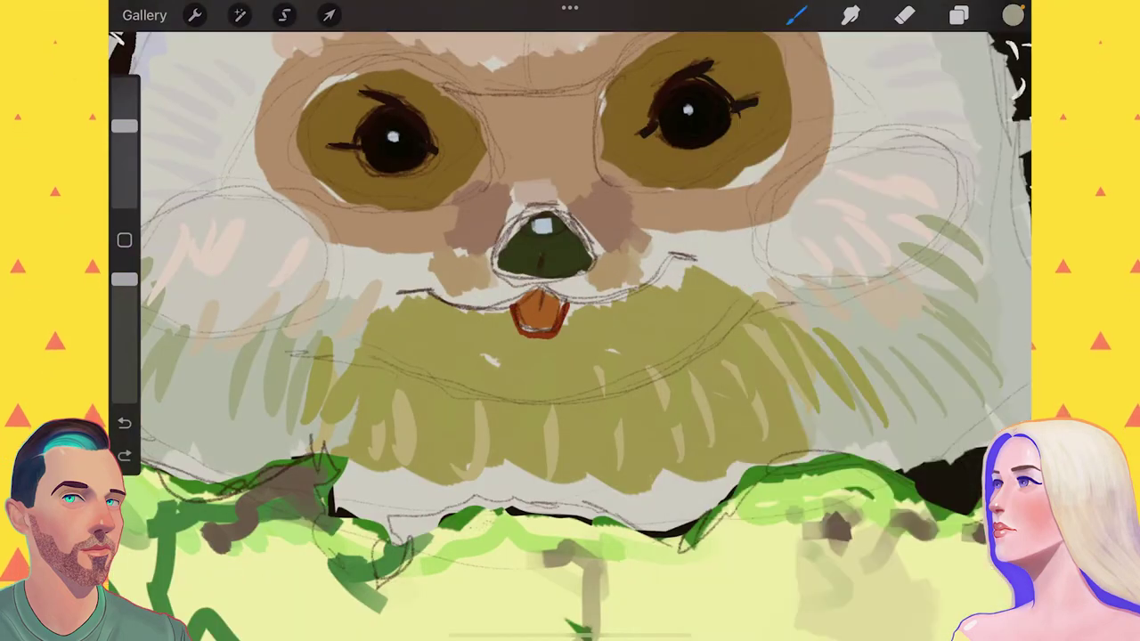
pyautogui.moveTo(556, 302); pyautogui.dragTo(625, 299)
pyautogui.scroll(-3, 570, 320)
pyautogui.scroll(-3, 570, 320)
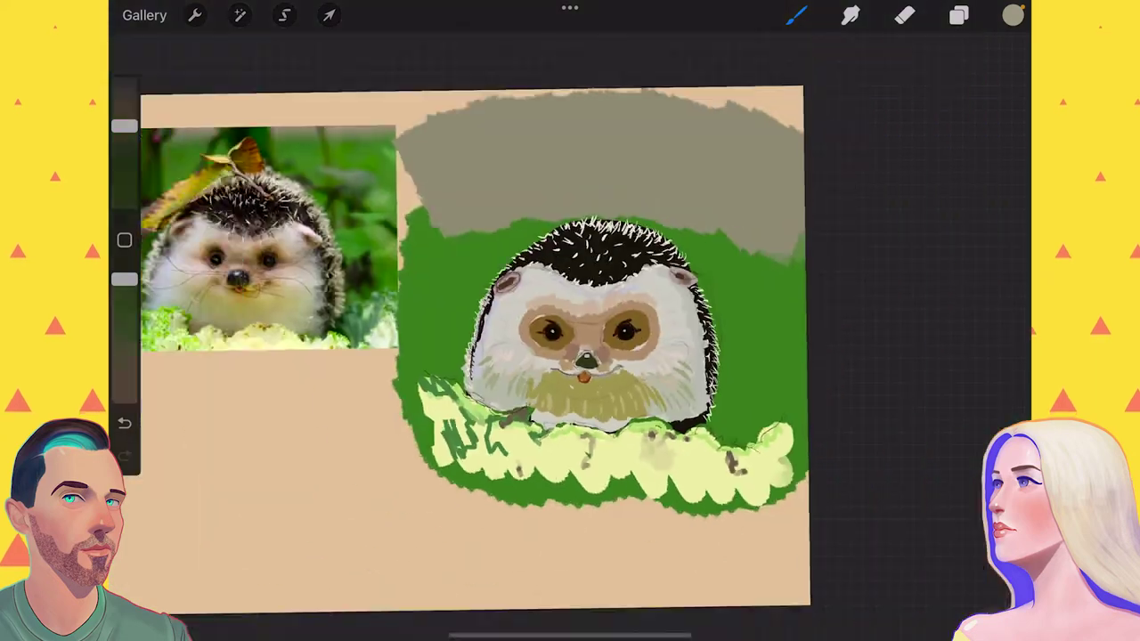
pyautogui.click(276, 232)
# Step: Sample cheek and orange-brown tones from the reference and lighten the fur around the right eye
pyautogui.click(796, 15)
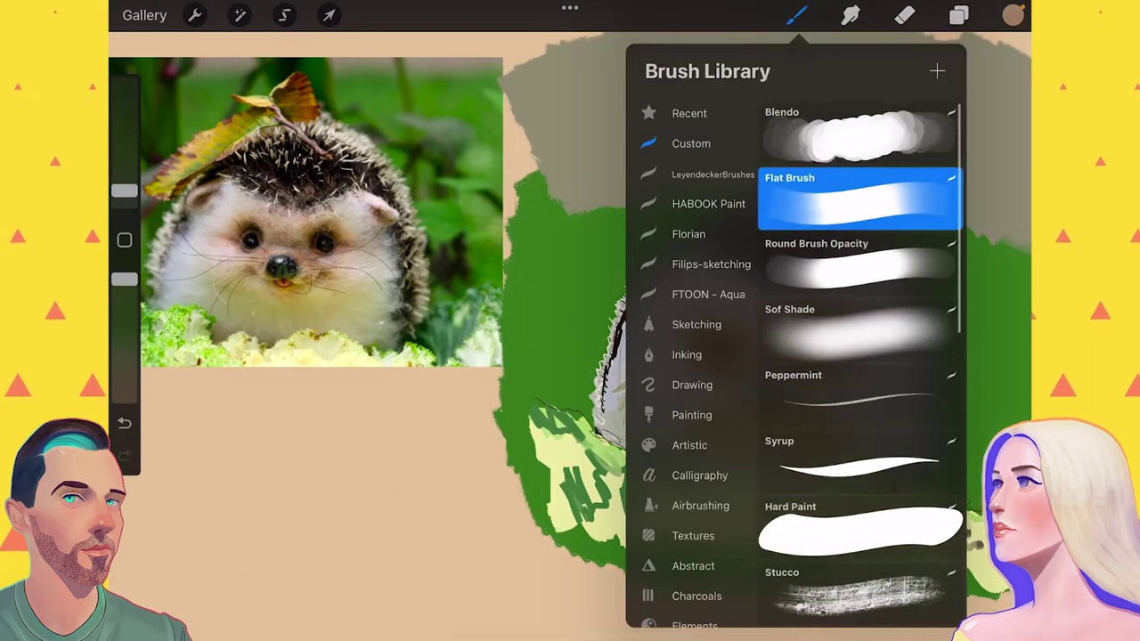
pyautogui.click(225, 255)
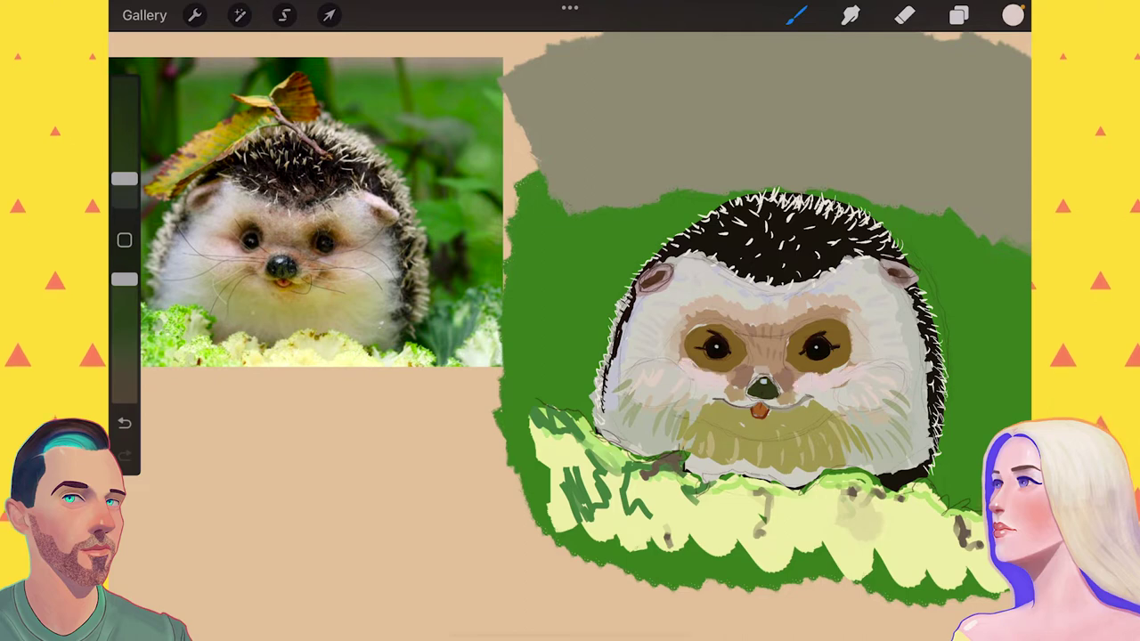
pyautogui.click(229, 221)
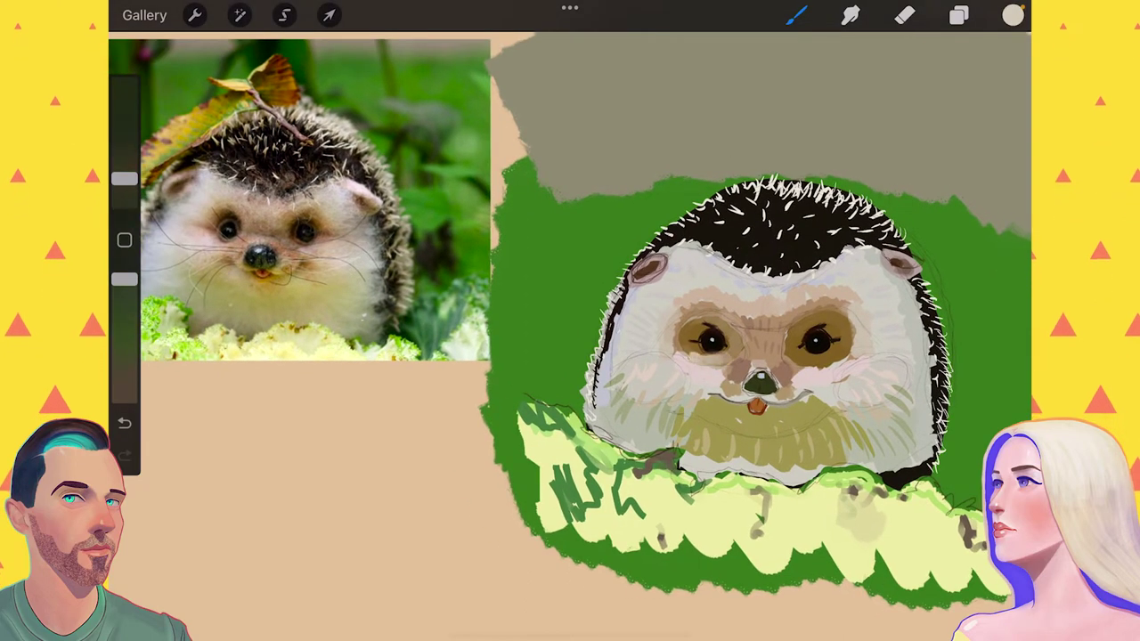
pyautogui.moveTo(840, 365); pyautogui.dragTo(801, 310)
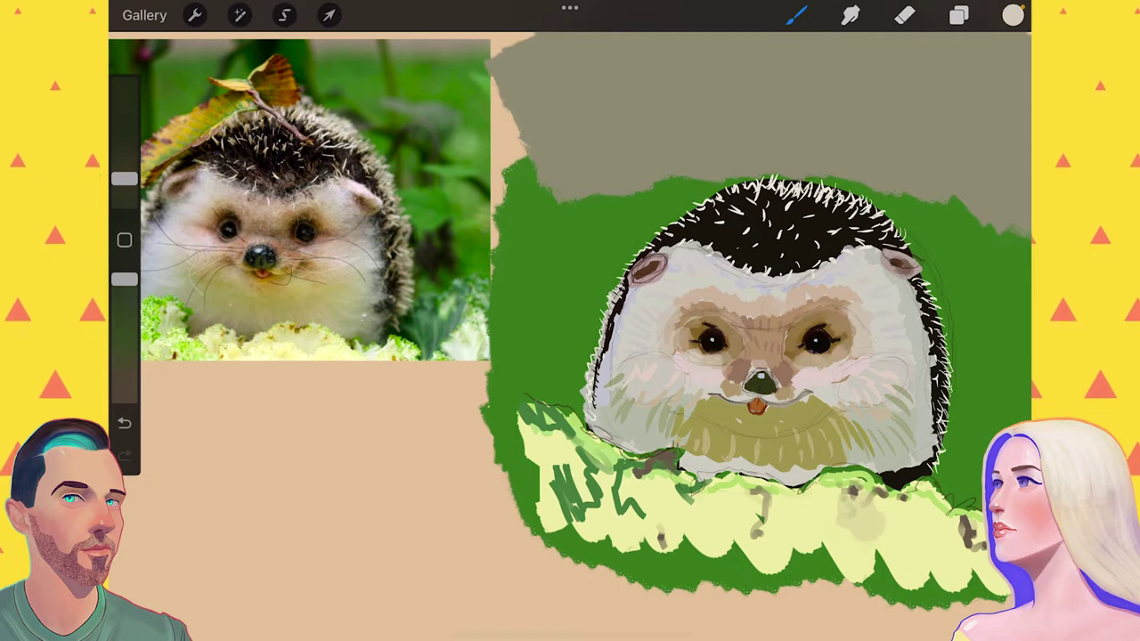
# Step: Pick the dark eye colour and begin a freehand selection around the right eye
pyautogui.click(790, 340)
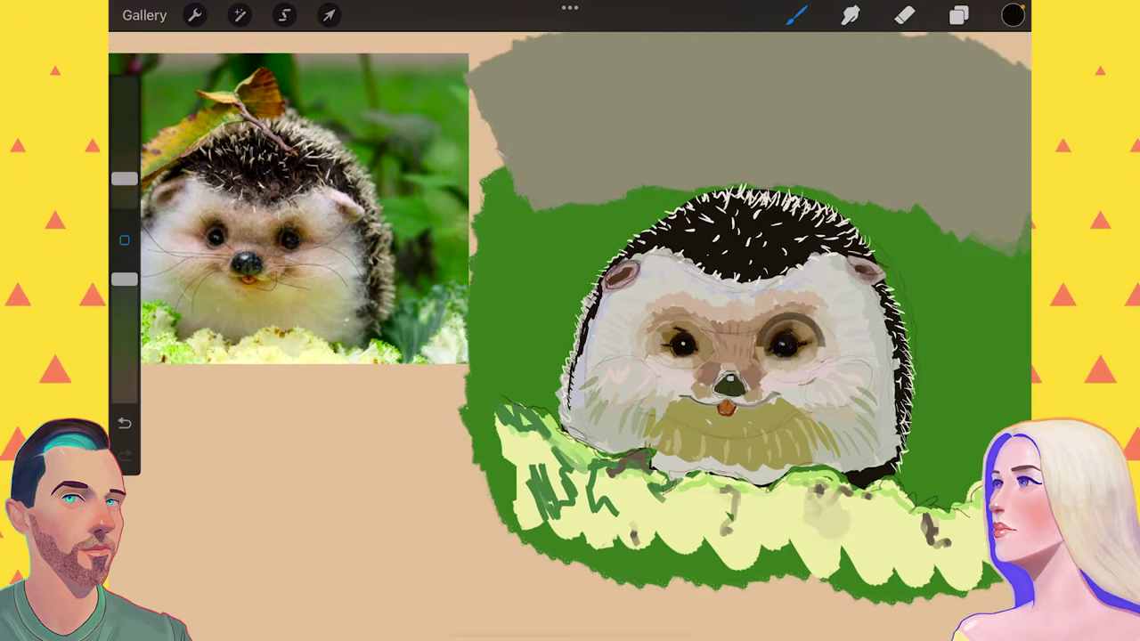
pyautogui.click(958, 16)
pyautogui.click(767, 350)
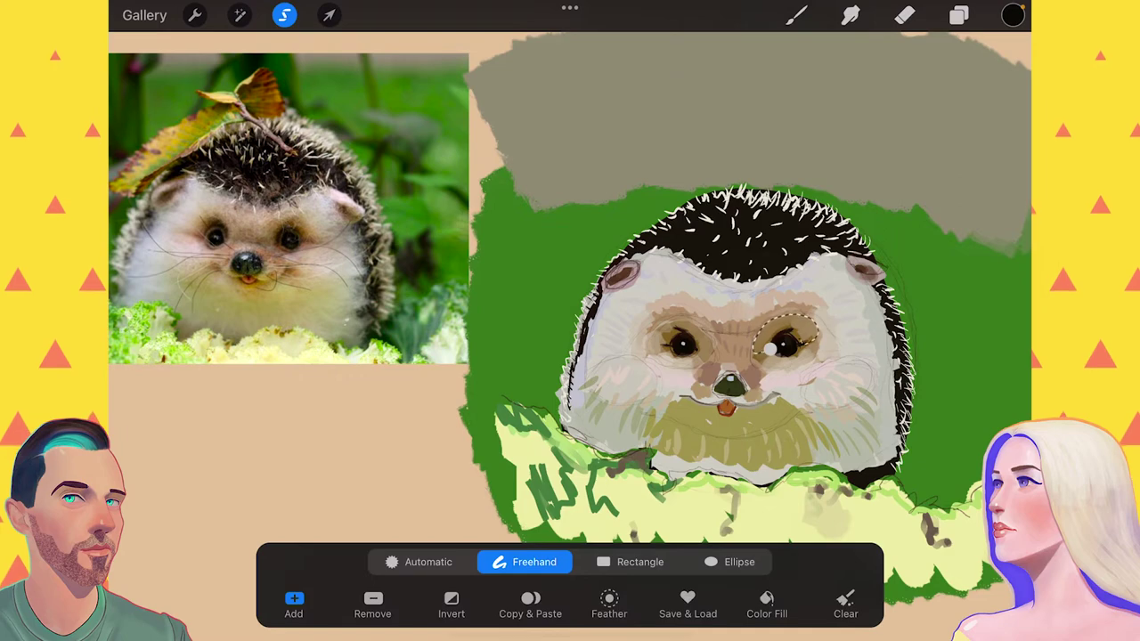
# Step: Fill the eye selections dark, then add a new empty layer above Layer 11
pyautogui.click(766, 598)
pyautogui.click(694, 349)
pyautogui.click(958, 16)
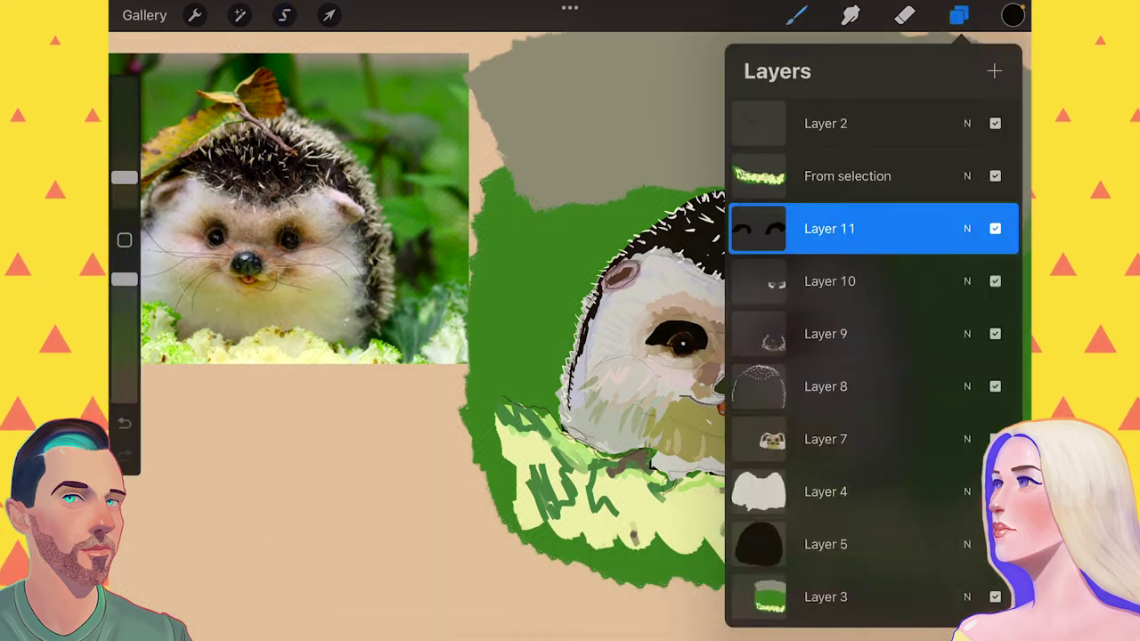
pyautogui.click(968, 226)
pyautogui.click(992, 71)
# Step: Choose a lighter paint colour and set a very small brush size
pyautogui.click(1012, 15)
pyautogui.click(811, 190)
pyautogui.click(1013, 16)
pyautogui.moveTo(124, 178); pyautogui.dragTo(124, 183)
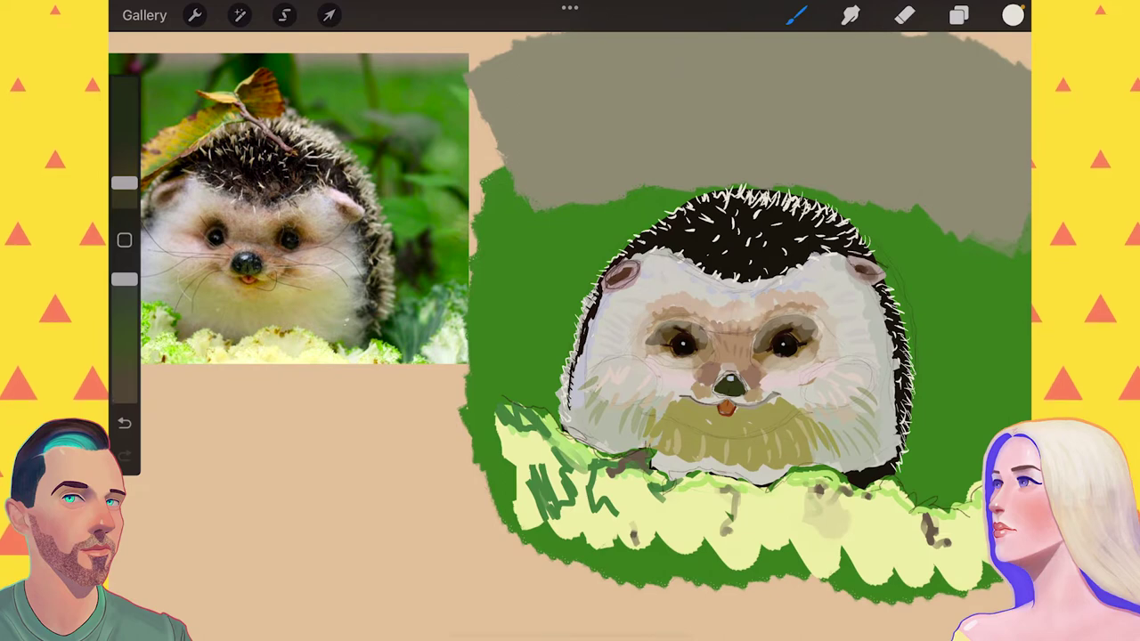
pyautogui.scroll(-3, 623, 339)
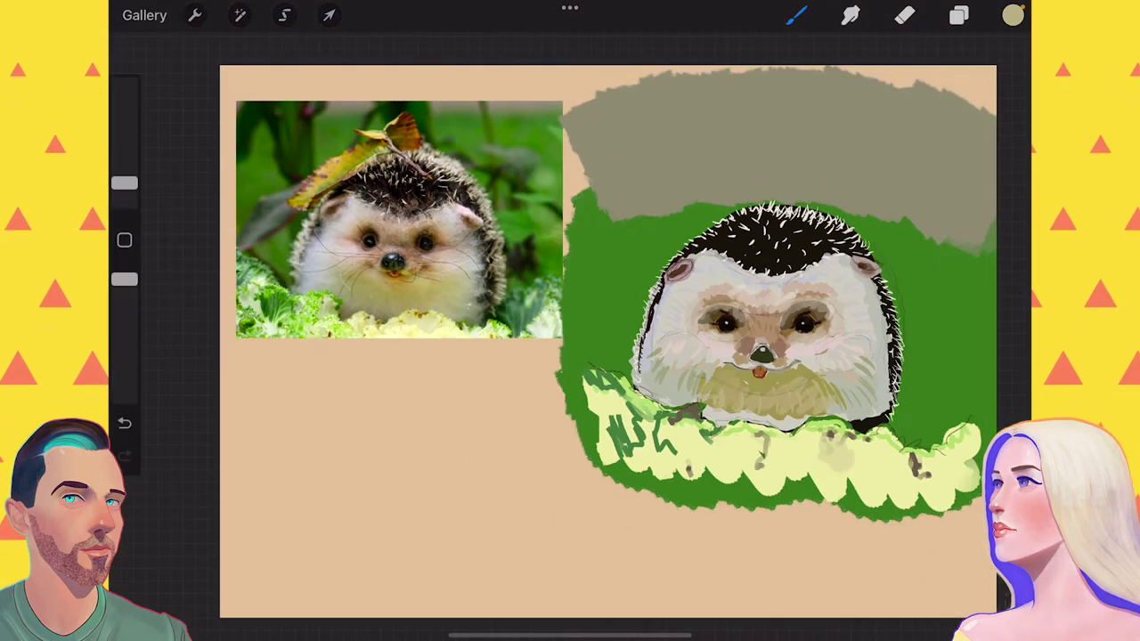
# Step: Merge the face layers down into Layer 5 and raise the face layer's brightness
pyautogui.click(958, 15)
pyautogui.click(958, 16)
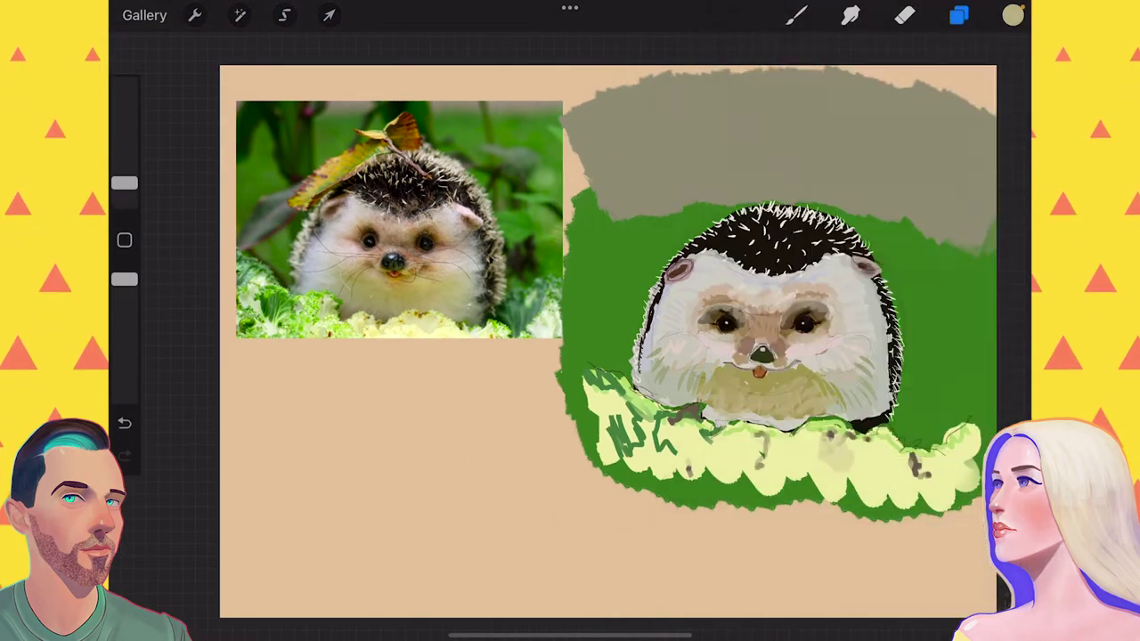
pyautogui.click(240, 15)
pyautogui.click(302, 67)
pyautogui.moveTo(817, 609); pyautogui.dragTo(837, 609)
# Step: Add a mask to the brightened face copy
pyautogui.click(958, 15)
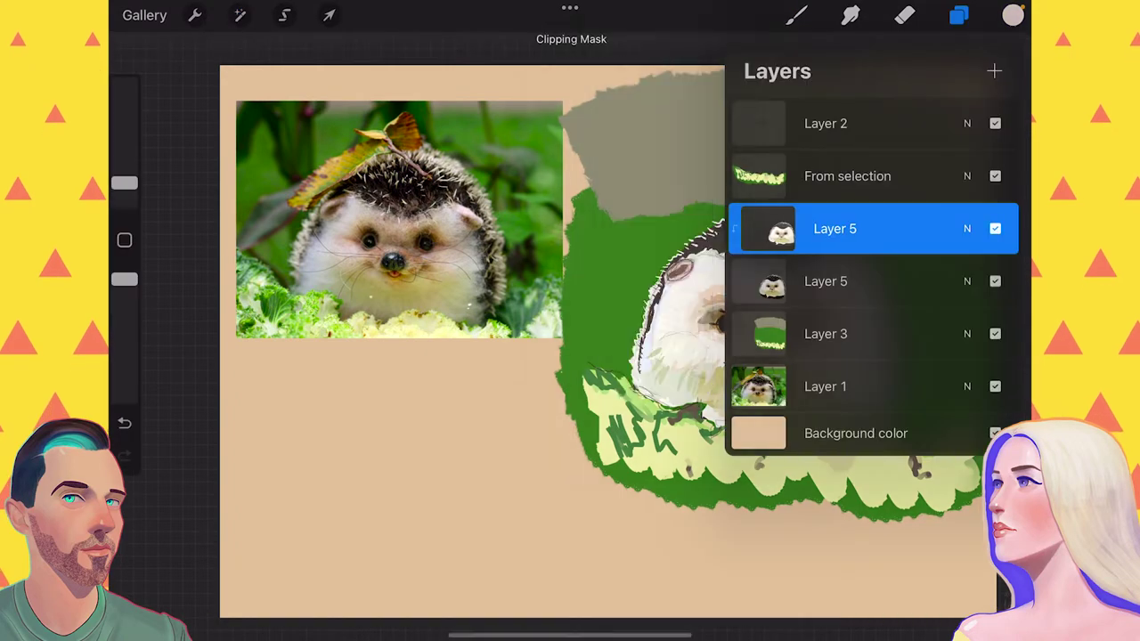
pyautogui.click(837, 227)
pyautogui.click(768, 227)
# Step: Resize the brush and paint pale strokes brightening the cheek and forehead
pyautogui.click(796, 15)
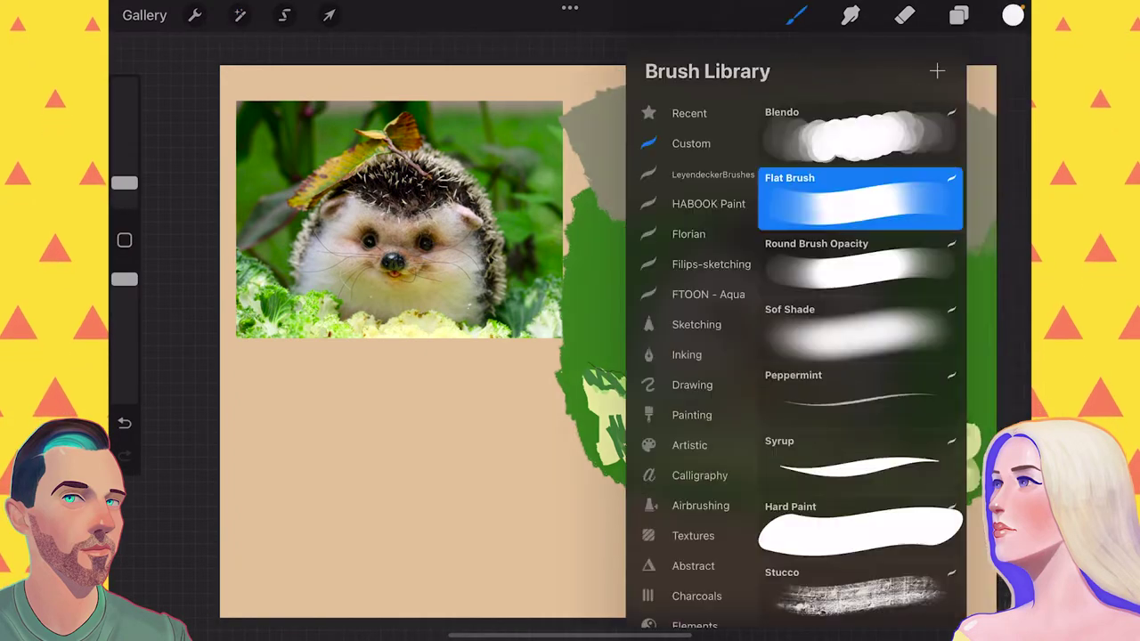
pyautogui.moveTo(123, 183); pyautogui.dragTo(123, 175)
pyautogui.moveTo(814, 351); pyautogui.dragTo(850, 356)
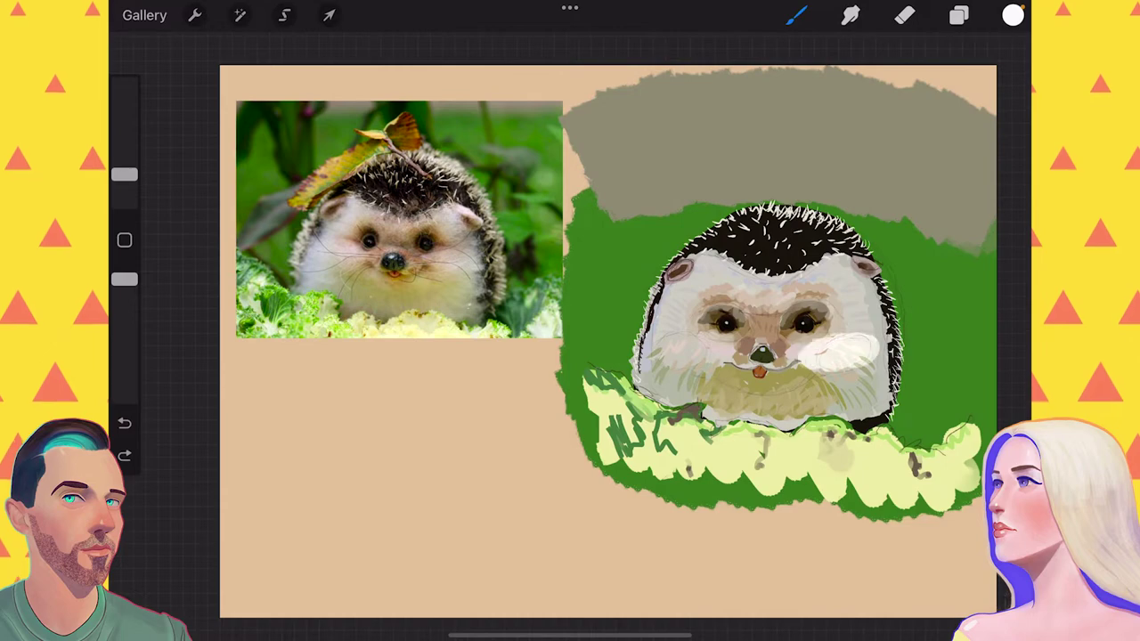
pyautogui.moveTo(704, 361)
pyautogui.mouseDown()
pyautogui.moveTo(672, 347)
pyautogui.moveTo(695, 280)
pyautogui.moveTo(828, 276)
pyautogui.moveTo(854, 325)
pyautogui.mouseUp()
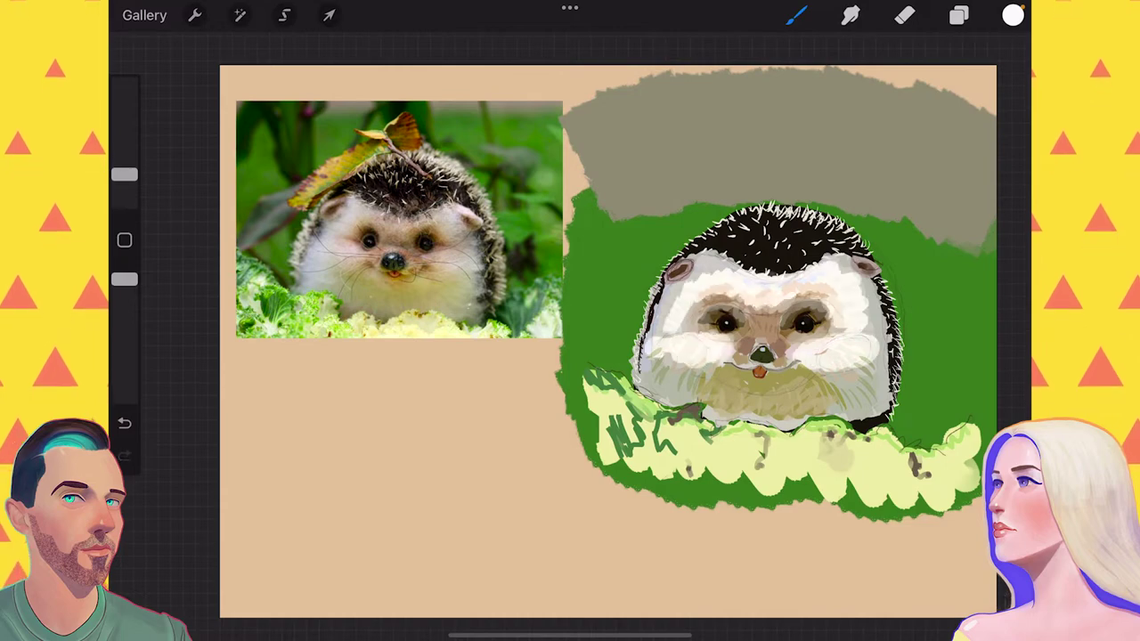
# Step: Undo the last stroke, then paint three white quill strokes across the head
pyautogui.scroll(3, 766, 329)
pyautogui.scroll(3, 766, 329)
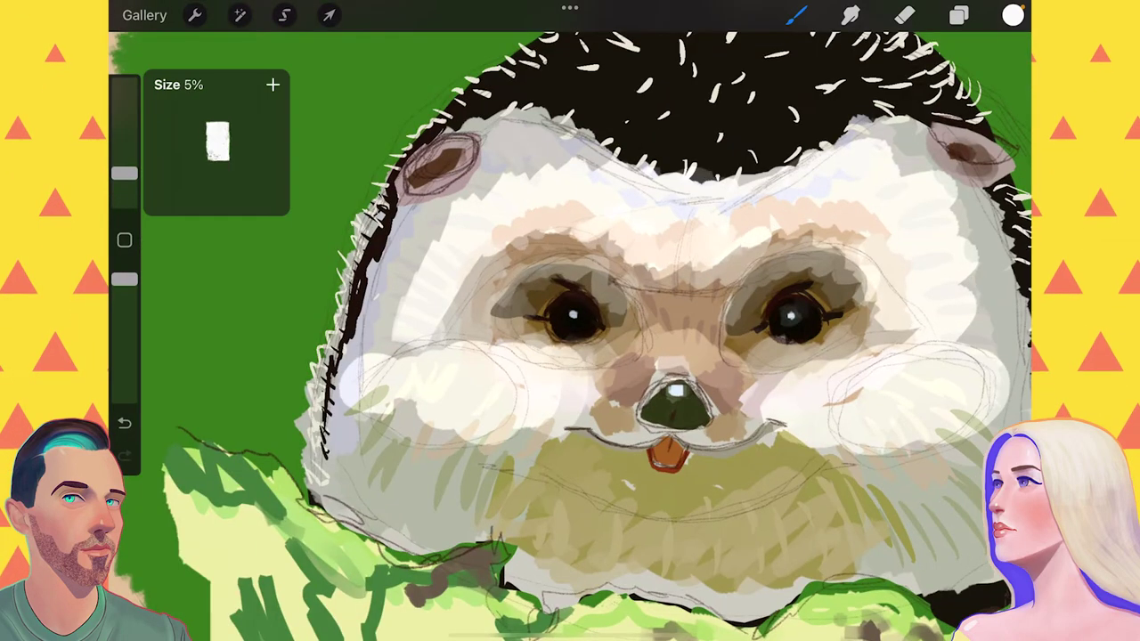
pyautogui.scroll(-3, 569, 329)
pyautogui.scroll(3, 570, 330)
pyautogui.hotkey('ctrl', 'z')
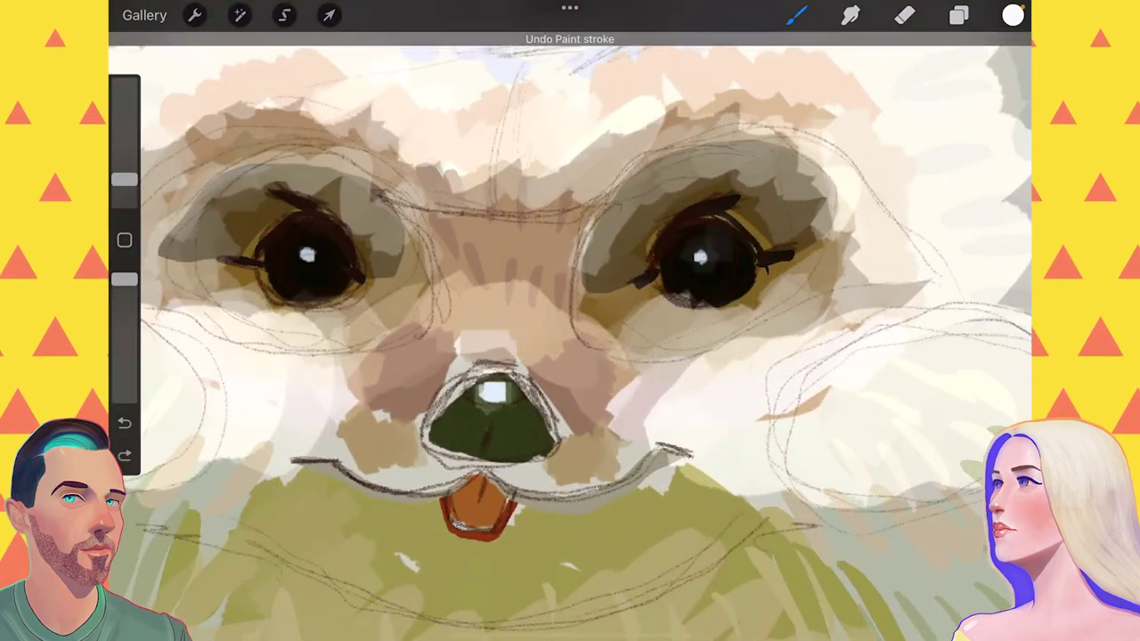
pyautogui.scroll(-3, 570, 330)
pyautogui.moveTo(699, 234); pyautogui.dragTo(739, 212)
pyautogui.moveTo(735, 239)
pyautogui.mouseDown()
pyautogui.moveTo(818, 215)
pyautogui.moveTo(829, 165)
pyautogui.mouseUp()
pyautogui.moveTo(676, 206); pyautogui.dragTo(765, 166)
# Step: Merge the mask into Layer 5 and duplicate Layer 5
pyautogui.scroll(-3, 570, 329)
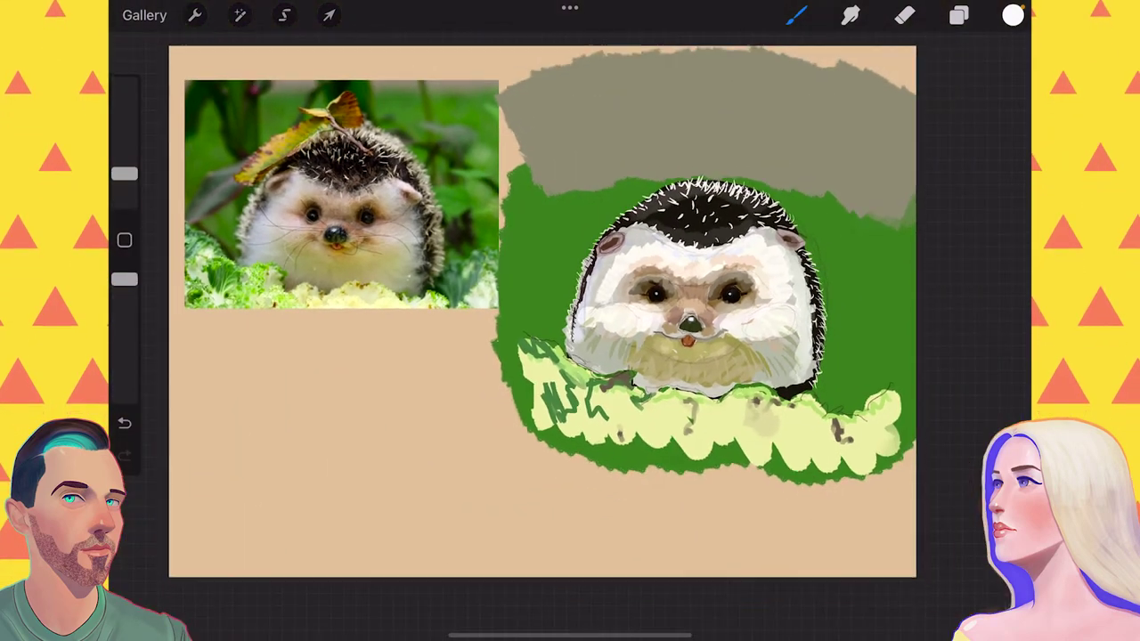
pyautogui.click(958, 16)
pyautogui.click(966, 262)
pyautogui.click(966, 262)
pyautogui.click(846, 212)
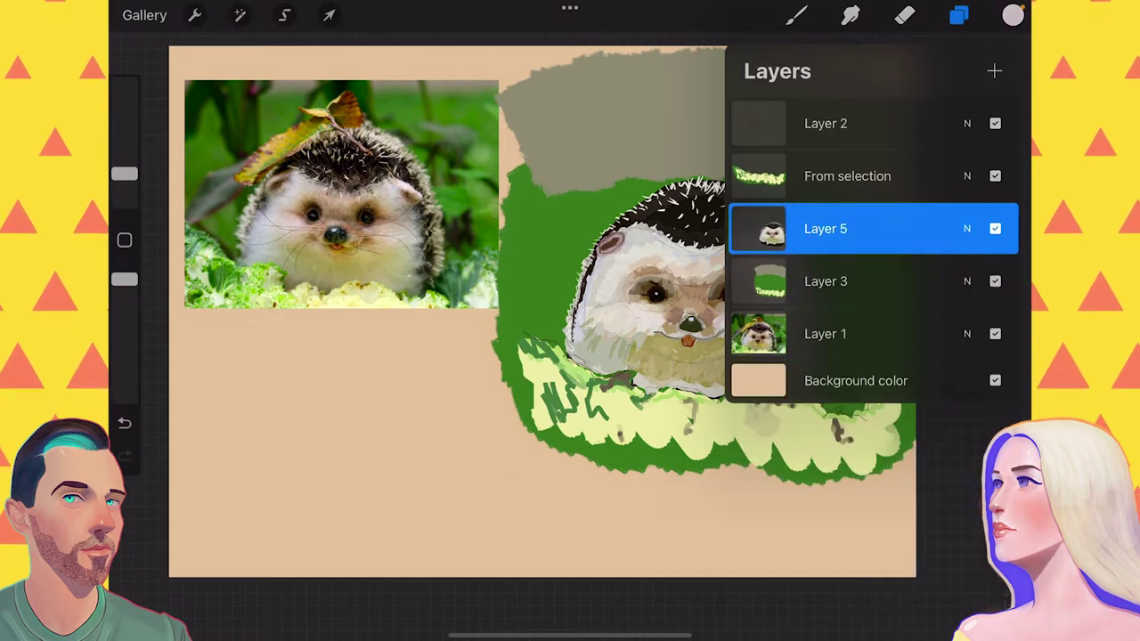
pyautogui.moveTo(890, 262); pyautogui.dragTo(802, 262)
# Step: Darken the copy's brightness to 39% and give it a black-filled mask
pyautogui.click(239, 15)
pyautogui.moveTo(817, 609); pyautogui.dragTo(793, 609)
pyautogui.click(958, 15)
pyautogui.click(828, 223)
pyautogui.click(661, 242)
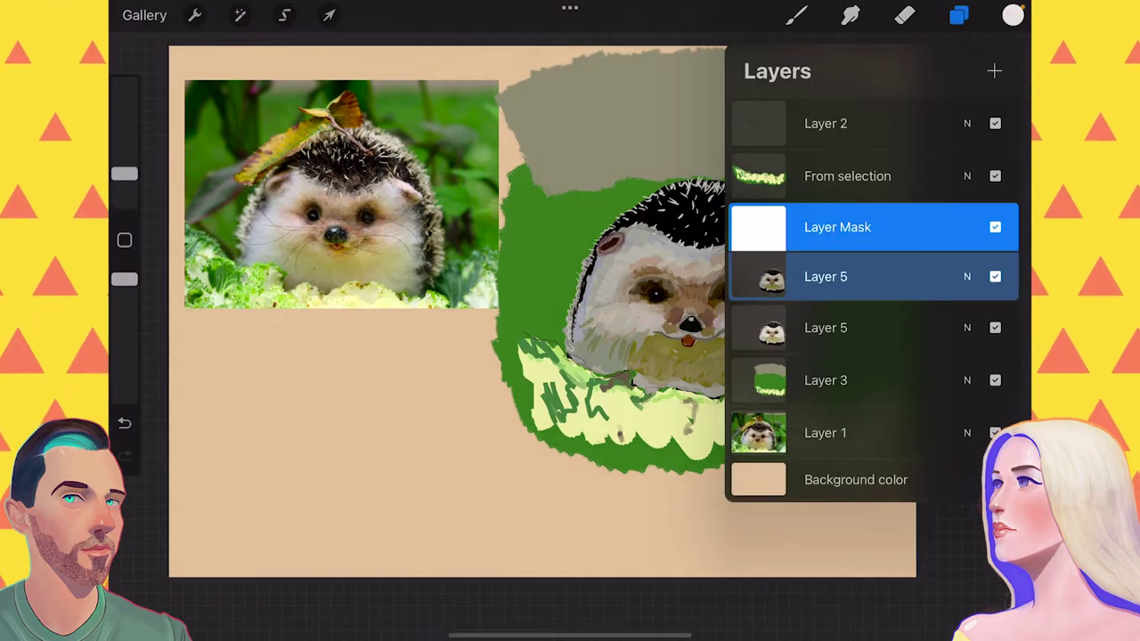
pyautogui.moveTo(1013, 15); pyautogui.dragTo(623, 267)
# Step: Return to the brush and resize it, ending around 28%
pyautogui.click(795, 15)
pyautogui.moveTo(125, 174); pyautogui.dragTo(125, 171)
pyautogui.click(795, 15)
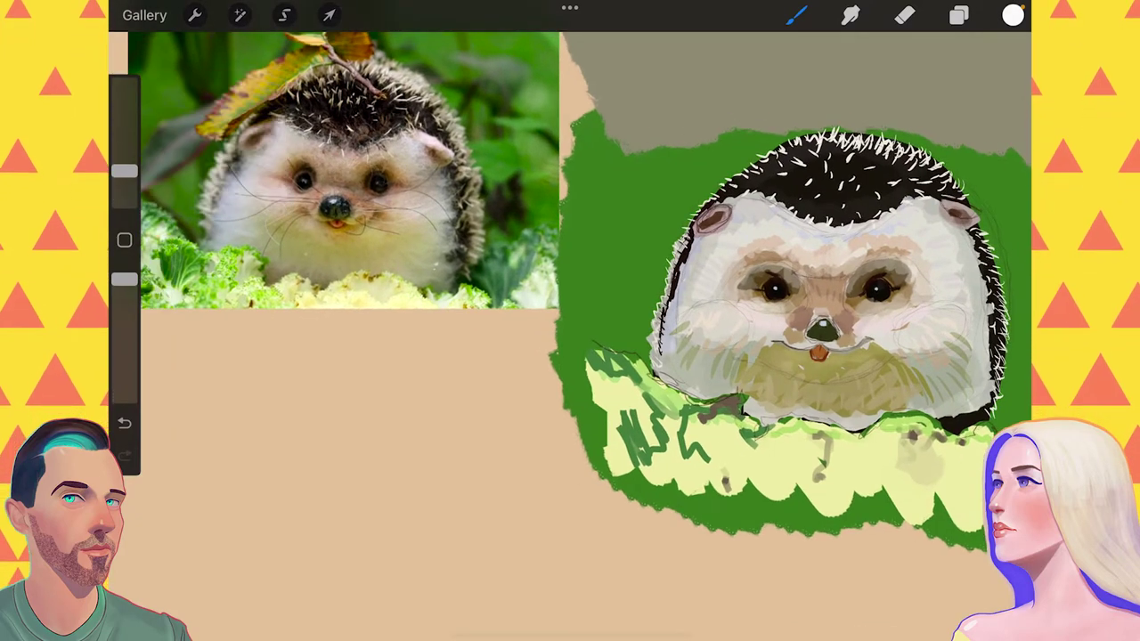
pyautogui.moveTo(124, 171); pyautogui.dragTo(125, 181)
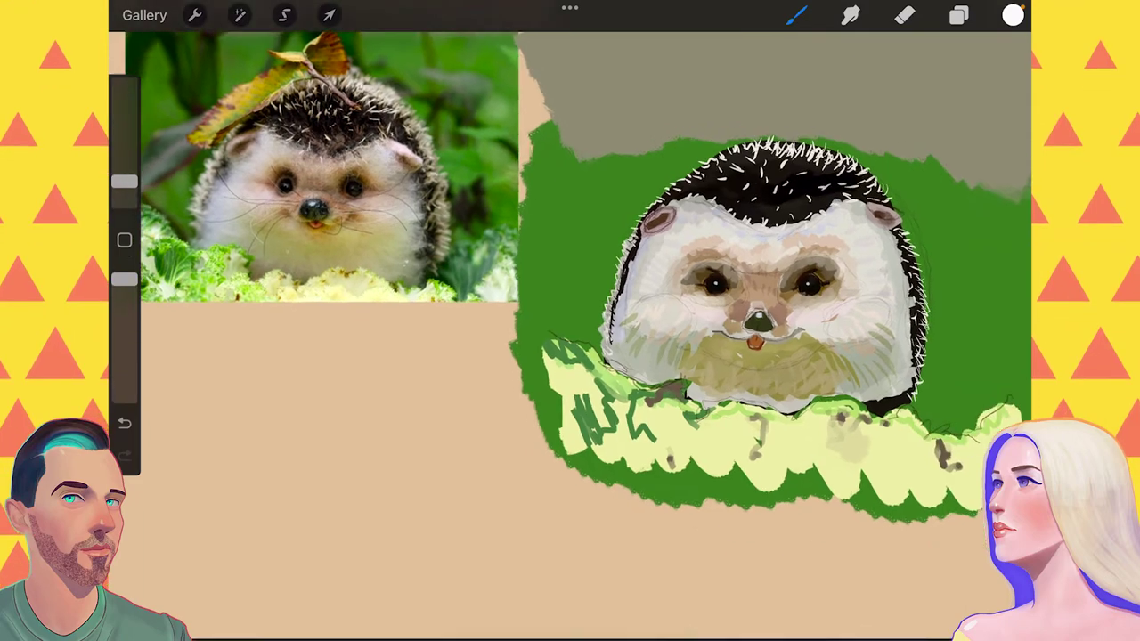
pyautogui.click(958, 15)
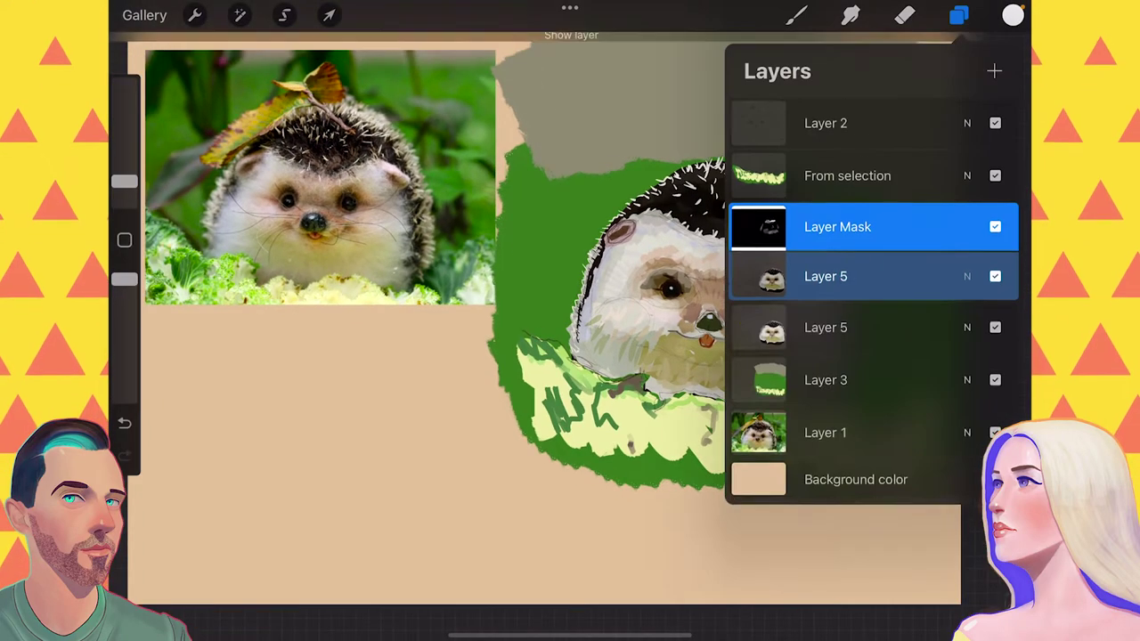
pyautogui.click(958, 16)
pyautogui.moveTo(124, 181); pyautogui.dragTo(125, 140)
# Step: Pick an orange paint colour for the brow fur
pyautogui.scroll(5, 623, 338)
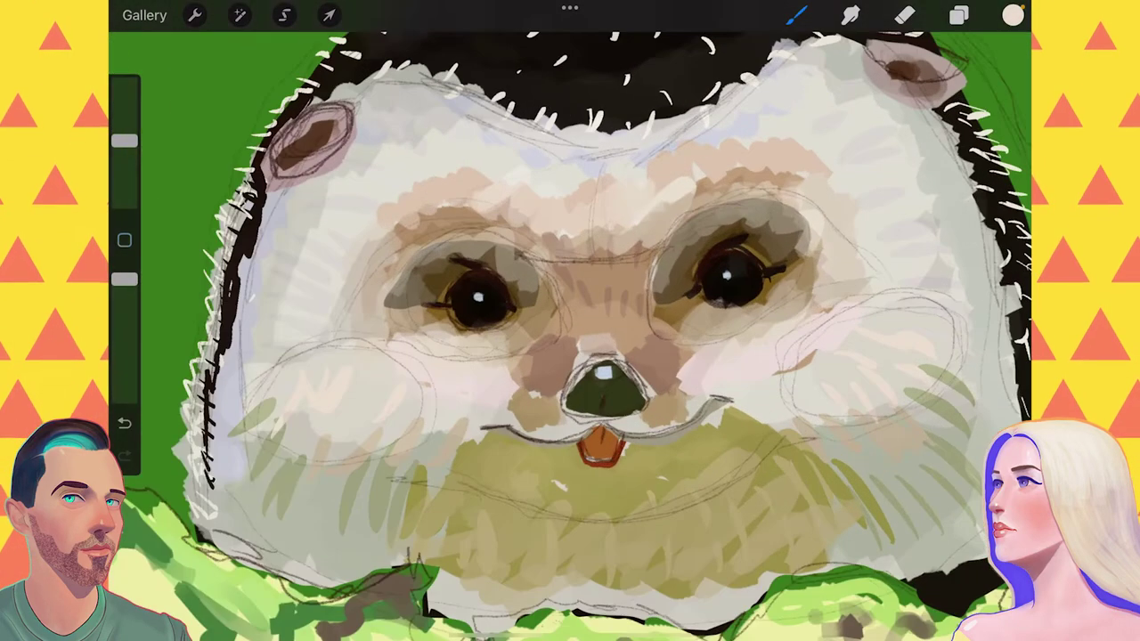
pyautogui.click(1014, 16)
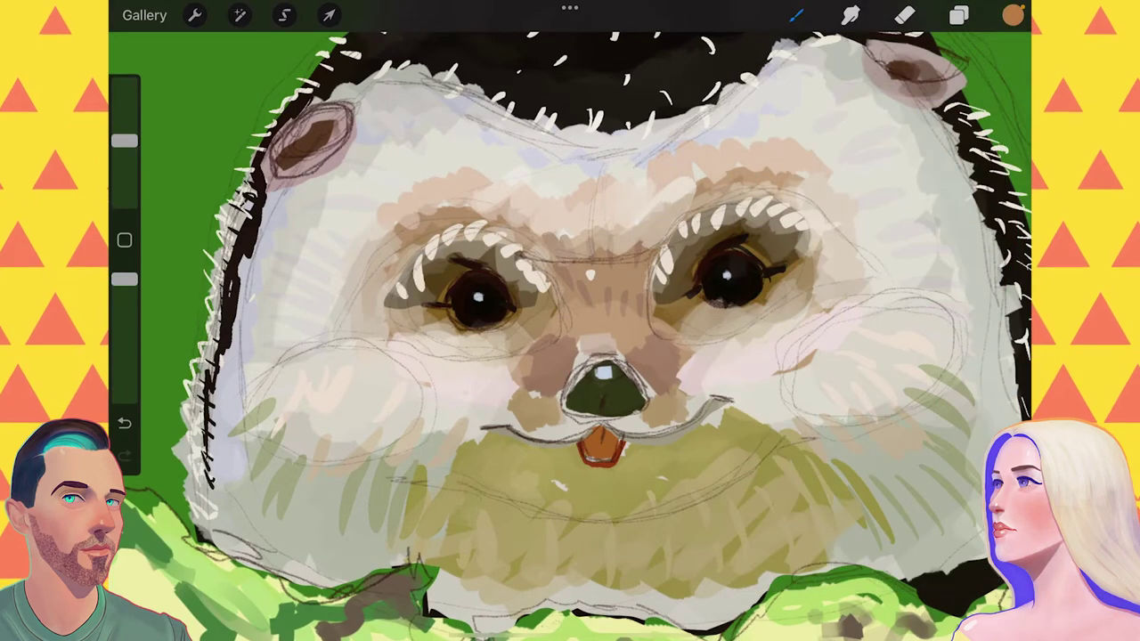
pyautogui.scroll(-5, 570, 338)
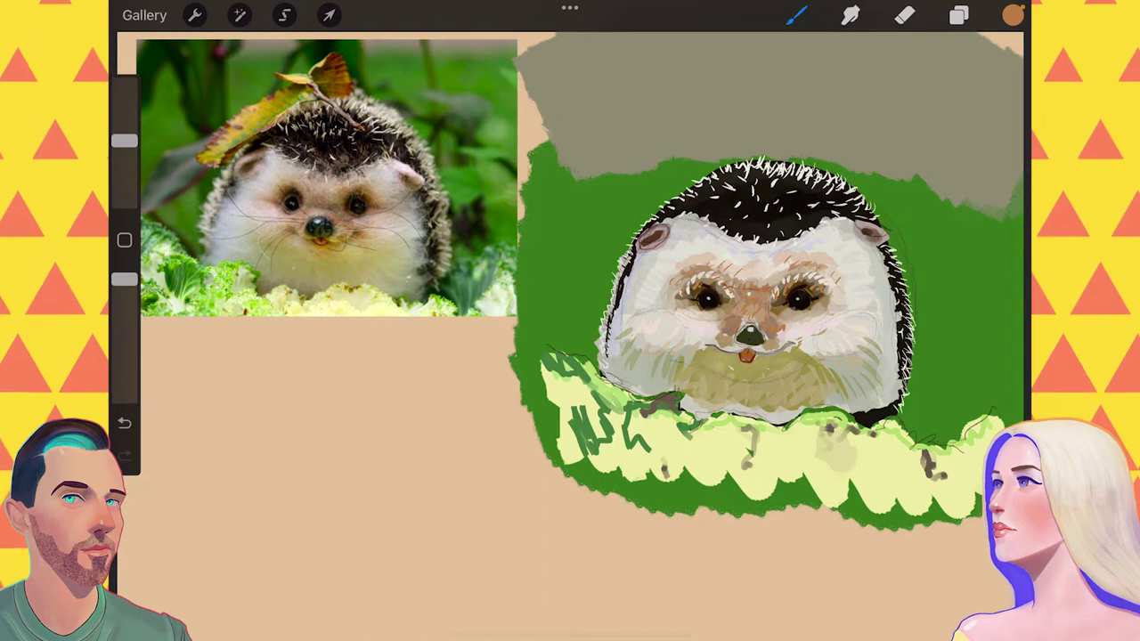
pyautogui.click(959, 15)
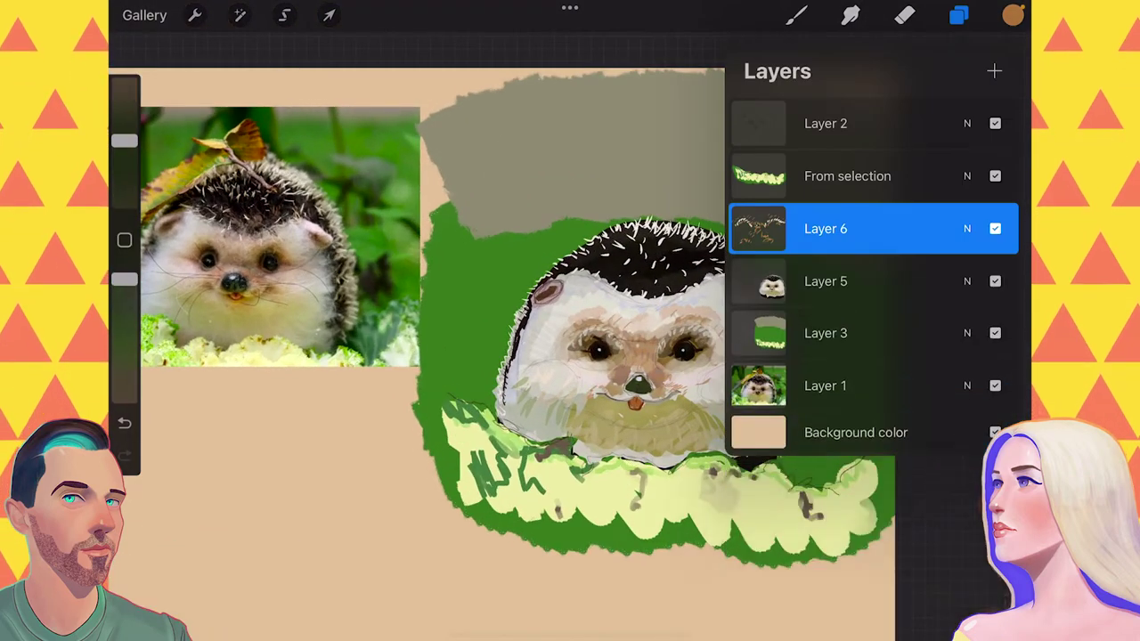
# Step: Pick black, then brown, as the paint colour and shrink the brush
pyautogui.click(958, 15)
pyautogui.click(1013, 15)
pyautogui.scroll(5, 570, 321)
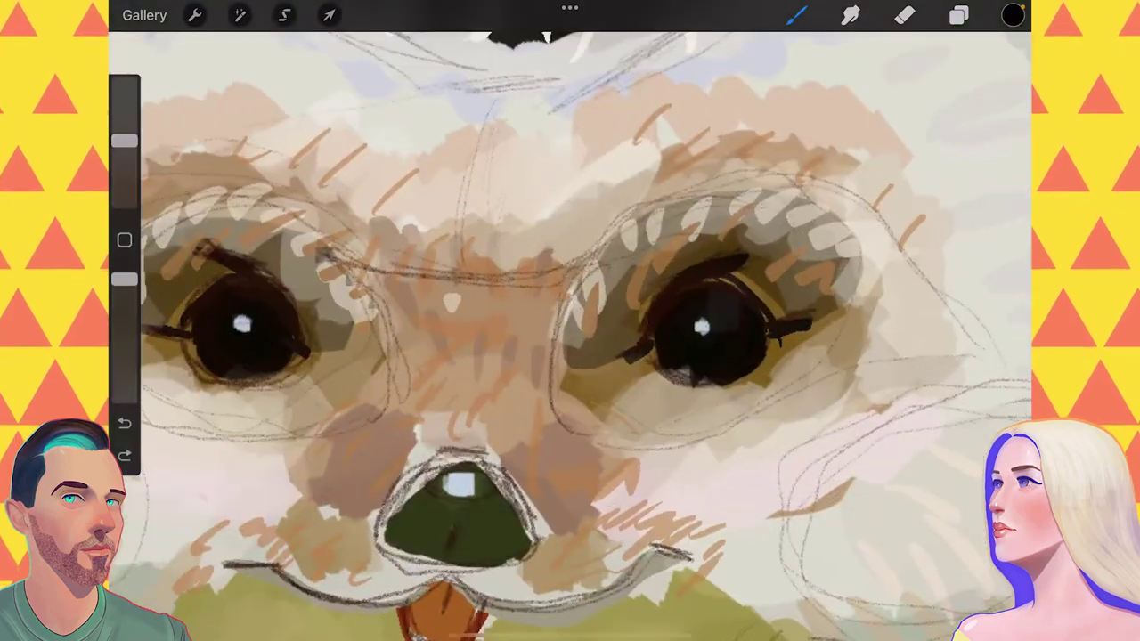
pyautogui.moveTo(124, 140); pyautogui.dragTo(123, 176)
pyautogui.click(958, 15)
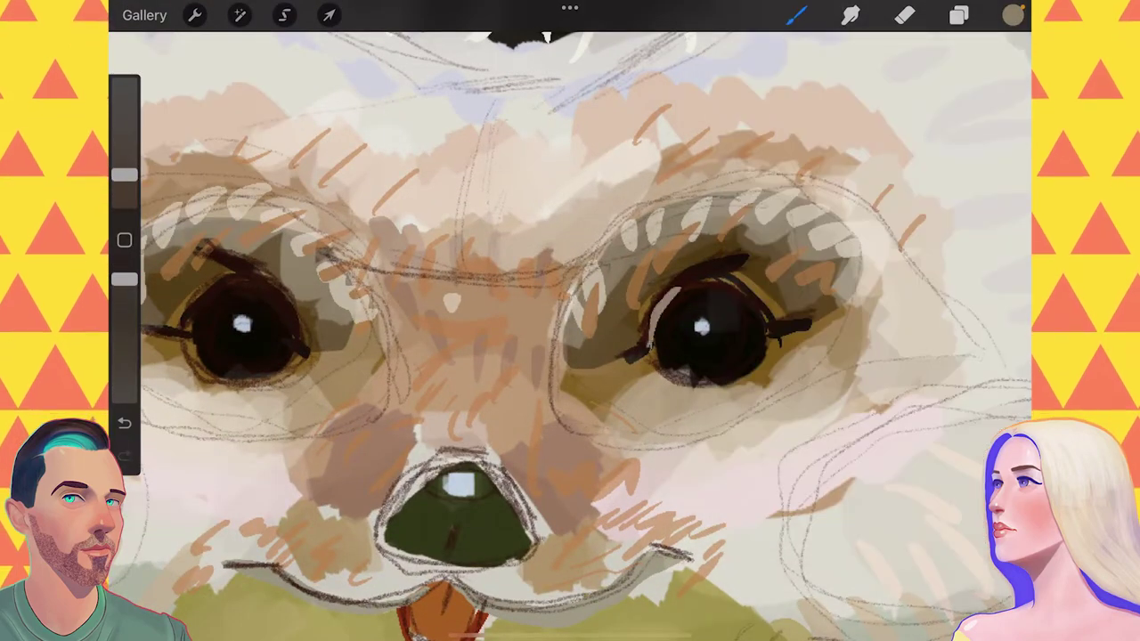
pyautogui.scroll(-5, 569, 336)
pyautogui.scroll(5, 570, 337)
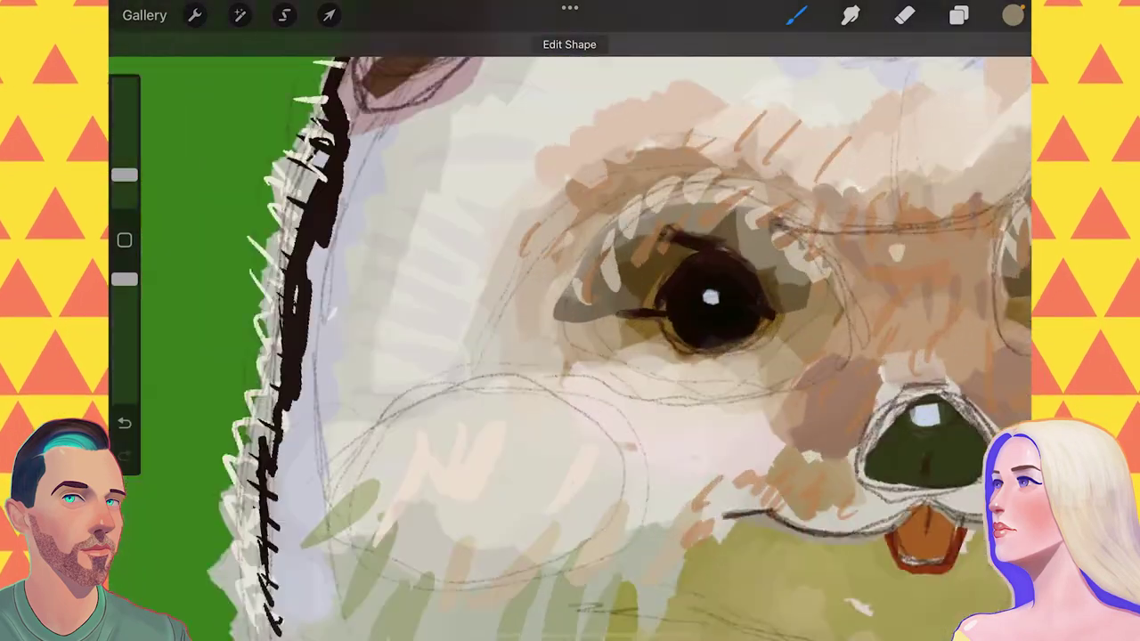
# Step: Draw ellipse rings around both pupils and adjust the snapped shape
pyautogui.moveTo(699, 223); pyautogui.dragTo(757, 292)
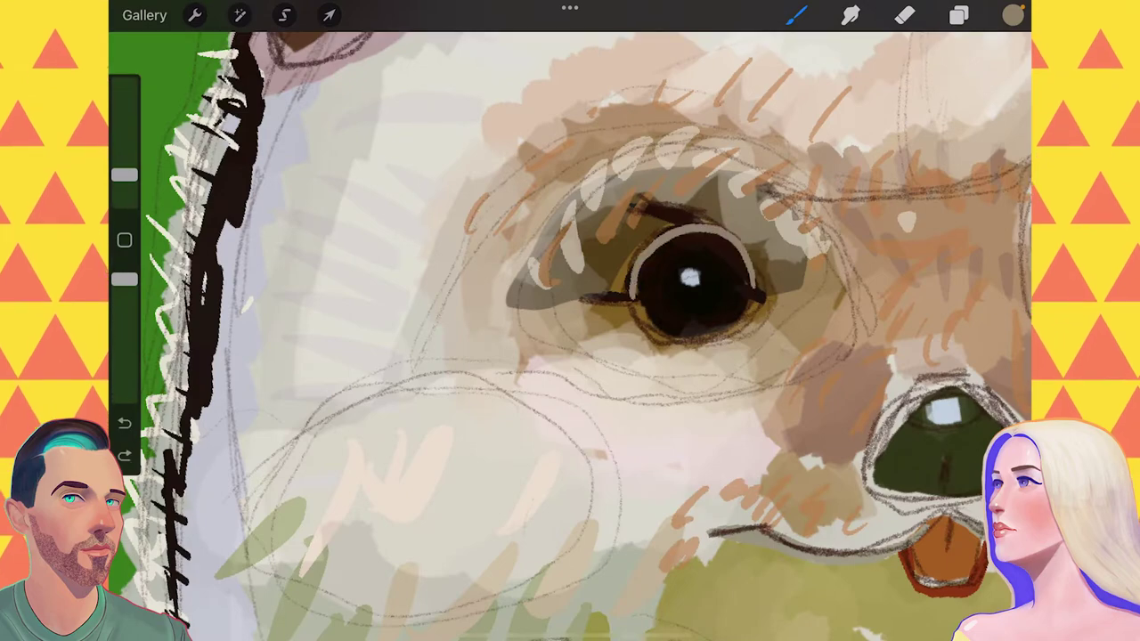
pyautogui.scroll(-5, 569, 337)
pyautogui.scroll(5, 570, 337)
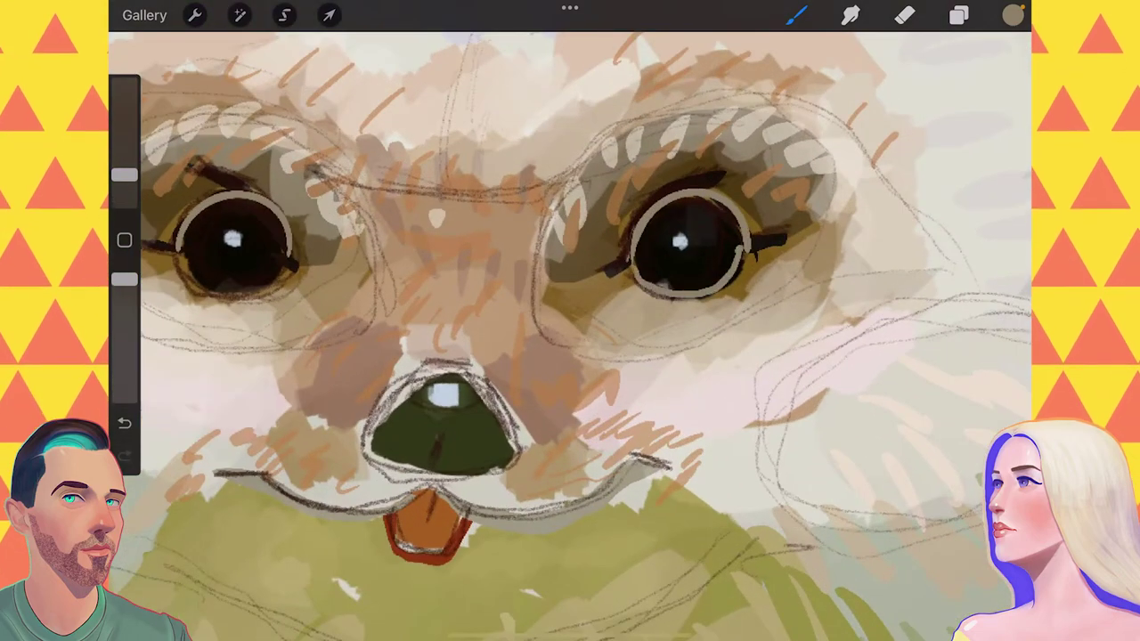
pyautogui.moveTo(632, 267); pyautogui.dragTo(748, 259)
pyautogui.click(570, 41)
pyautogui.hscroll(-5, 570, 337)
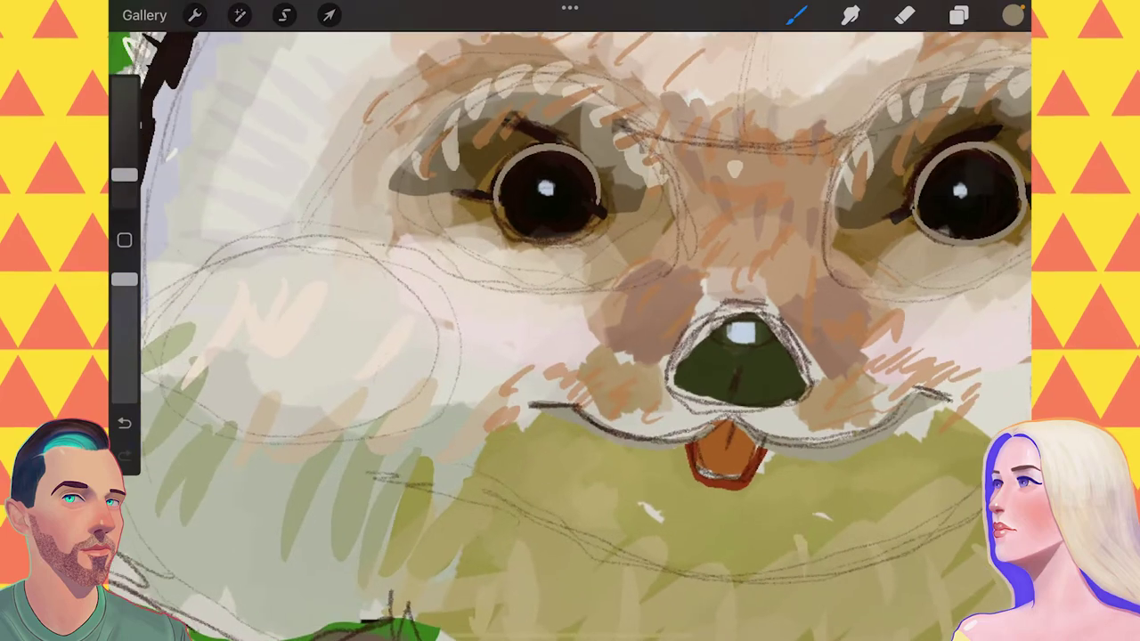
pyautogui.scroll(-3, 570, 336)
pyautogui.scroll(3, 570, 337)
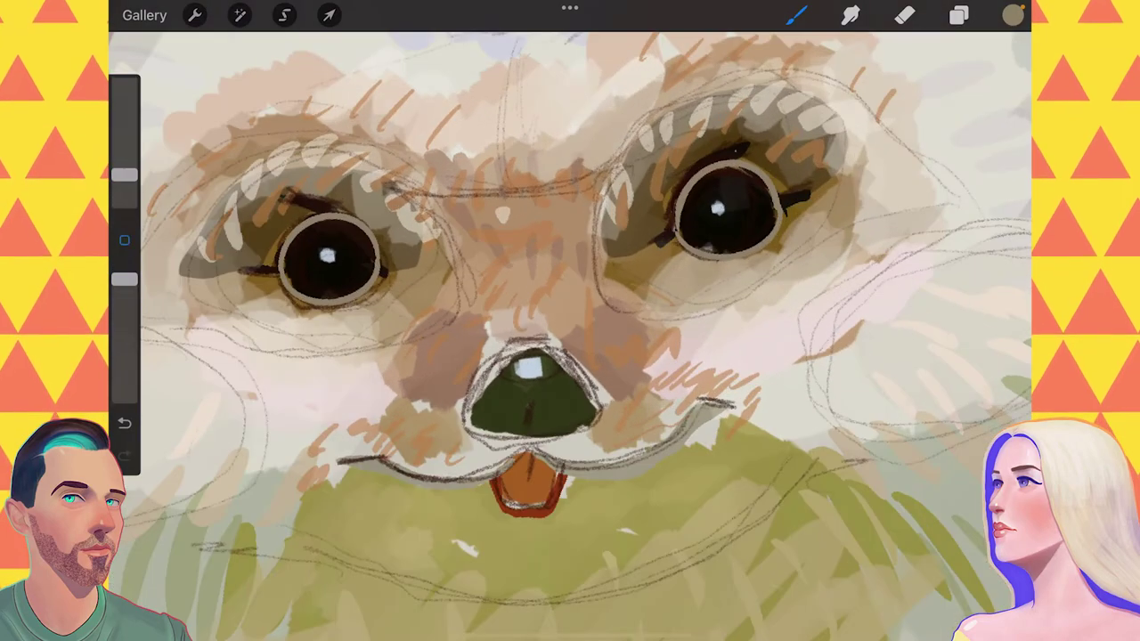
pyautogui.scroll(2, 570, 336)
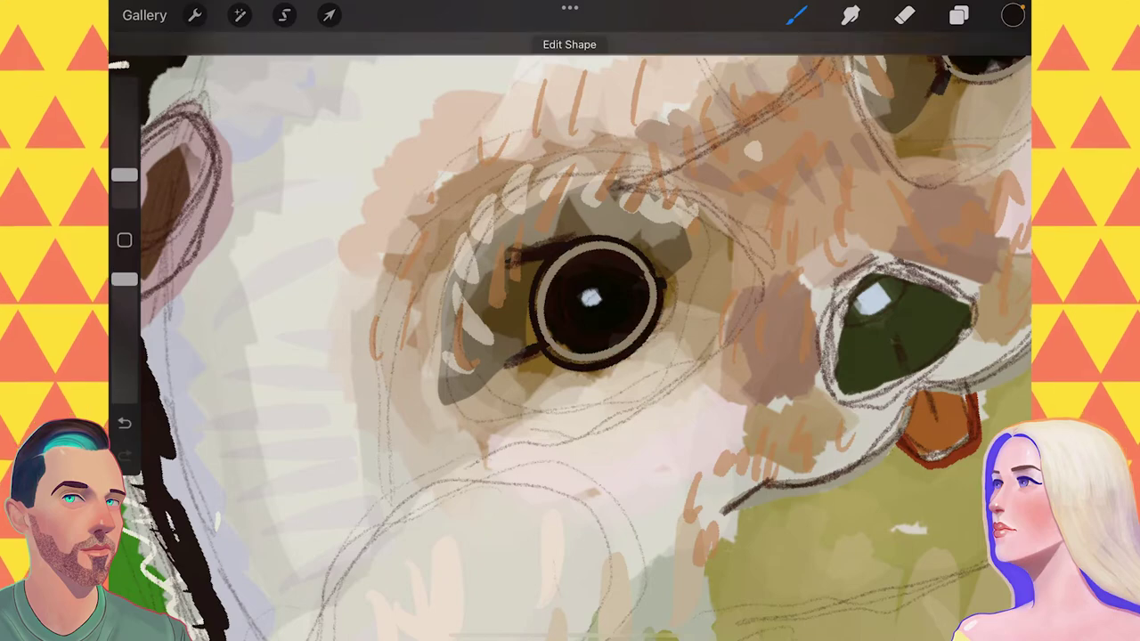
pyautogui.scroll(2, 570, 337)
pyautogui.scroll(-1, 570, 337)
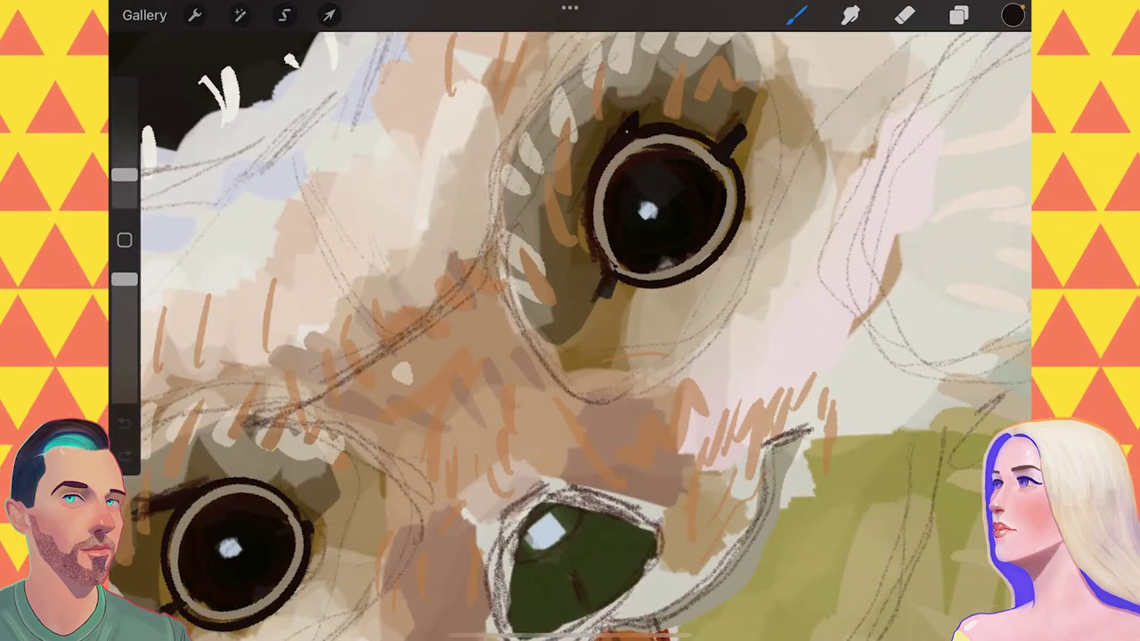
pyautogui.scroll(-2, 570, 336)
pyautogui.scroll(-3, 570, 337)
pyautogui.scroll(3, 570, 337)
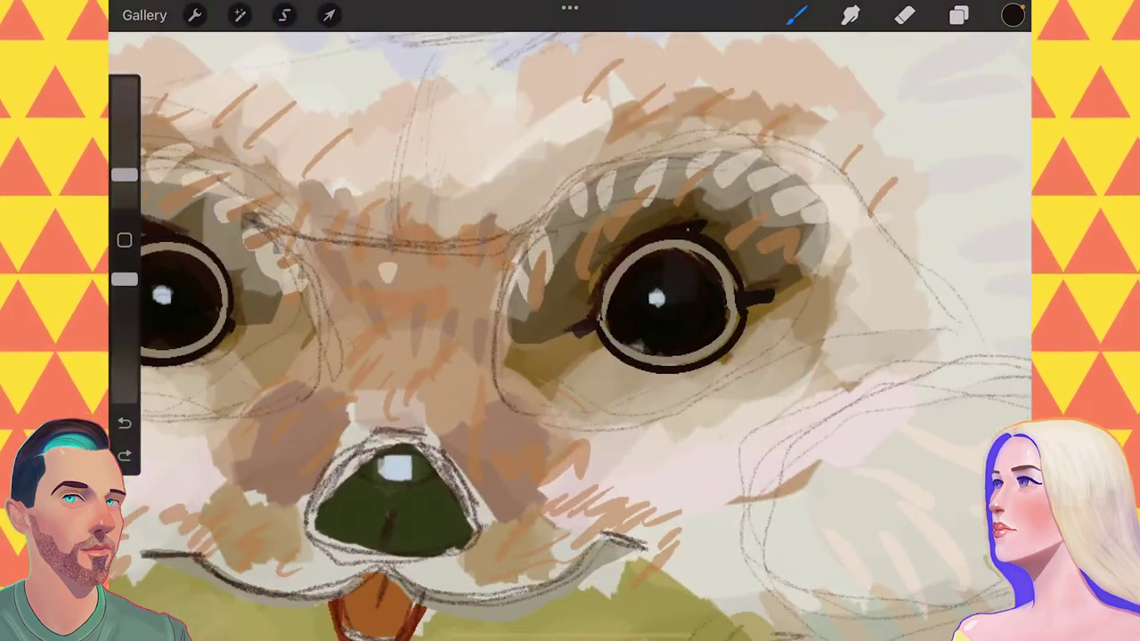
# Step: Sample a greyish brown from the painting, then pick an orange-brown colour
pyautogui.click(609, 267)
pyautogui.click(1013, 15)
pyautogui.click(962, 62)
pyautogui.click(1013, 15)
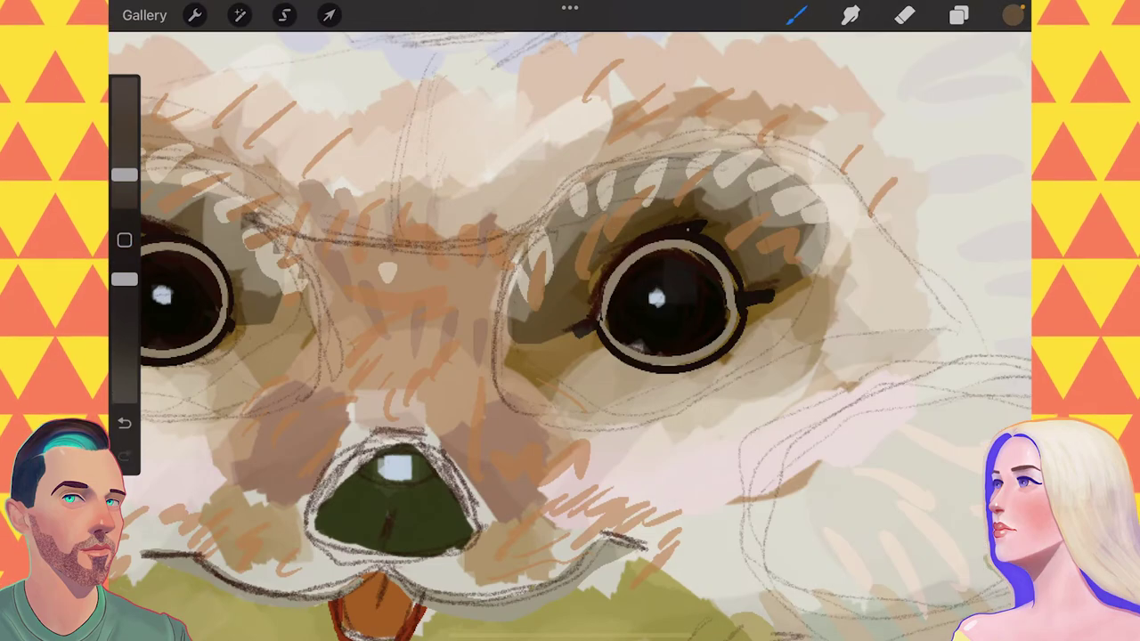
pyautogui.scroll(-1, 569, 336)
pyautogui.scroll(-3, 569, 336)
pyautogui.scroll(4, 570, 336)
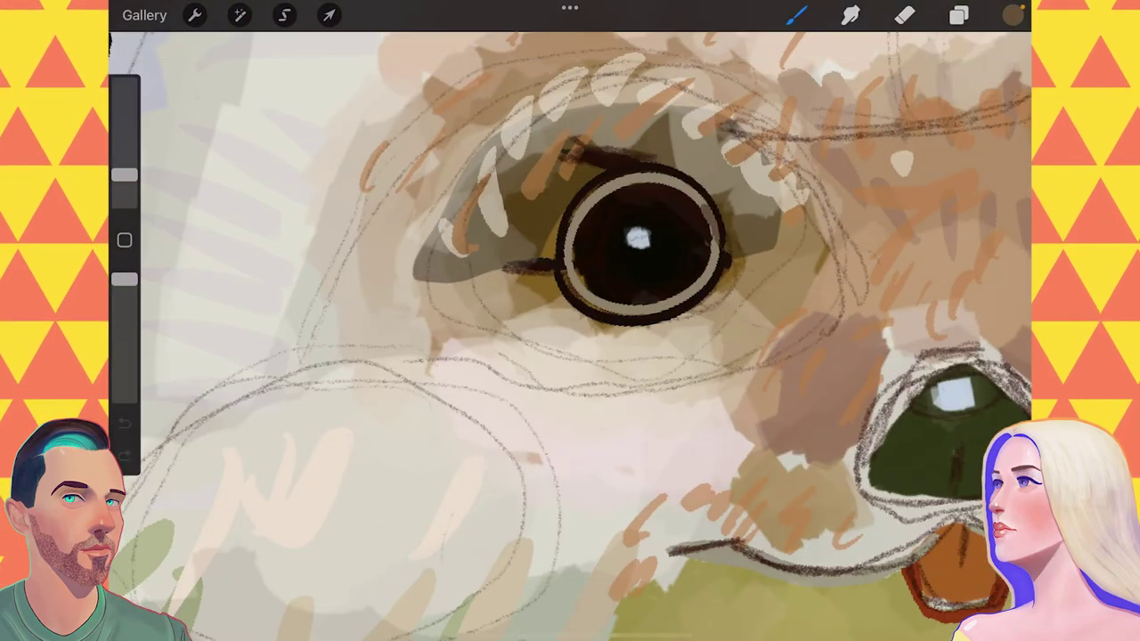
pyautogui.scroll(-3, 570, 336)
pyautogui.scroll(3, 570, 336)
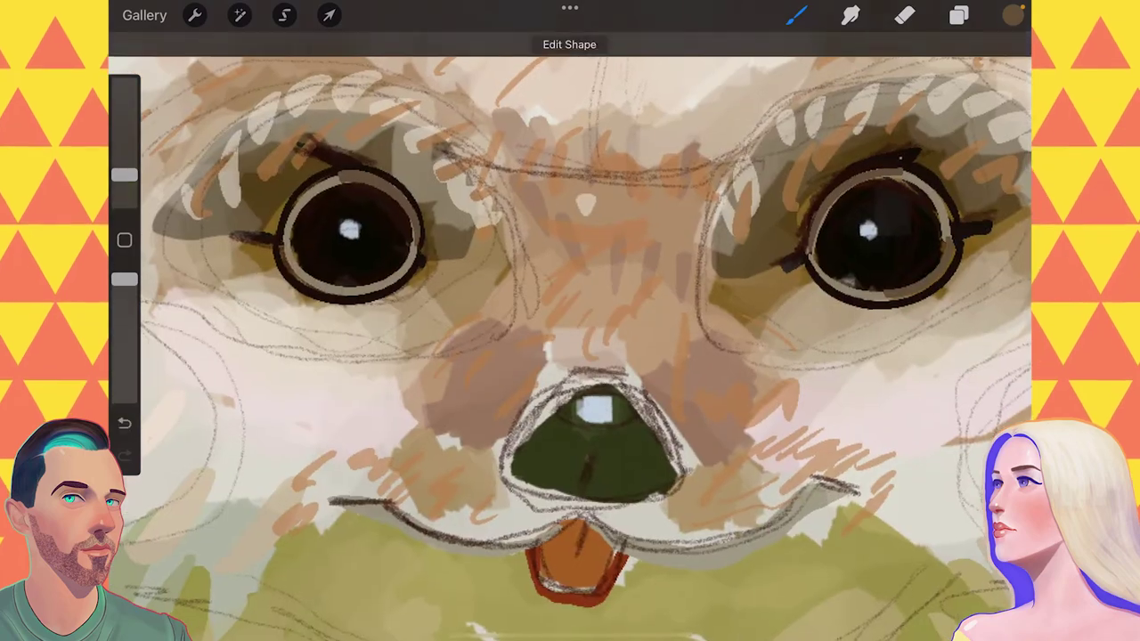
pyautogui.scroll(-1, 570, 337)
pyautogui.scroll(-3, 570, 337)
# Step: Check Layer 9's blending options and open then close Hue/Saturation/Brightness
pyautogui.click(959, 15)
pyautogui.click(966, 123)
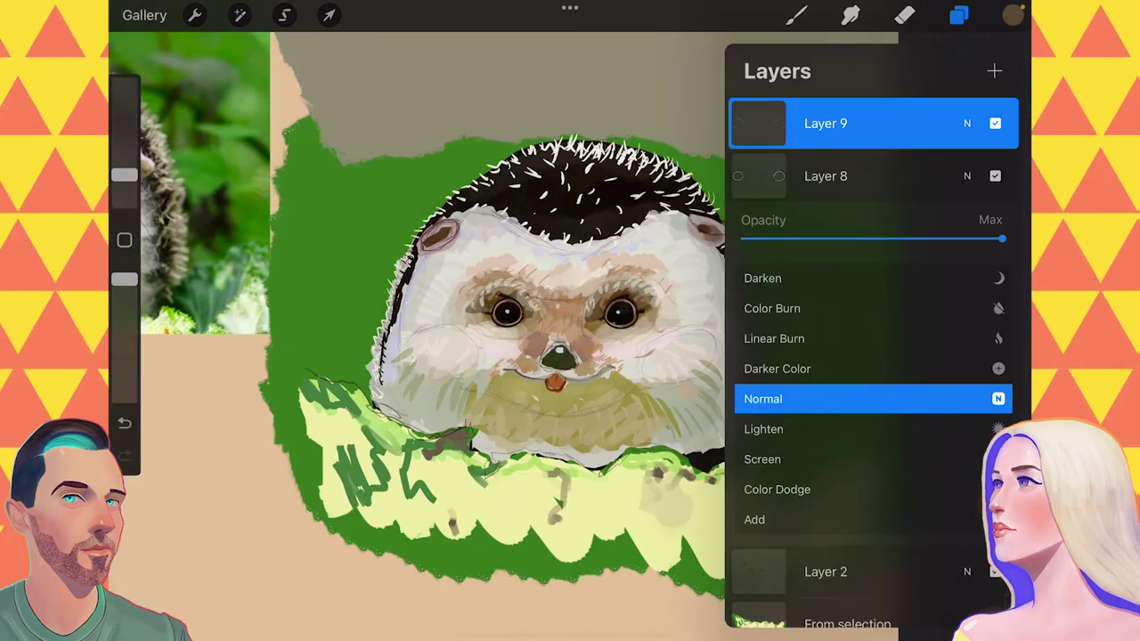
pyautogui.click(966, 123)
pyautogui.click(239, 16)
pyautogui.click(293, 76)
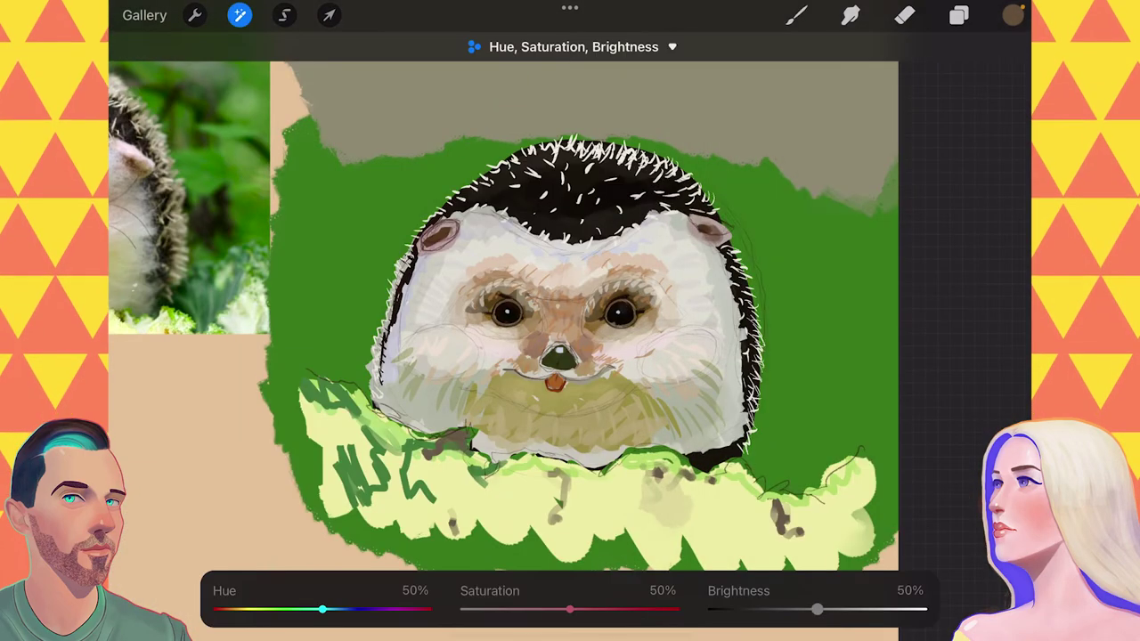
pyautogui.click(958, 15)
# Step: Drag the From selection layer to the top of the stack
pyautogui.click(966, 123)
pyautogui.click(966, 123)
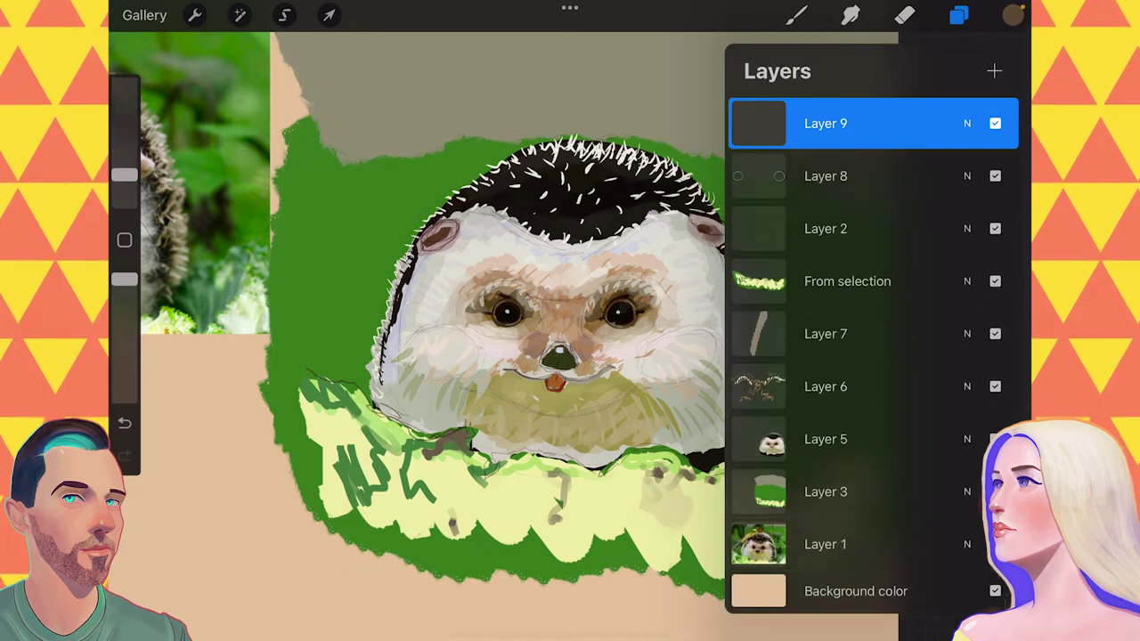
pyautogui.moveTo(846, 280); pyautogui.dragTo(846, 123)
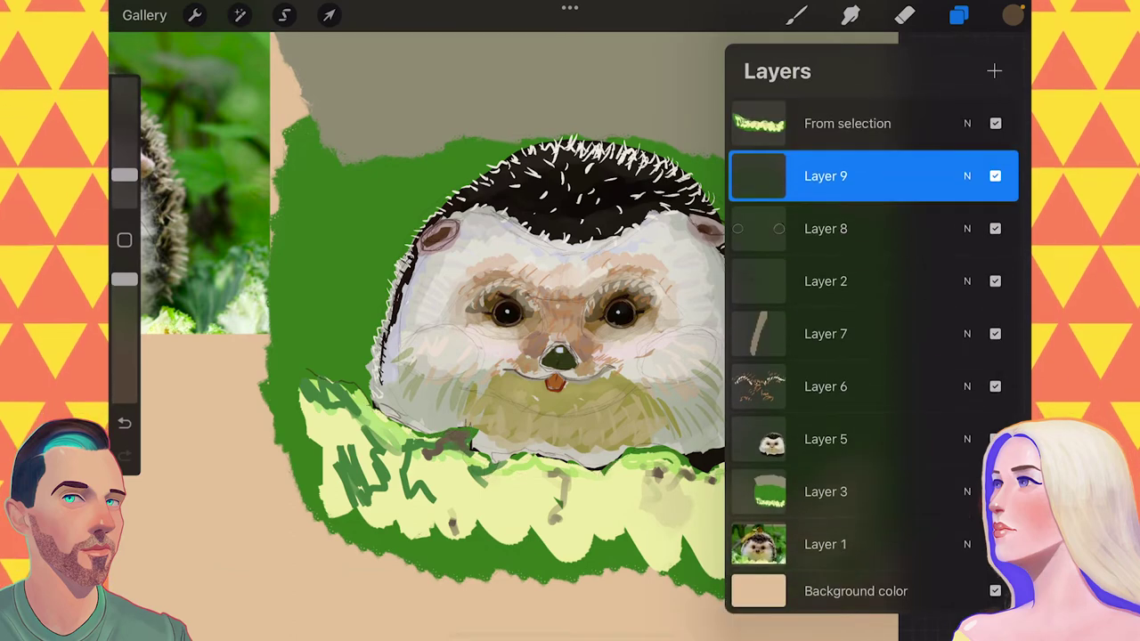
pyautogui.click(958, 15)
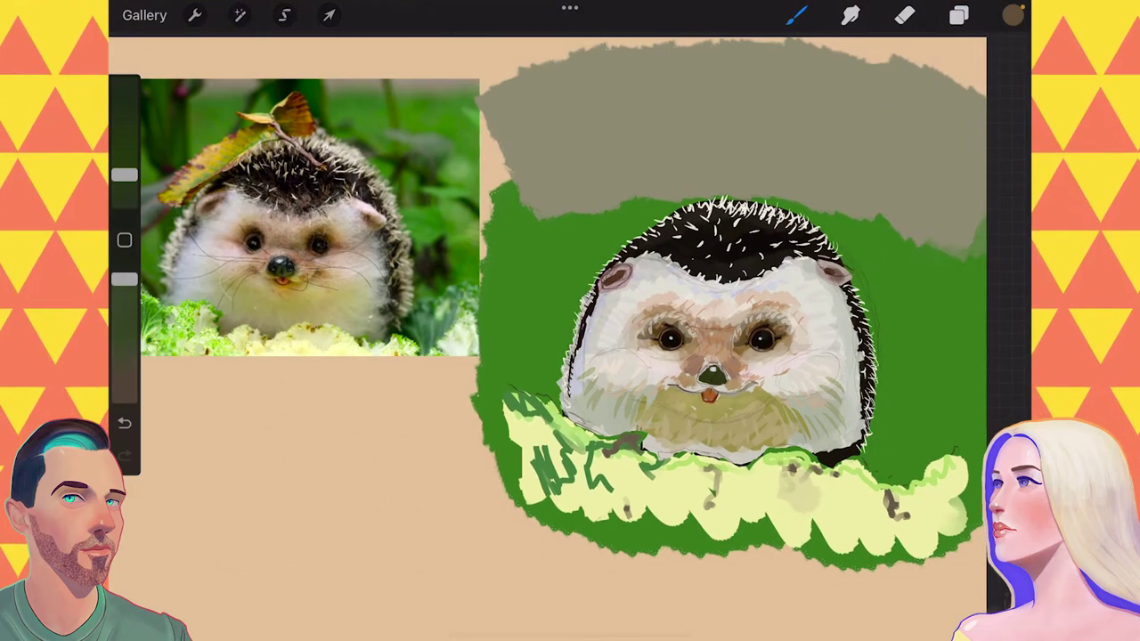
# Step: Settle on a pale cream paint colour after trying a dark one
pyautogui.click(1013, 15)
pyautogui.scroll(2, 756, 356)
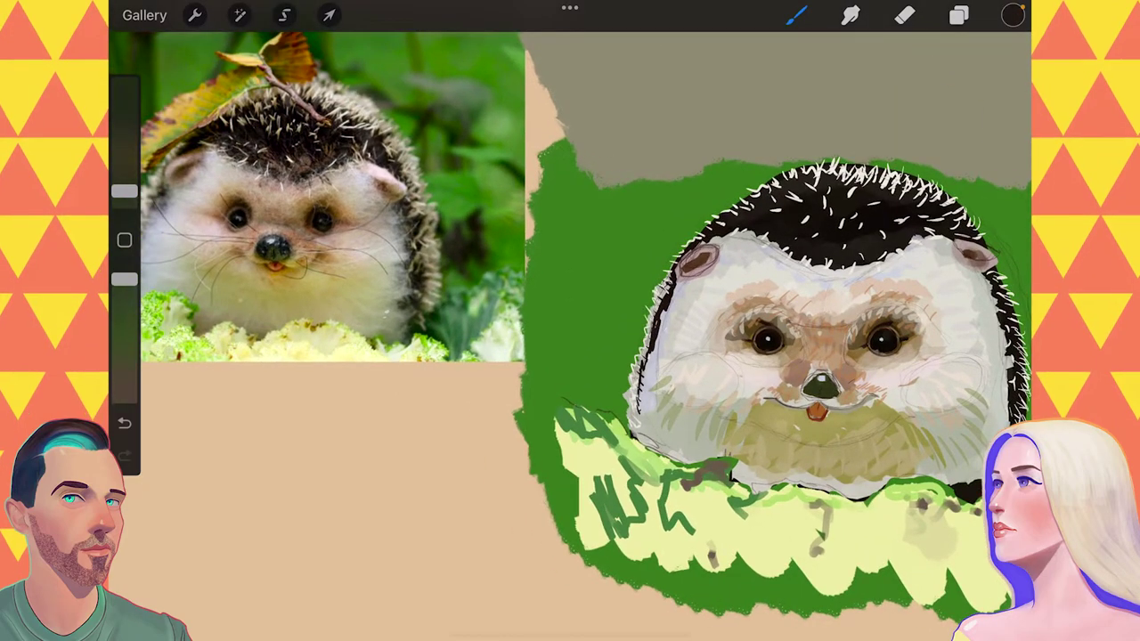
pyautogui.scroll(2, 775, 356)
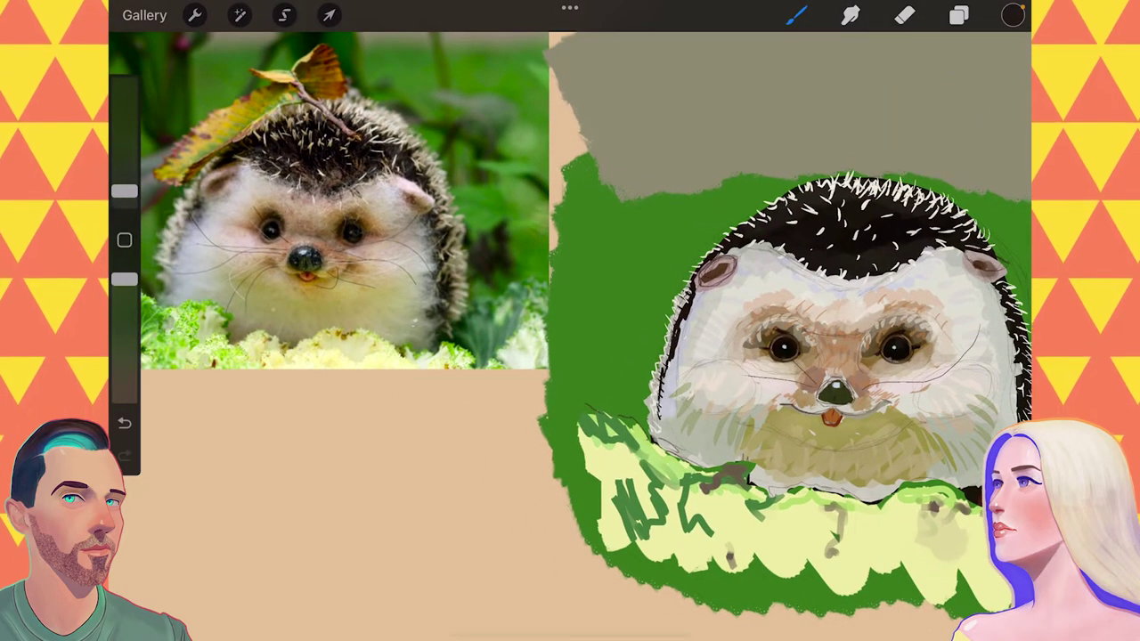
pyautogui.scroll(-1, 783, 374)
pyautogui.scroll(-1, 766, 374)
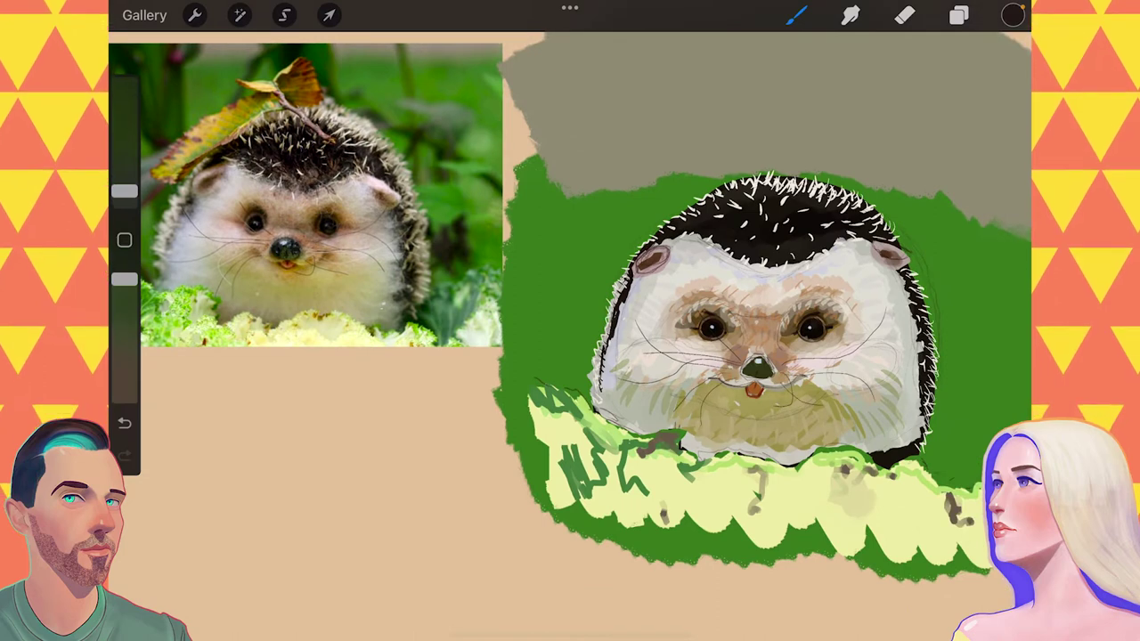
pyautogui.click(1013, 16)
pyautogui.click(916, 399)
pyautogui.click(1012, 15)
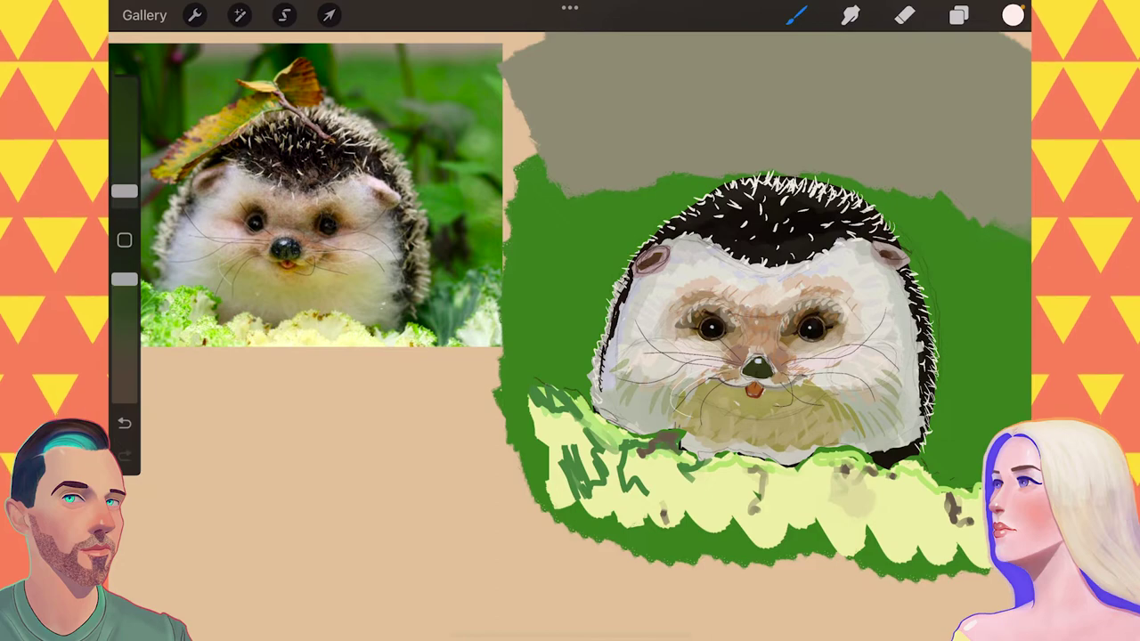
# Step: Enlarge the brush to about 12% and sample the ear's pink
pyautogui.click(958, 15)
pyautogui.moveTo(125, 191); pyautogui.dragTo(124, 153)
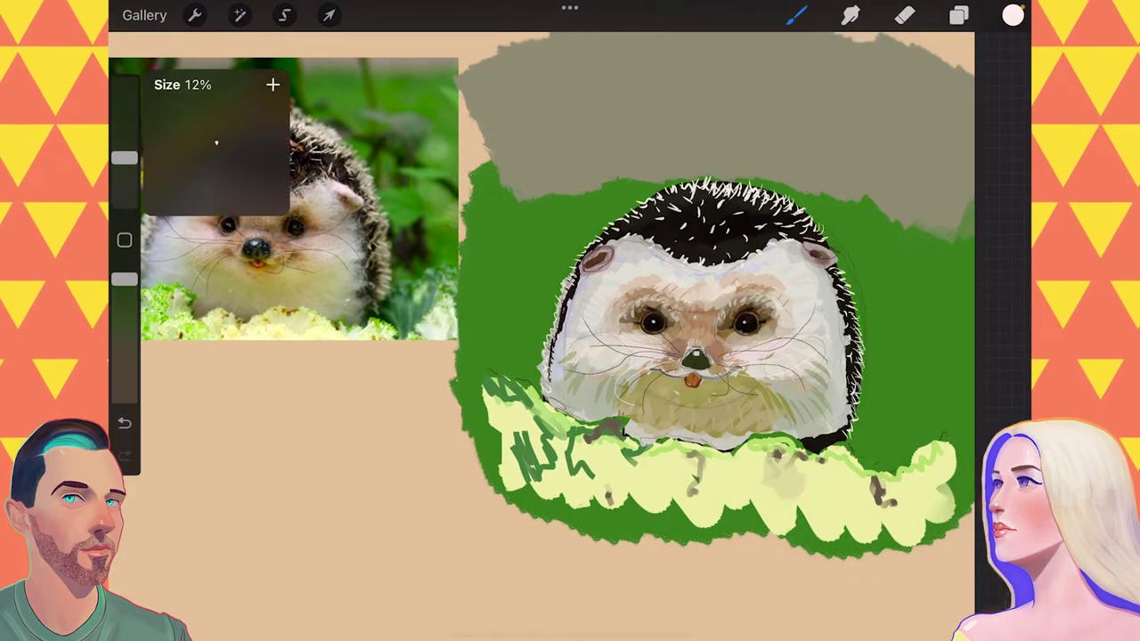
pyautogui.click(590, 257)
pyautogui.click(1013, 15)
pyautogui.click(795, 15)
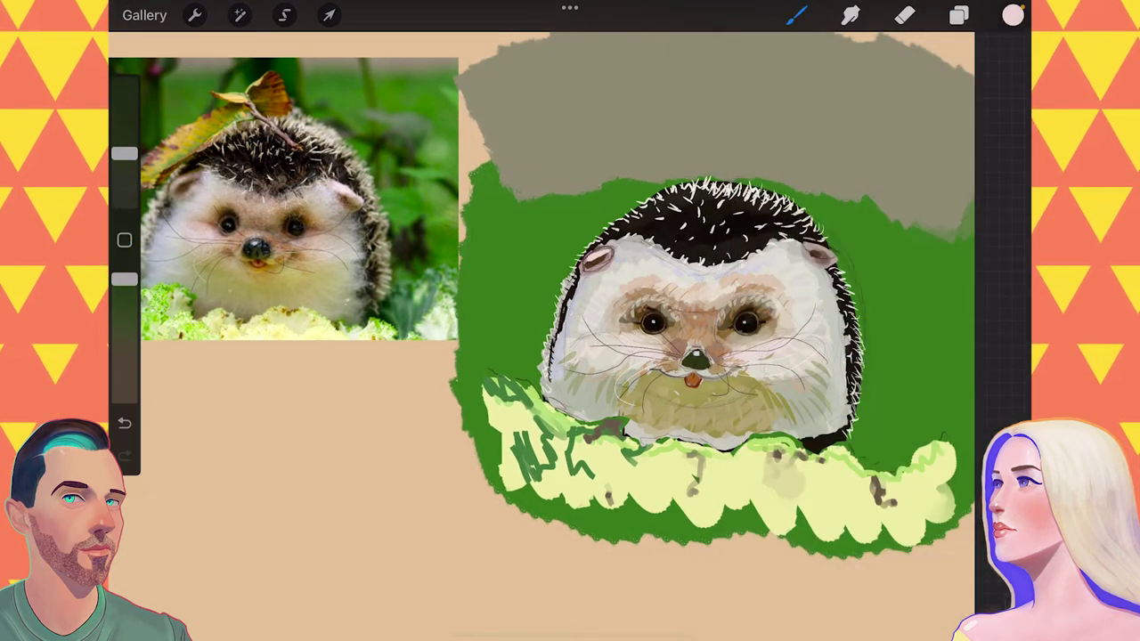
# Step: Sample a warm brown from the hedgehog's face
pyautogui.click(733, 319)
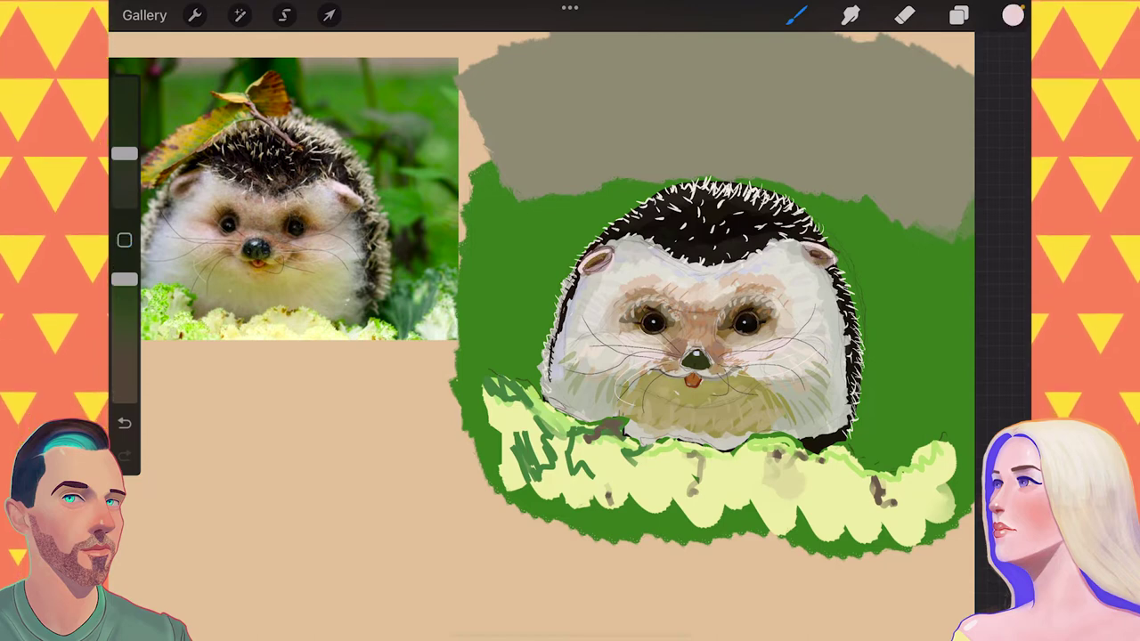
pyautogui.click(709, 323)
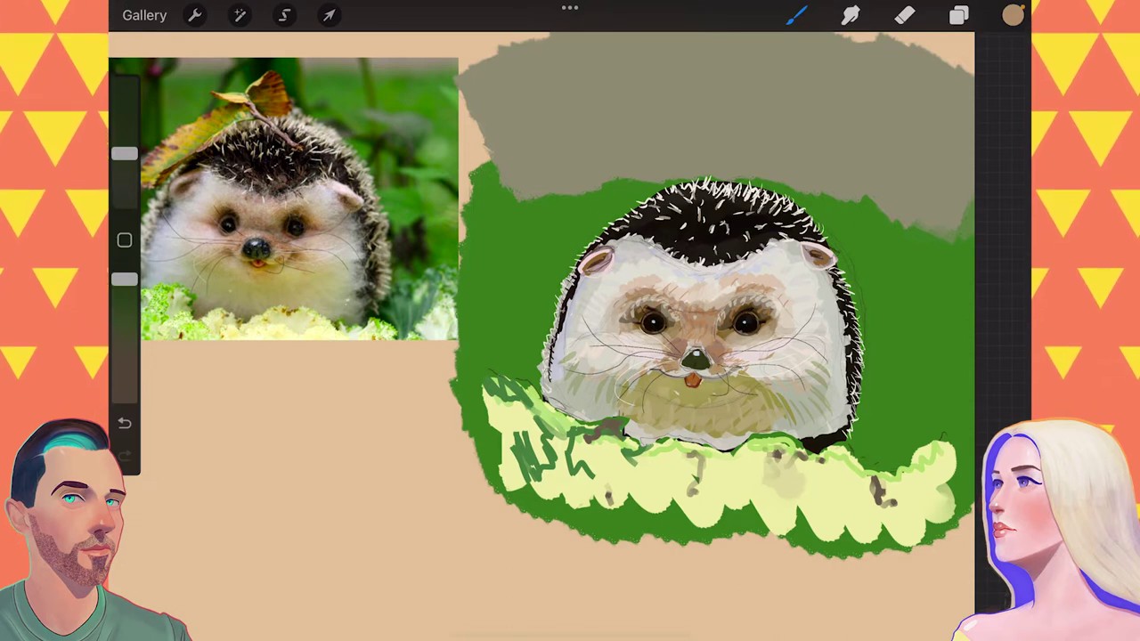
pyautogui.hscroll(-3, 570, 321)
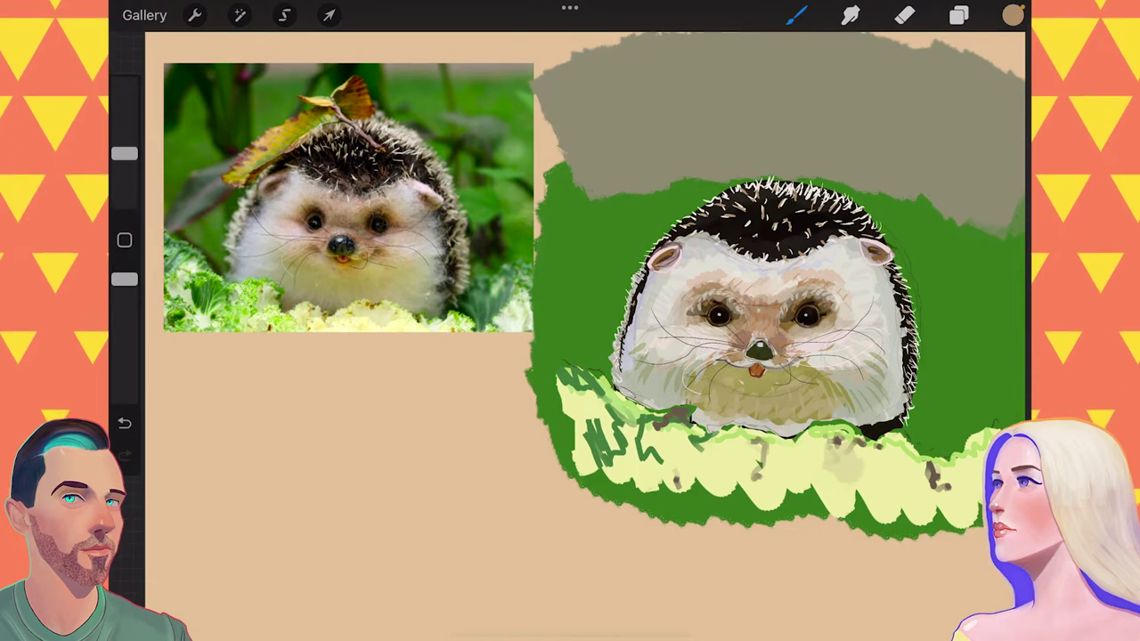
# Step: Enlarge the brush and paint dark grass blades behind and left of the hedgehog
pyautogui.click(958, 16)
pyautogui.moveTo(124, 154); pyautogui.dragTo(125, 84)
pyautogui.moveTo(791, 333); pyautogui.dragTo(793, 367)
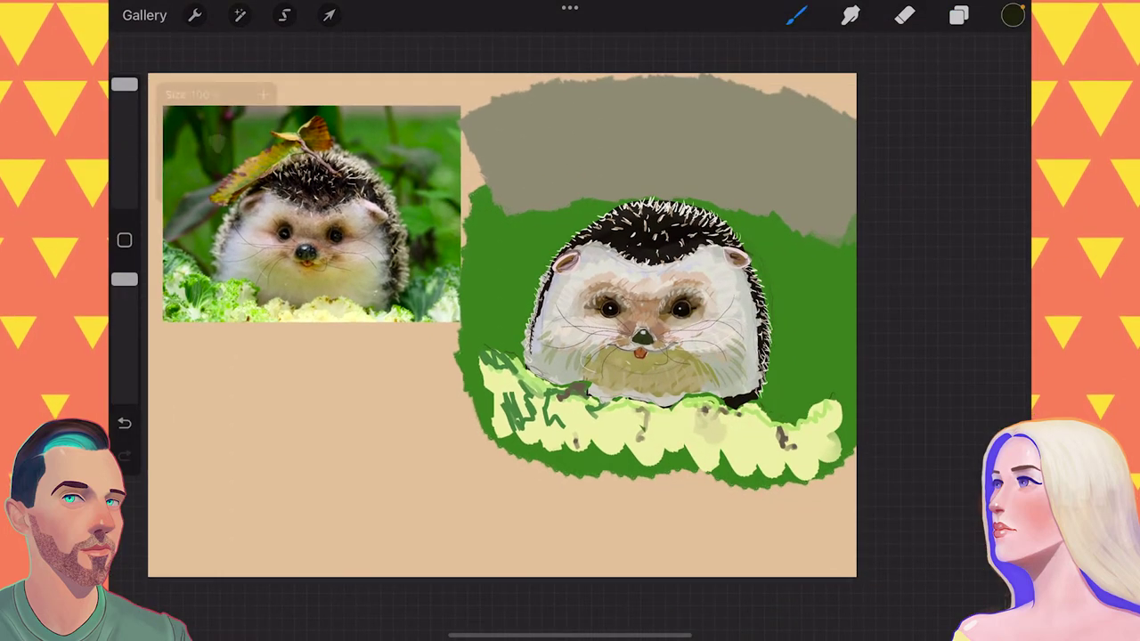
pyautogui.moveTo(529, 285); pyautogui.dragTo(452, 267)
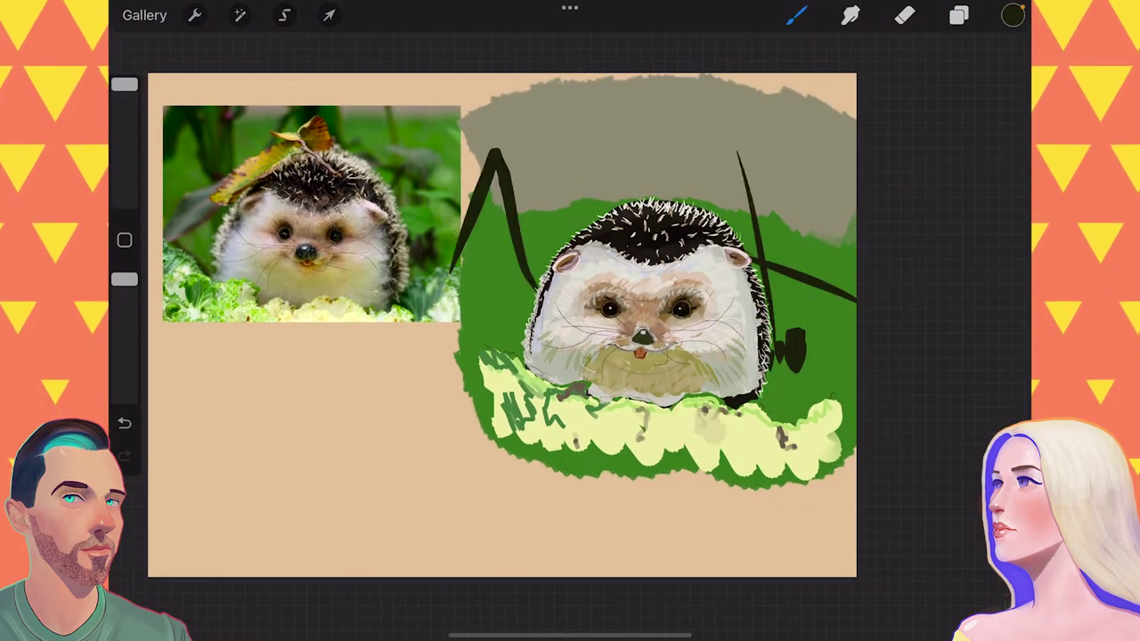
pyautogui.scroll(-2, 570, 321)
# Step: Sample grey-green from the photo and paint a grey leaf and dark green blade
pyautogui.click(255, 190)
pyautogui.moveTo(543, 265); pyautogui.dragTo(473, 320)
pyautogui.moveTo(554, 260); pyautogui.dragTo(543, 161)
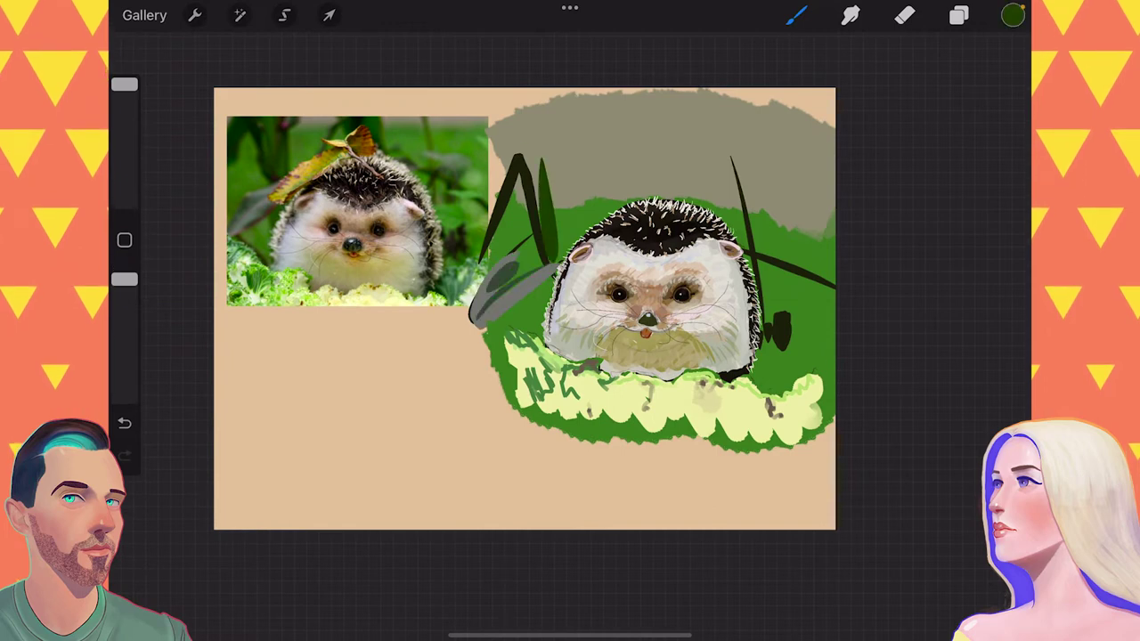
# Step: Paint light green foliage along the top, then resample greens near the hedgehog
pyautogui.click(443, 158)
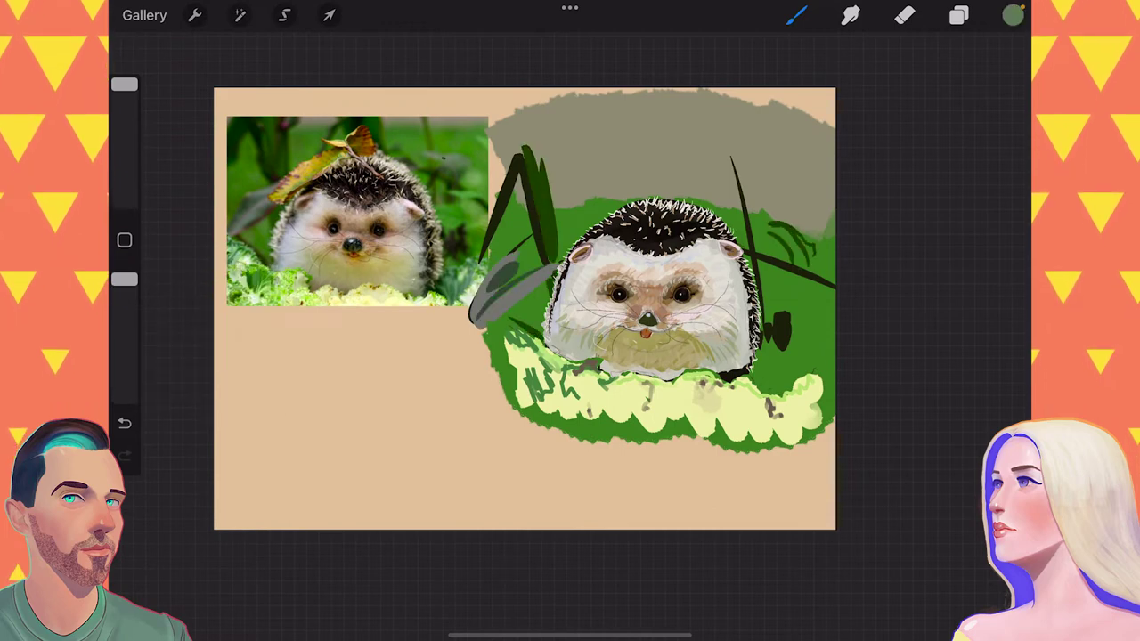
pyautogui.click(458, 133)
pyautogui.moveTo(717, 200)
pyautogui.mouseDown()
pyautogui.moveTo(743, 189)
pyautogui.moveTo(832, 209)
pyautogui.moveTo(570, 191)
pyautogui.mouseUp()
pyautogui.click(434, 175)
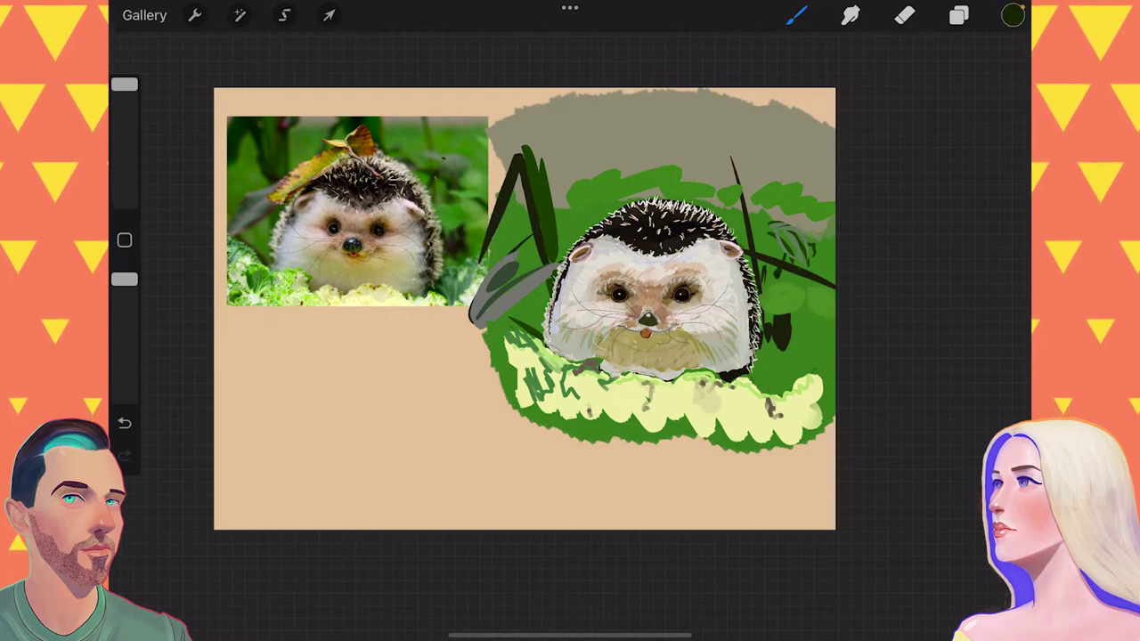
pyautogui.click(457, 282)
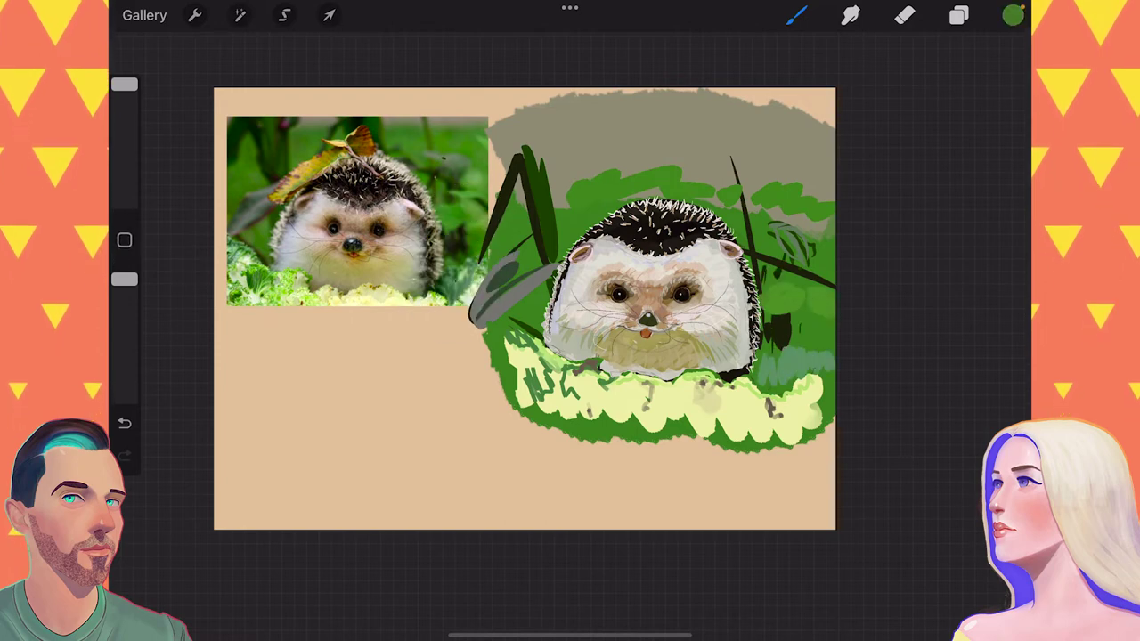
pyautogui.click(498, 268)
pyautogui.click(526, 317)
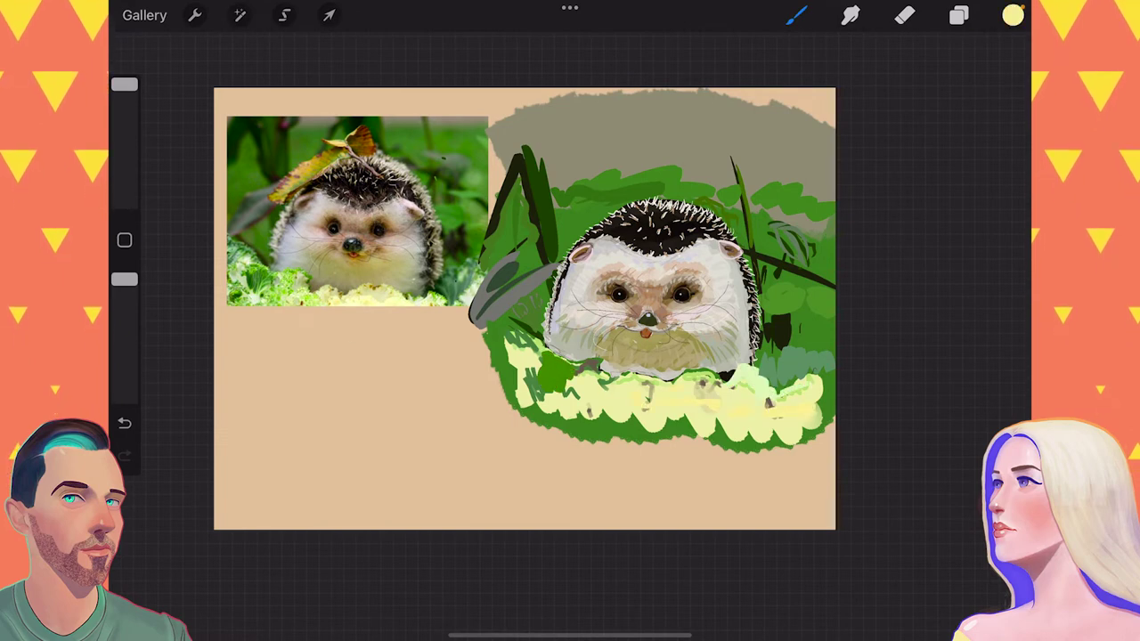
# Step: Sample yellow from the painted flowers and greens from the reference photo
pyautogui.click(237, 257)
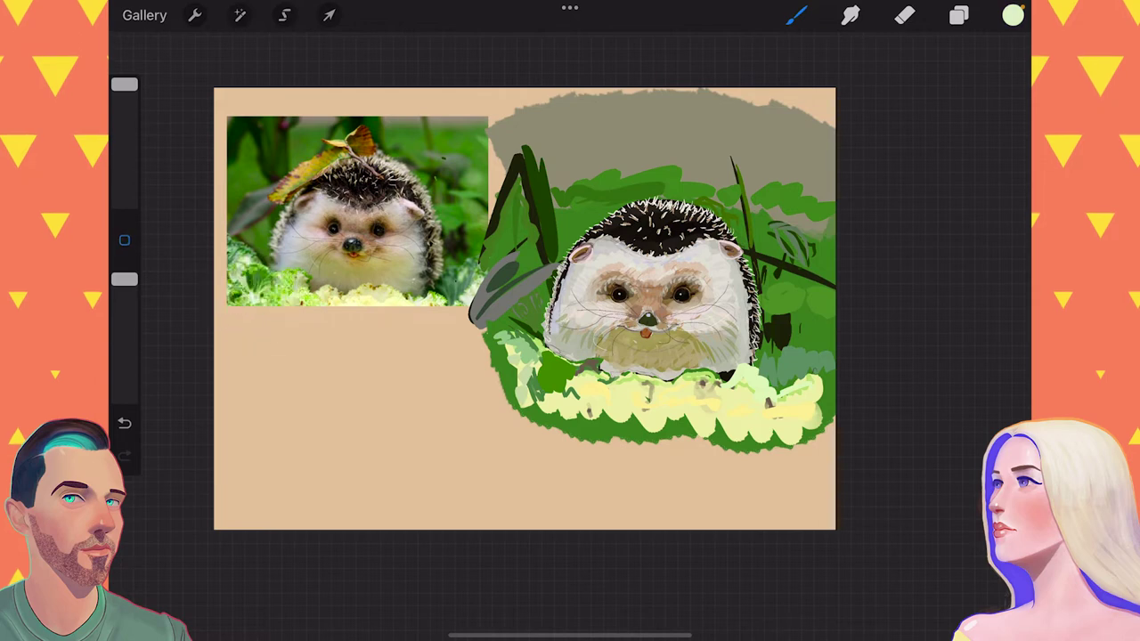
pyautogui.hotkey('ctrl', 'z')
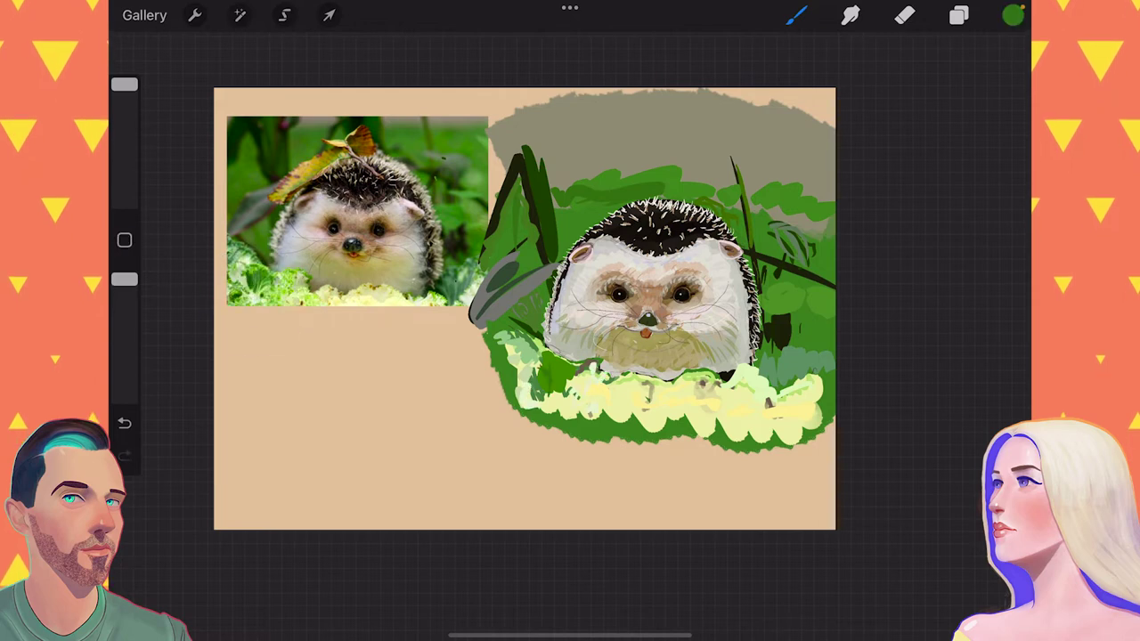
pyautogui.click(308, 275)
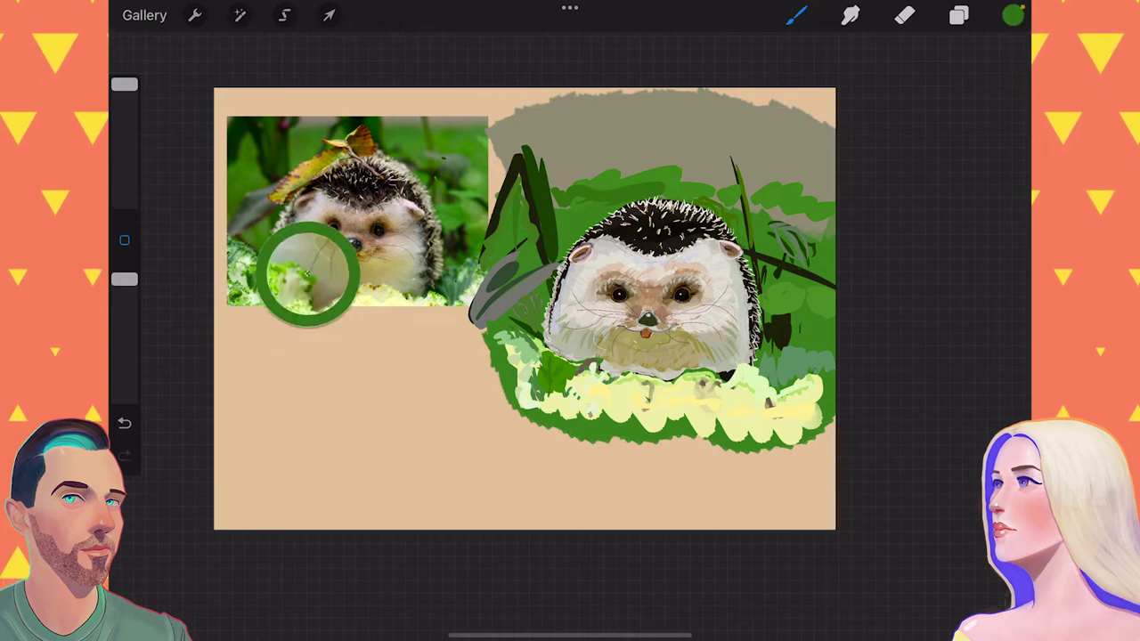
pyautogui.click(708, 406)
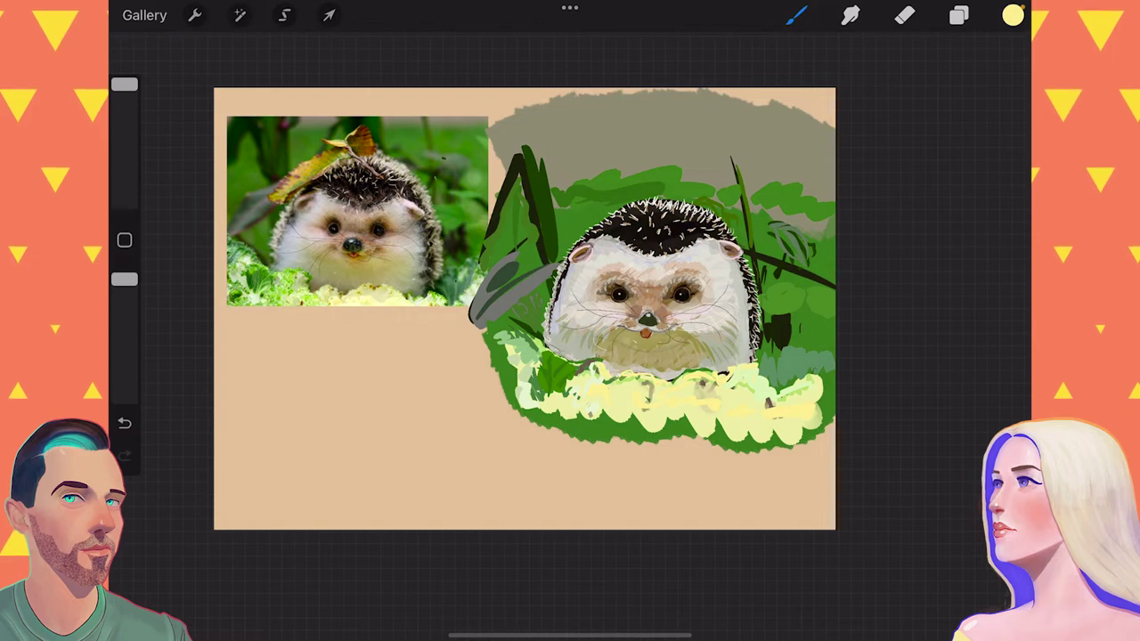
pyautogui.click(240, 250)
# Step: Try lowering brightness to 45% in Hue/Saturation/Brightness, then revert it
pyautogui.click(958, 15)
pyautogui.click(904, 15)
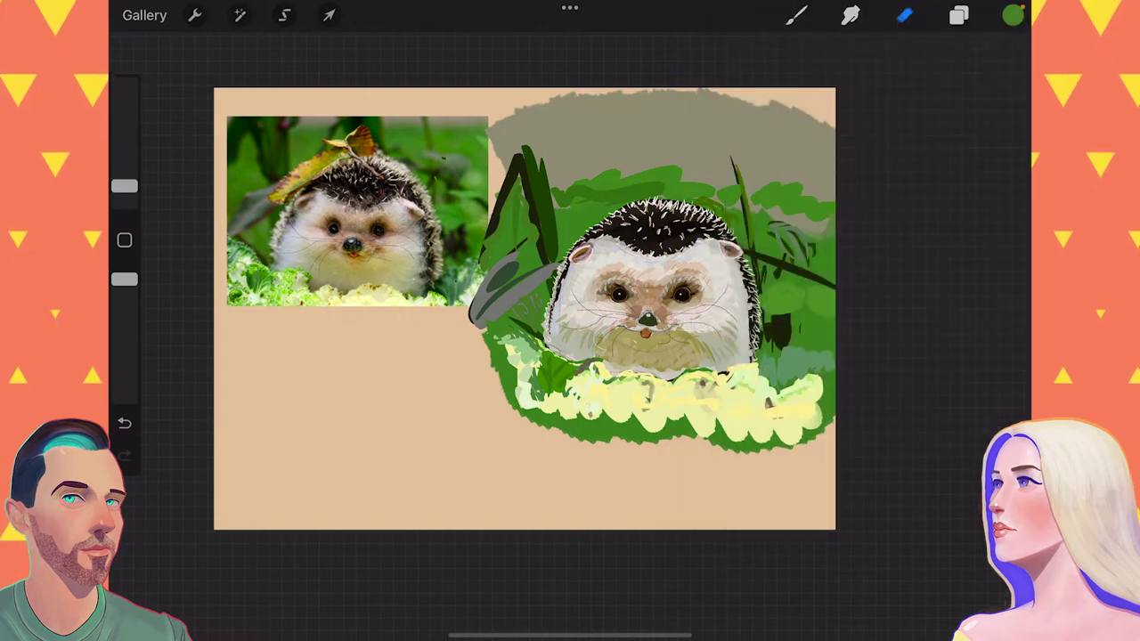
pyautogui.click(958, 15)
pyautogui.click(239, 15)
pyautogui.click(249, 107)
pyautogui.moveTo(817, 609)
pyautogui.mouseDown()
pyautogui.moveTo(805, 609)
pyautogui.moveTo(817, 609)
pyautogui.mouseUp()
pyautogui.click(904, 15)
# Step: Compare with Layer 3 hidden and merge Layer 6 into Layer 5
pyautogui.click(958, 15)
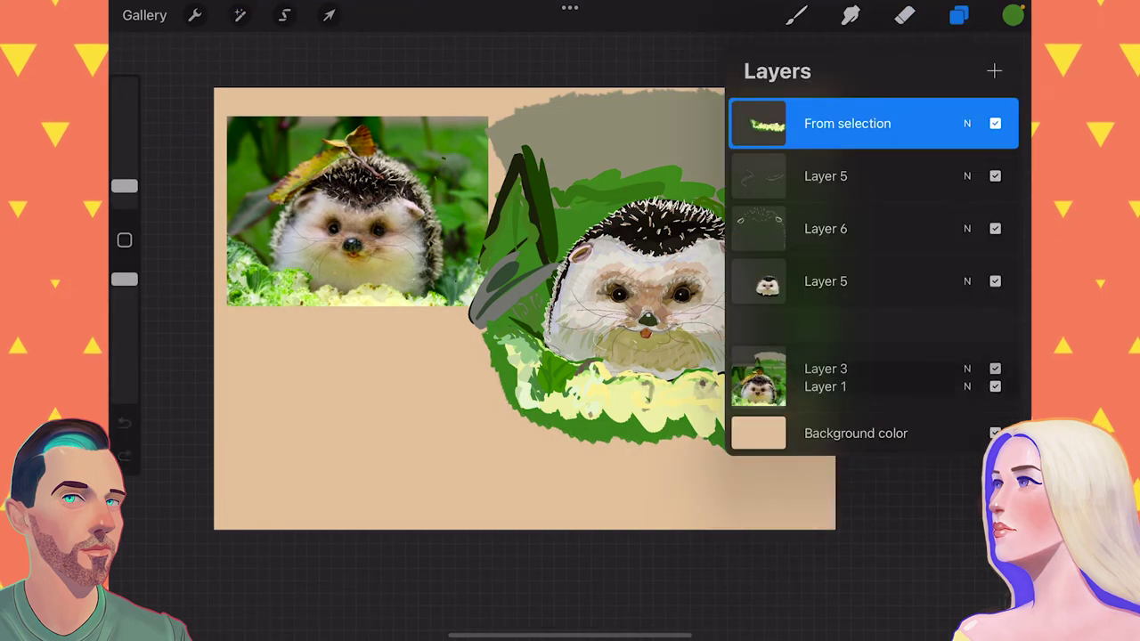
pyautogui.click(991, 333)
pyautogui.click(825, 177)
pyautogui.click(958, 15)
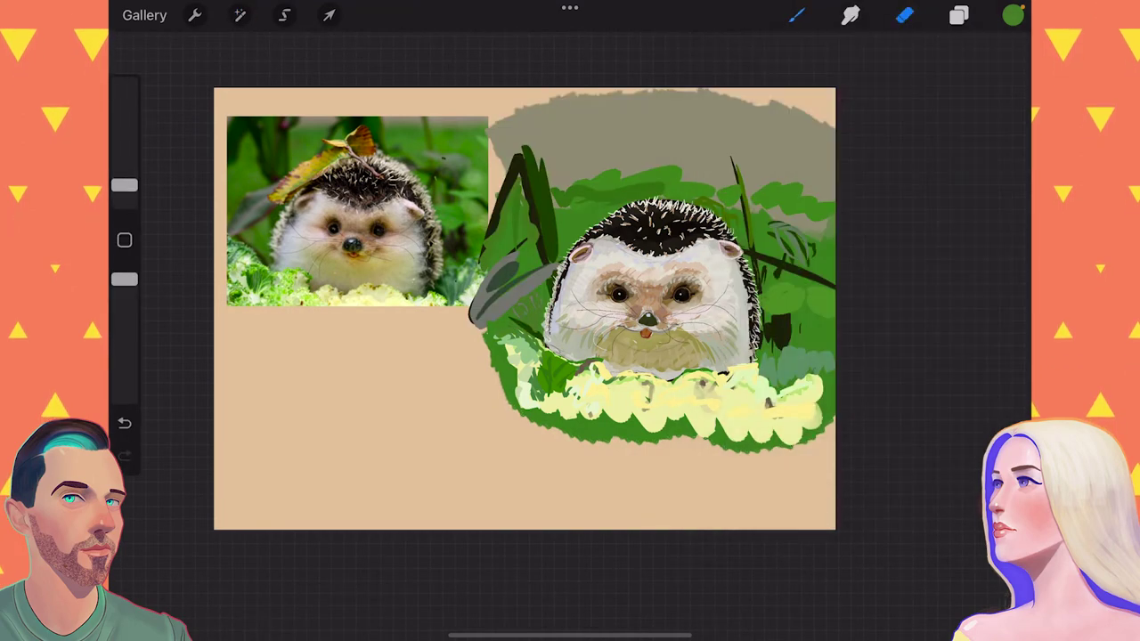
# Step: Sample a canvas colour and paint an olive stroke across the hedgehog's chin
pyautogui.click(796, 15)
pyautogui.click(124, 240)
pyautogui.click(345, 294)
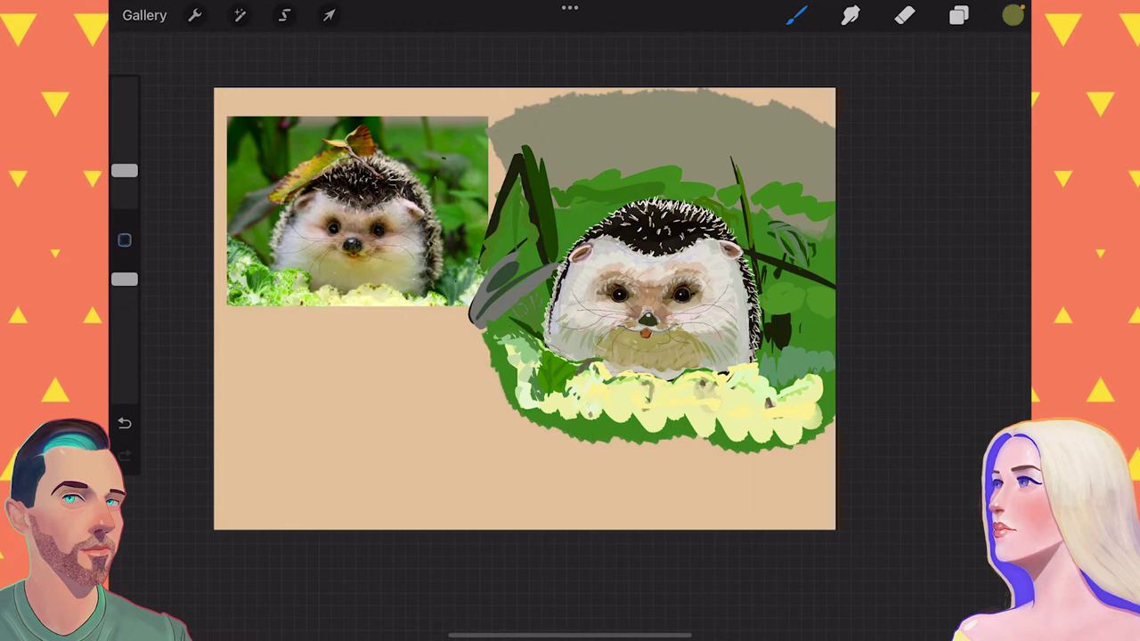
pyautogui.moveTo(739, 365)
pyautogui.mouseDown()
pyautogui.moveTo(624, 371)
pyautogui.moveTo(570, 356)
pyautogui.mouseUp()
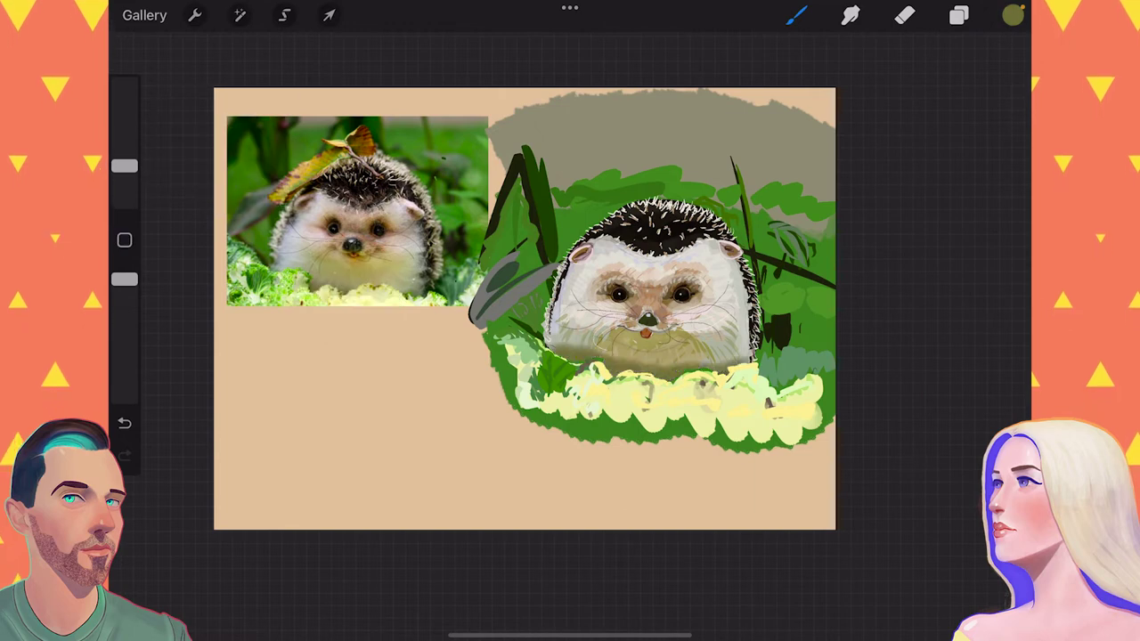
# Step: Blur the layer slightly using the image adjustments
pyautogui.click(239, 15)
pyautogui.click(267, 55)
pyautogui.click(239, 15)
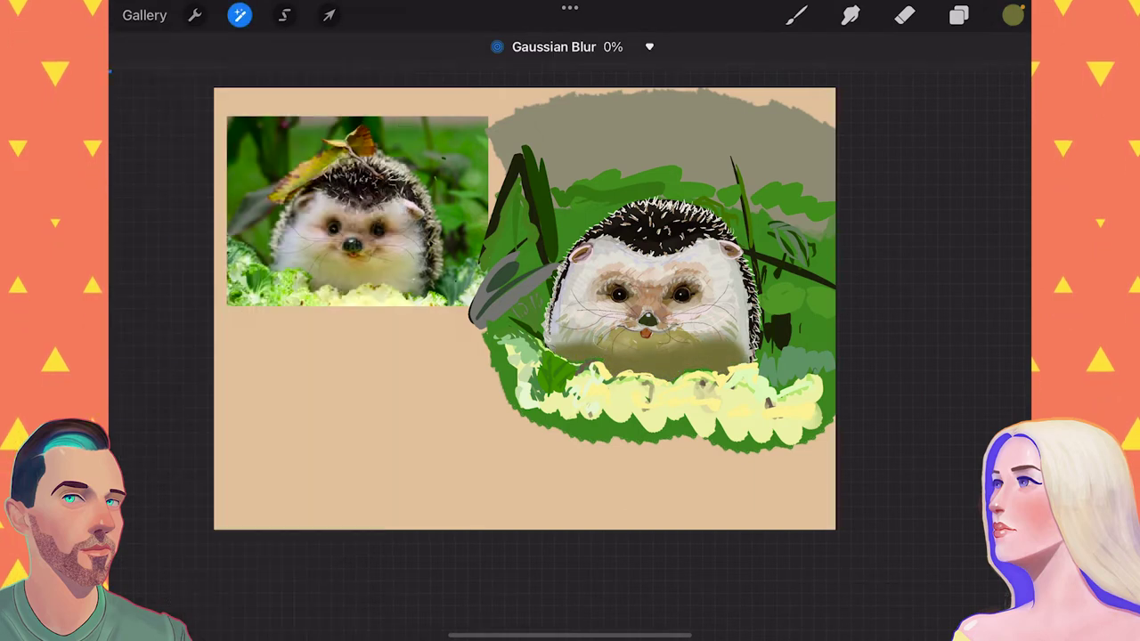
pyautogui.moveTo(535, 356); pyautogui.dragTo(623, 356)
pyautogui.click(904, 15)
# Step: Lower Layer 5's opacity to 65%
pyautogui.click(958, 15)
pyautogui.click(967, 176)
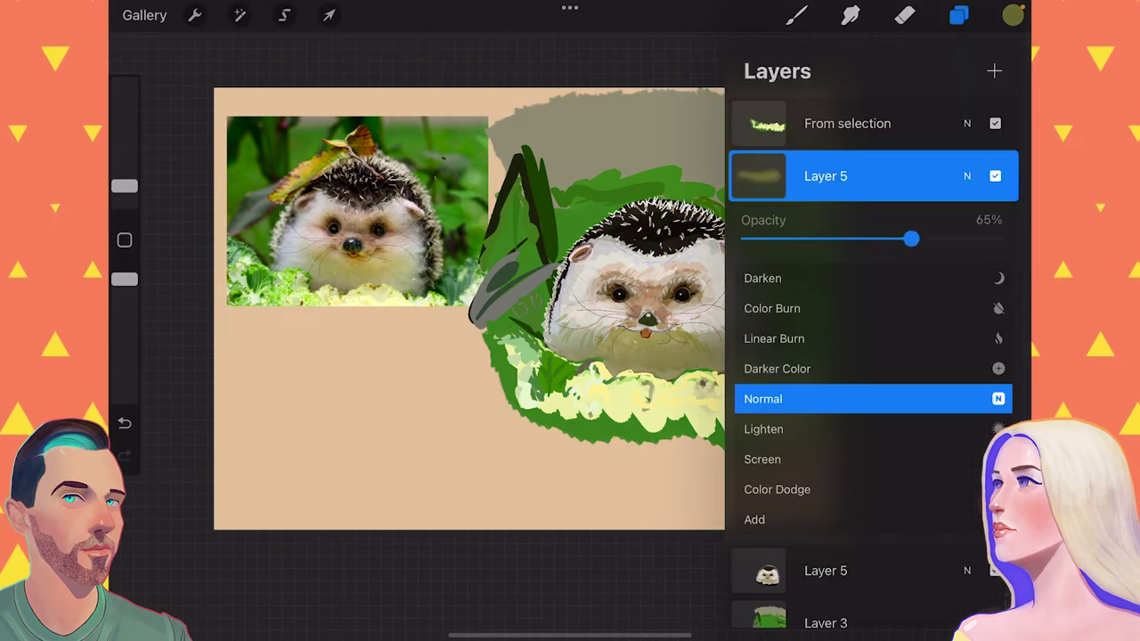
pyautogui.moveTo(908, 237); pyautogui.dragTo(878, 237)
pyautogui.click(967, 175)
# Step: Move and resize Layer 5's content with the Transform tool
pyautogui.click(329, 15)
pyautogui.click(958, 15)
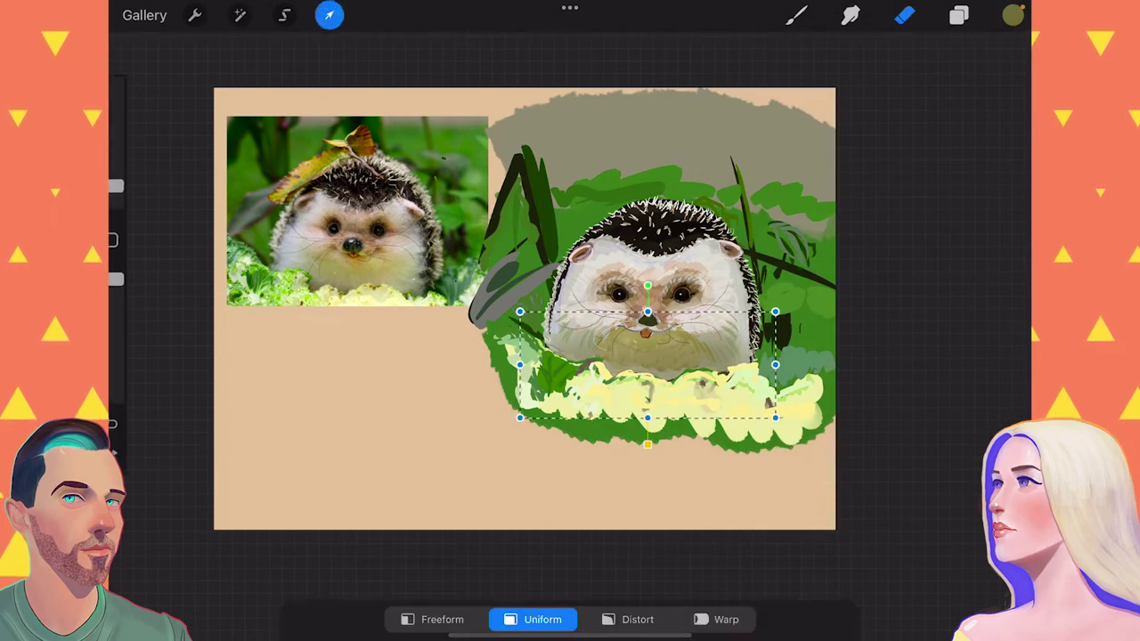
pyautogui.click(542, 613)
pyautogui.click(958, 16)
# Step: Enlarge the brush and paint dark strokes across the yellow flowers
pyautogui.click(1012, 15)
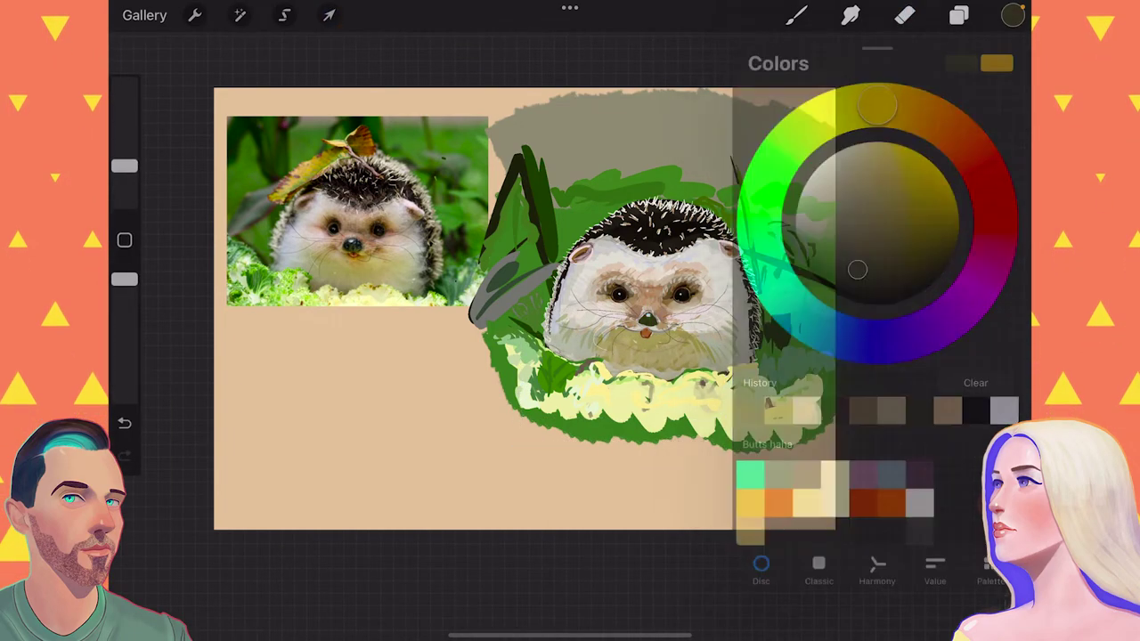
pyautogui.click(796, 15)
pyautogui.moveTo(125, 166); pyautogui.dragTo(124, 160)
pyautogui.moveTo(704, 374); pyautogui.dragTo(552, 349)
# Step: Brighten the hedgehog's forehead with an orange-tinted cream using a smaller brush
pyautogui.click(1012, 15)
pyautogui.click(834, 474)
pyautogui.moveTo(876, 105)
pyautogui.mouseDown()
pyautogui.moveTo(855, 102)
pyautogui.moveTo(941, 119)
pyautogui.mouseUp()
pyautogui.click(1013, 15)
pyautogui.moveTo(124, 161); pyautogui.dragTo(125, 166)
pyautogui.moveTo(623, 253); pyautogui.dragTo(694, 237)
pyautogui.moveTo(681, 244); pyautogui.dragTo(718, 228)
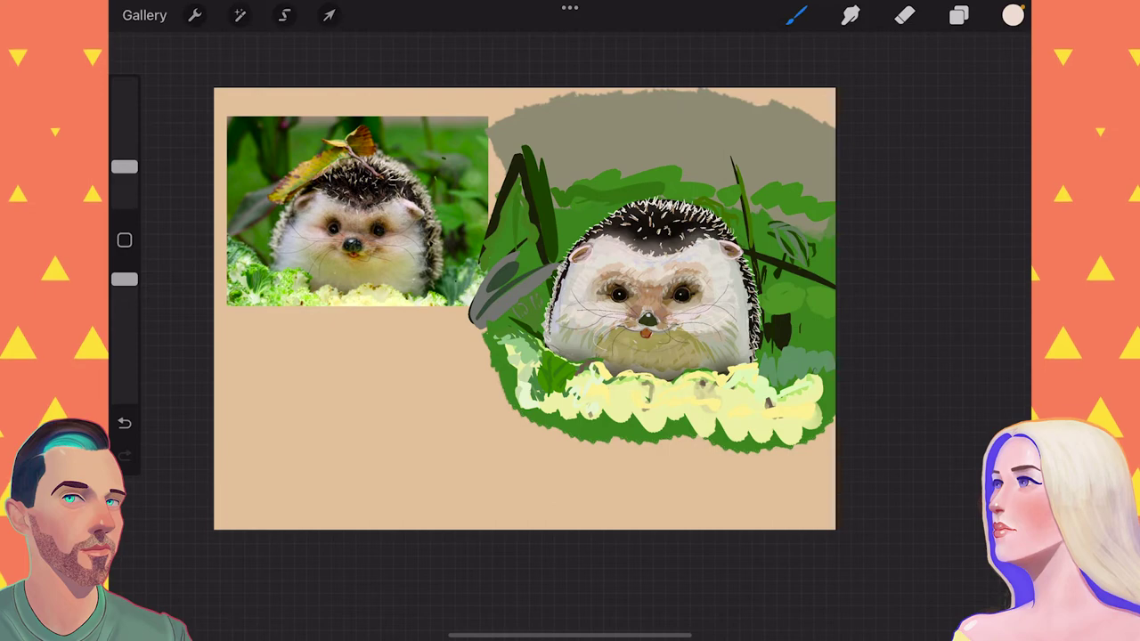
# Step: Add a new empty Layer 8 and pick a painting brush
pyautogui.click(958, 15)
pyautogui.click(967, 173)
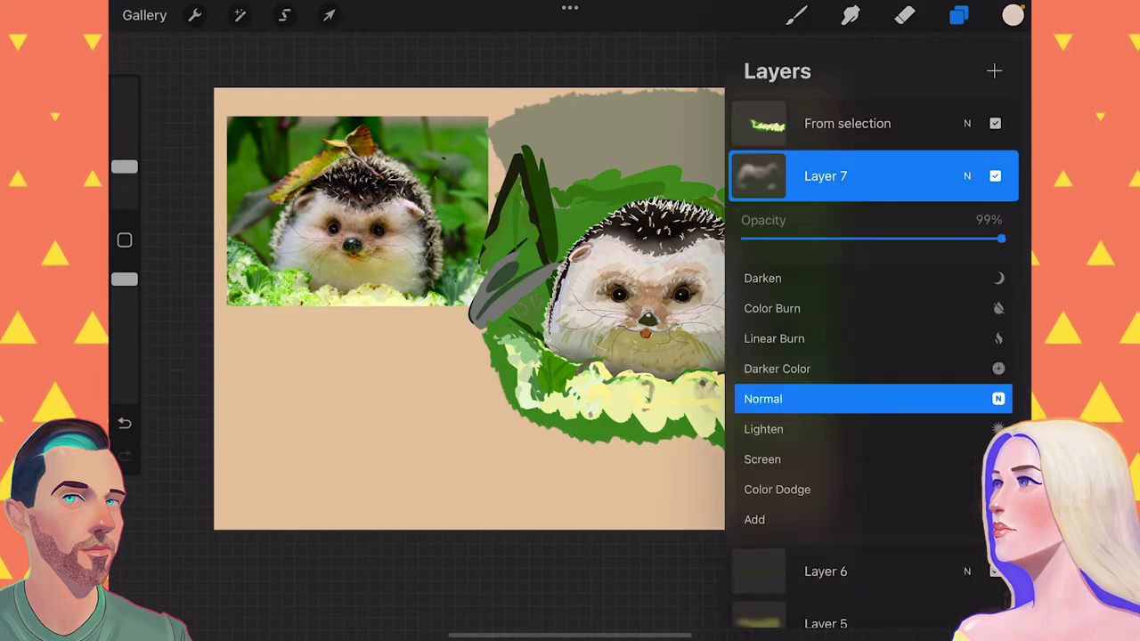
pyautogui.click(993, 71)
pyautogui.click(958, 15)
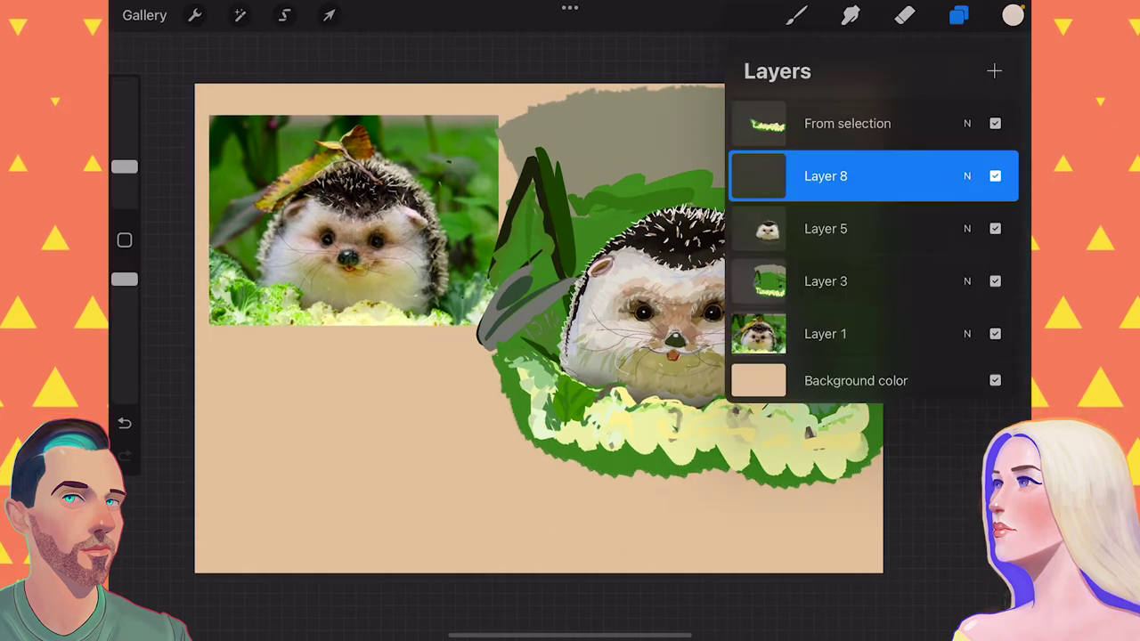
pyautogui.click(795, 15)
pyautogui.scroll(5, 676, 330)
# Step: Zoom in on the reference photo and sample its nose colour
pyautogui.scroll(-4, 676, 329)
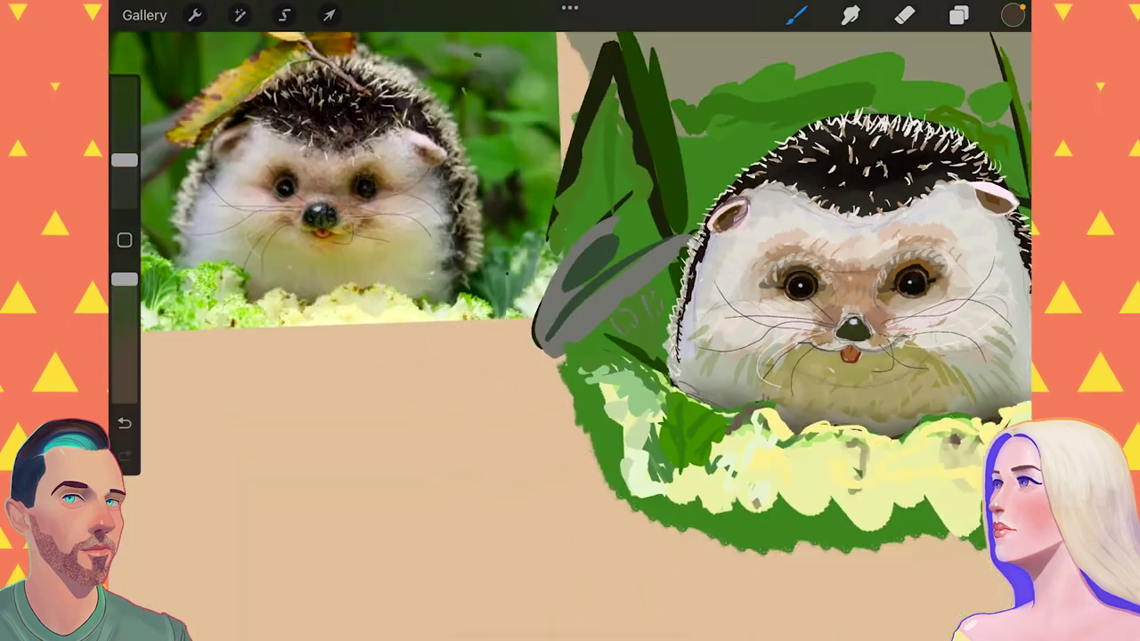
pyautogui.scroll(2, 713, 312)
pyautogui.scroll(1, 713, 311)
pyautogui.scroll(2, 926, 378)
pyautogui.scroll(1, 926, 378)
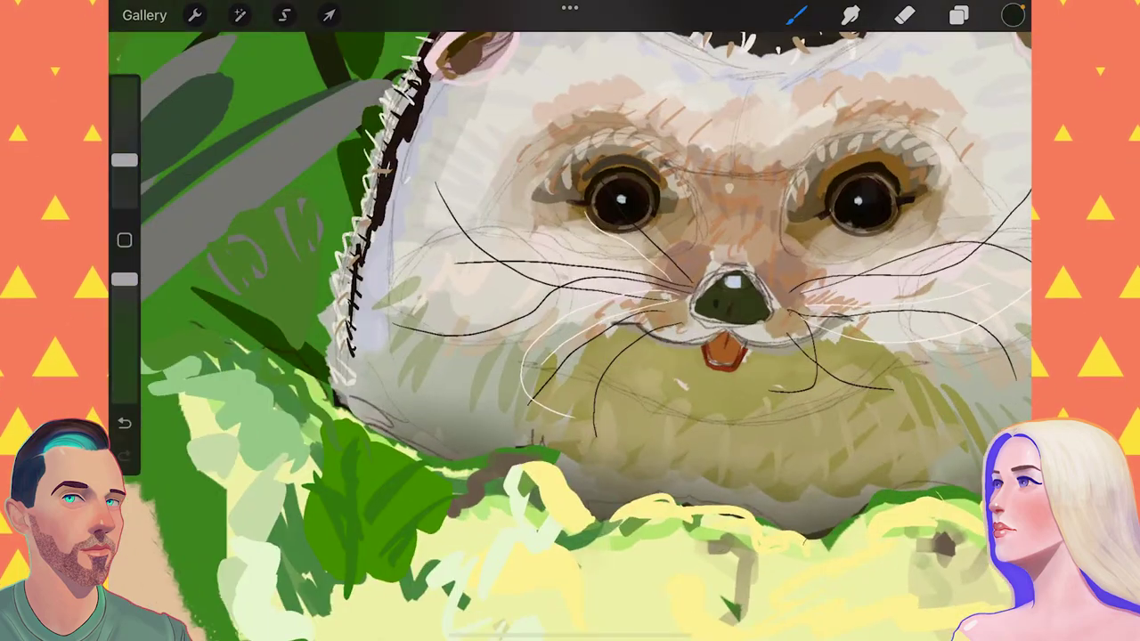
pyautogui.scroll(-3, 570, 320)
pyautogui.click(221, 169)
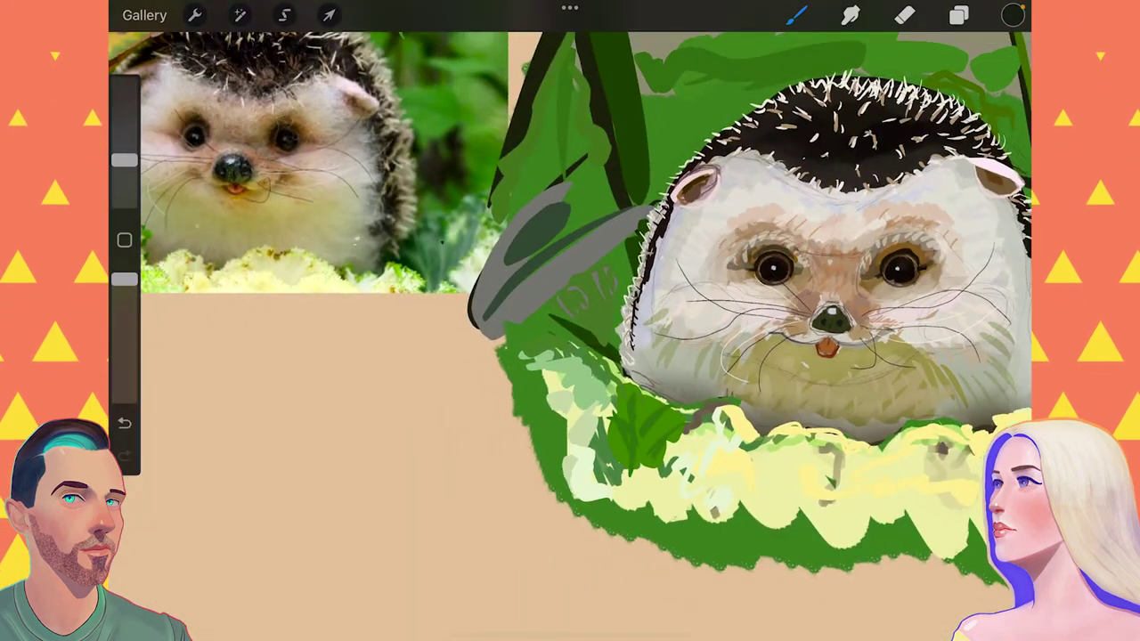
# Step: Inspect the face, then bring up Layer 8's opacity and blend options
pyautogui.scroll(5, 828, 303)
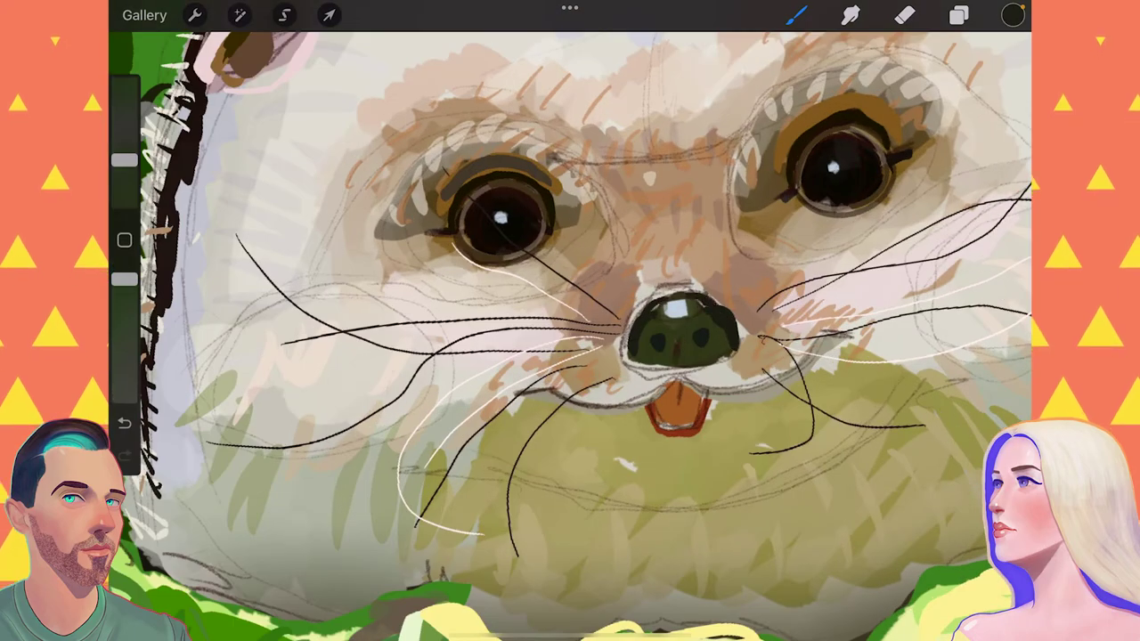
pyautogui.scroll(-5, 570, 320)
pyautogui.scroll(5, 570, 320)
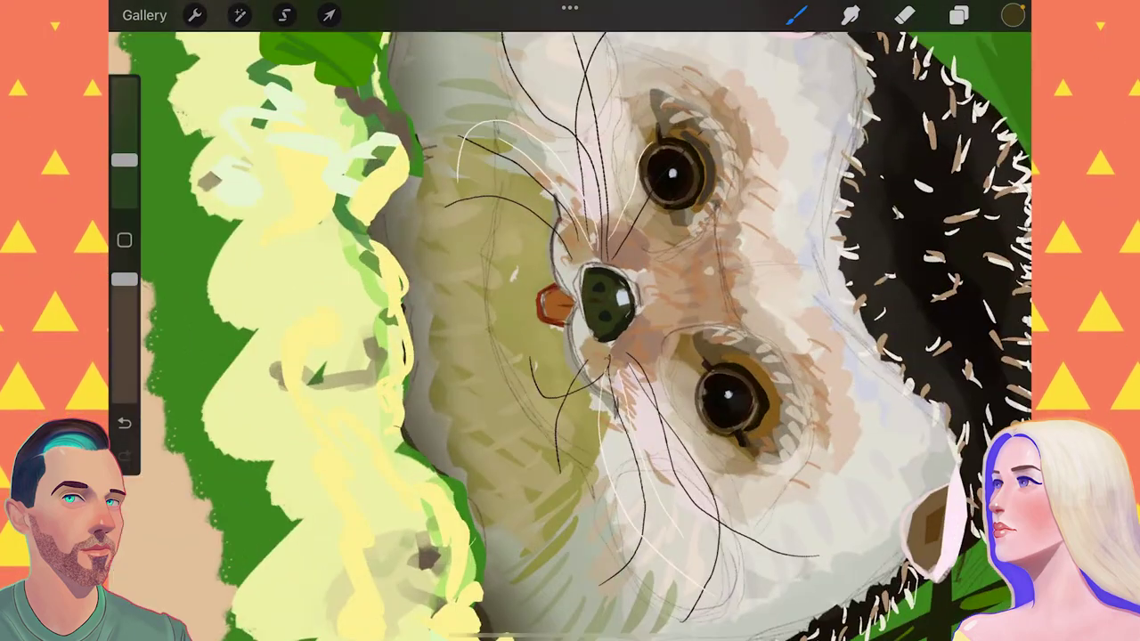
pyautogui.scroll(-5, 570, 320)
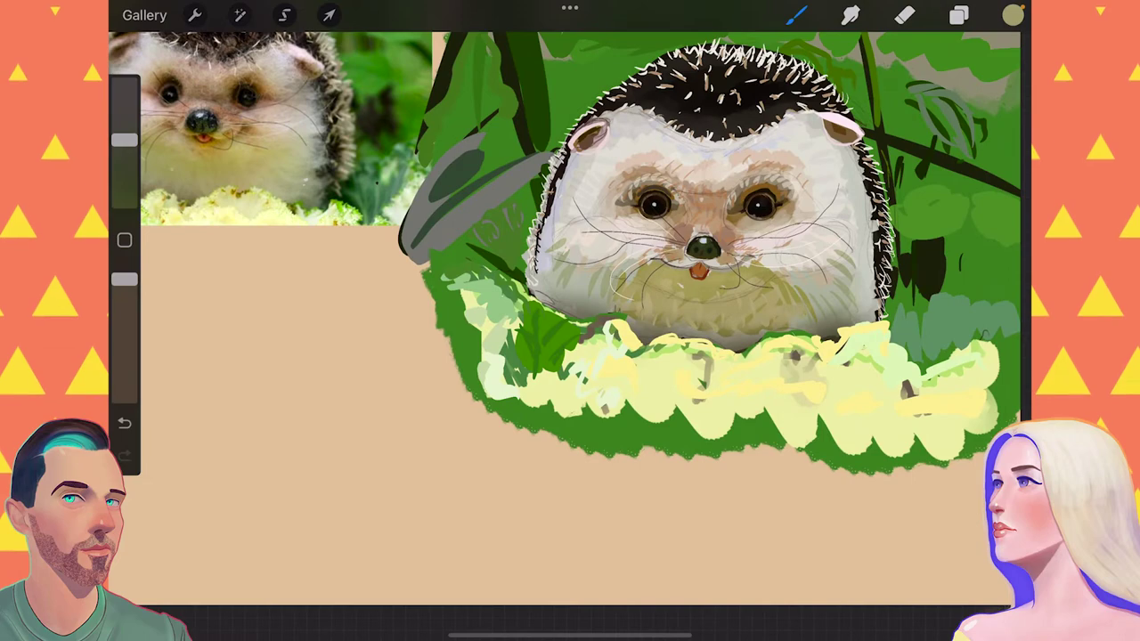
pyautogui.scroll(-2, 570, 320)
pyautogui.scroll(3, 570, 320)
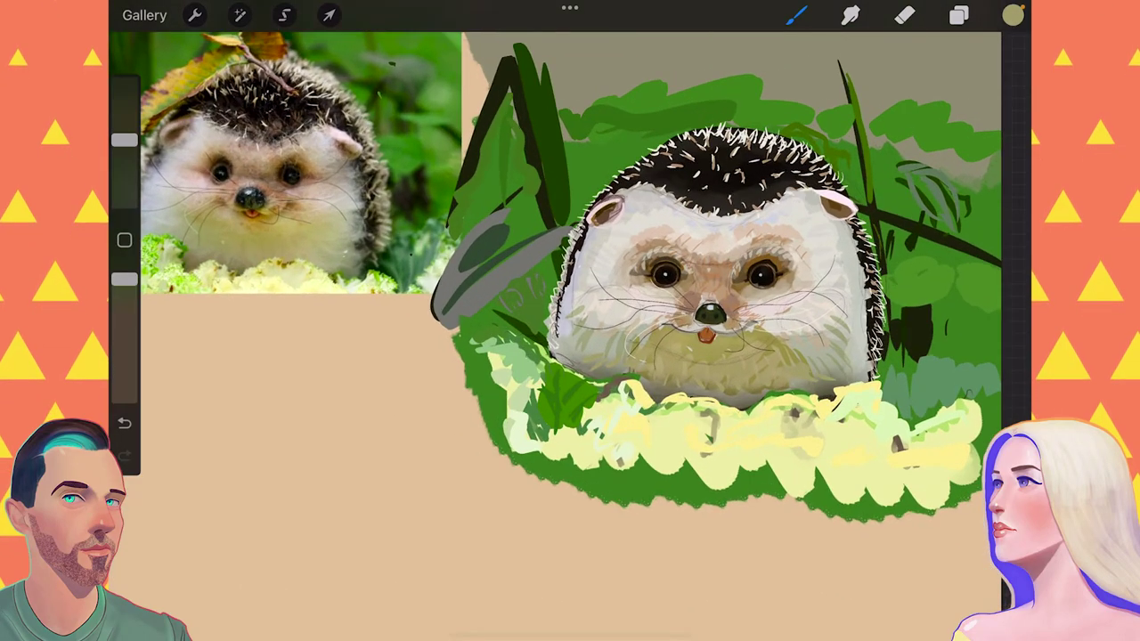
pyautogui.click(958, 15)
pyautogui.click(966, 176)
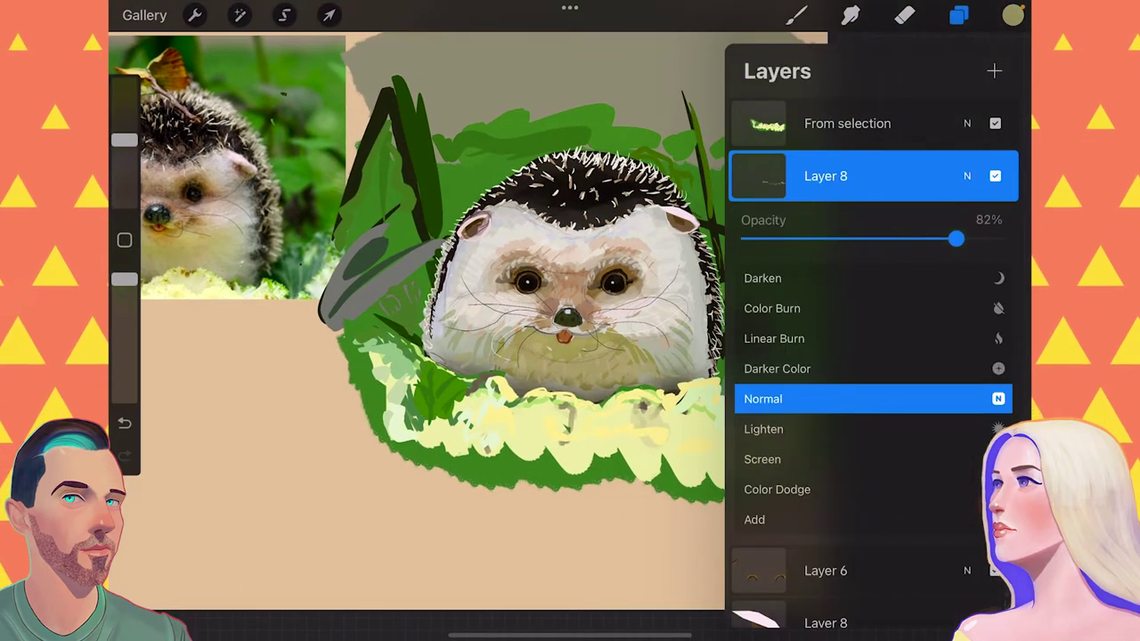
# Step: Merge Layer 8 into Layer 5 and paint red blush above the left eye
pyautogui.click(966, 176)
pyautogui.moveTo(873, 175)
pyautogui.mouseDown()
pyautogui.moveTo(872, 333)
pyautogui.moveTo(873, 227)
pyautogui.mouseUp()
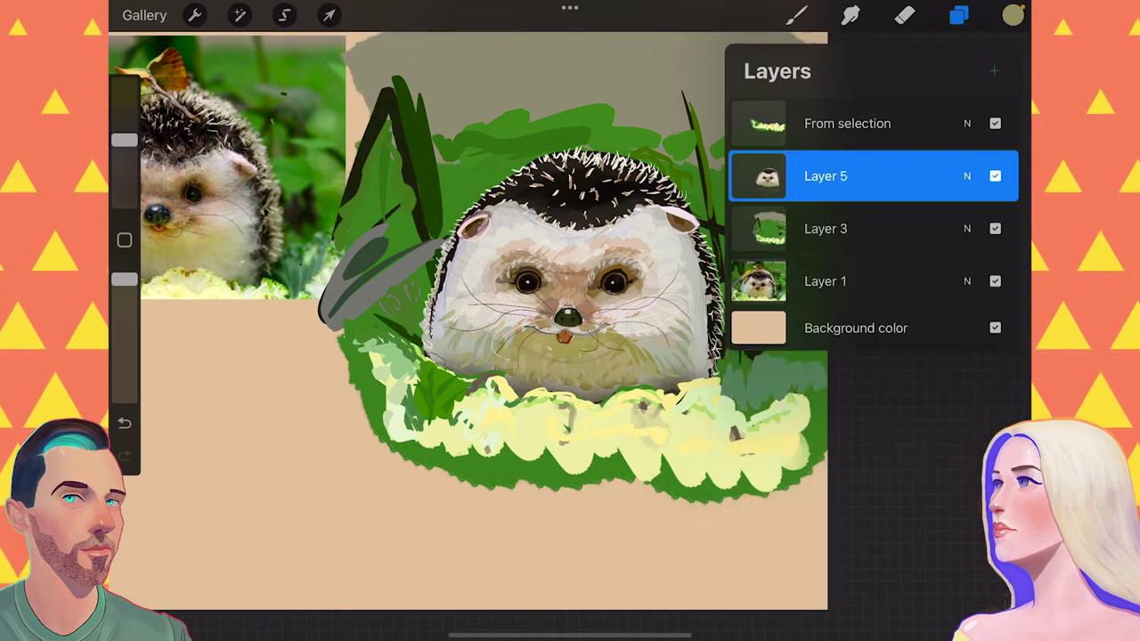
pyautogui.click(797, 15)
pyautogui.click(797, 16)
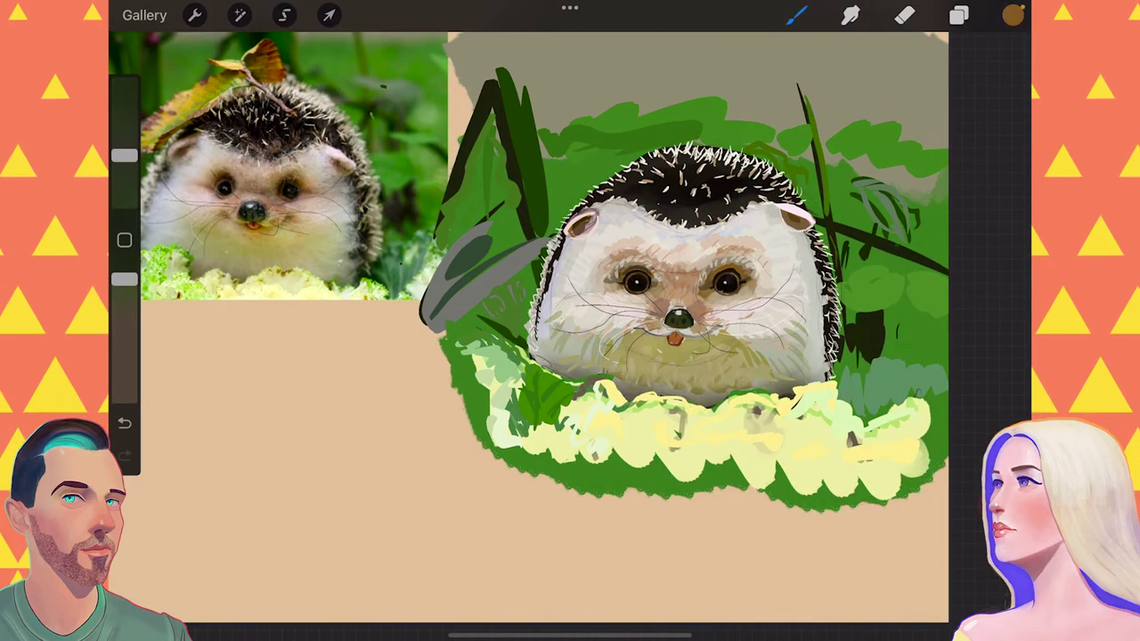
pyautogui.click(1012, 15)
pyautogui.click(991, 194)
pyautogui.click(1013, 15)
pyautogui.click(124, 156)
pyautogui.moveTo(663, 278); pyautogui.dragTo(693, 267)
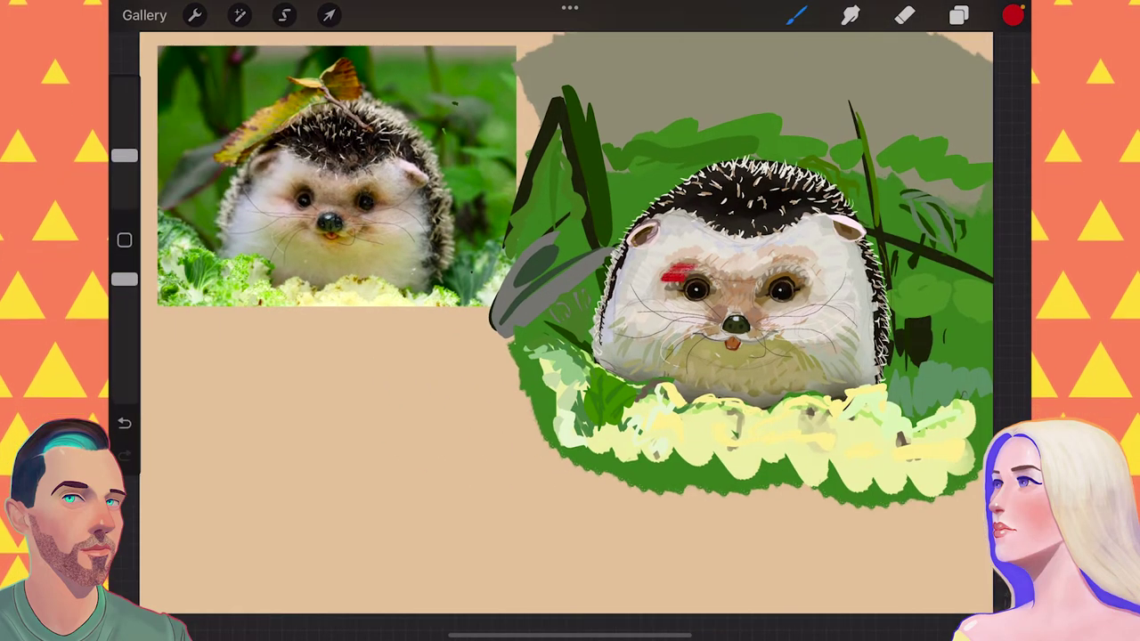
# Step: Dab orange and orange-tan blush on the hedgehog's right cheek with a tiny brush
pyautogui.click(783, 292)
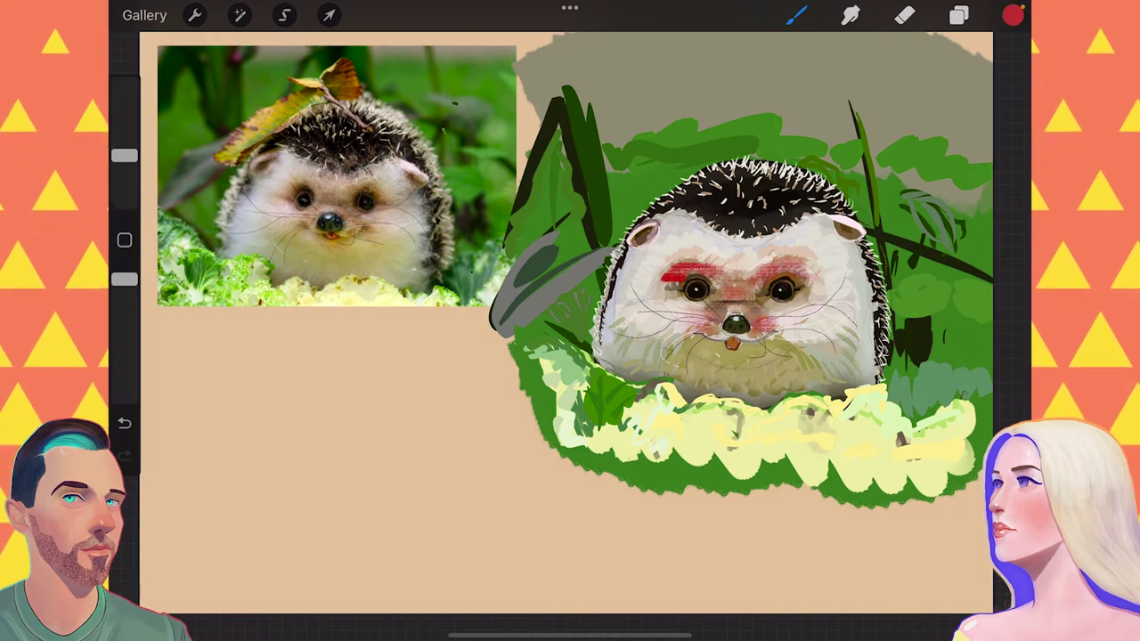
pyautogui.click(1012, 15)
pyautogui.click(1012, 16)
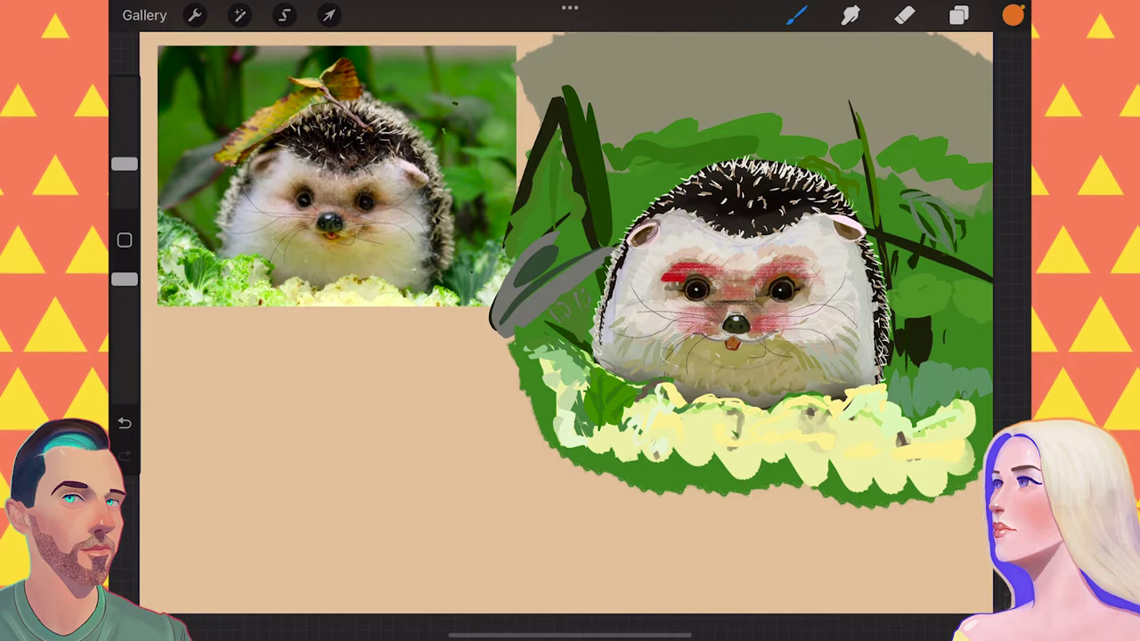
pyautogui.moveTo(779, 336); pyautogui.dragTo(794, 329)
pyautogui.click(1013, 15)
pyautogui.click(1012, 15)
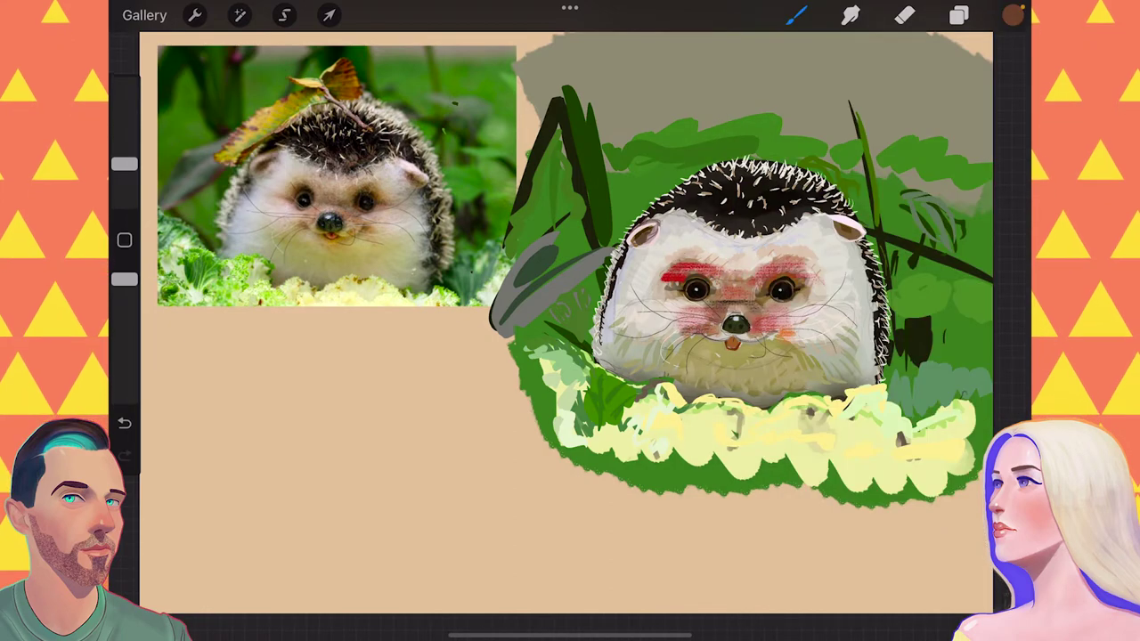
pyautogui.click(1012, 15)
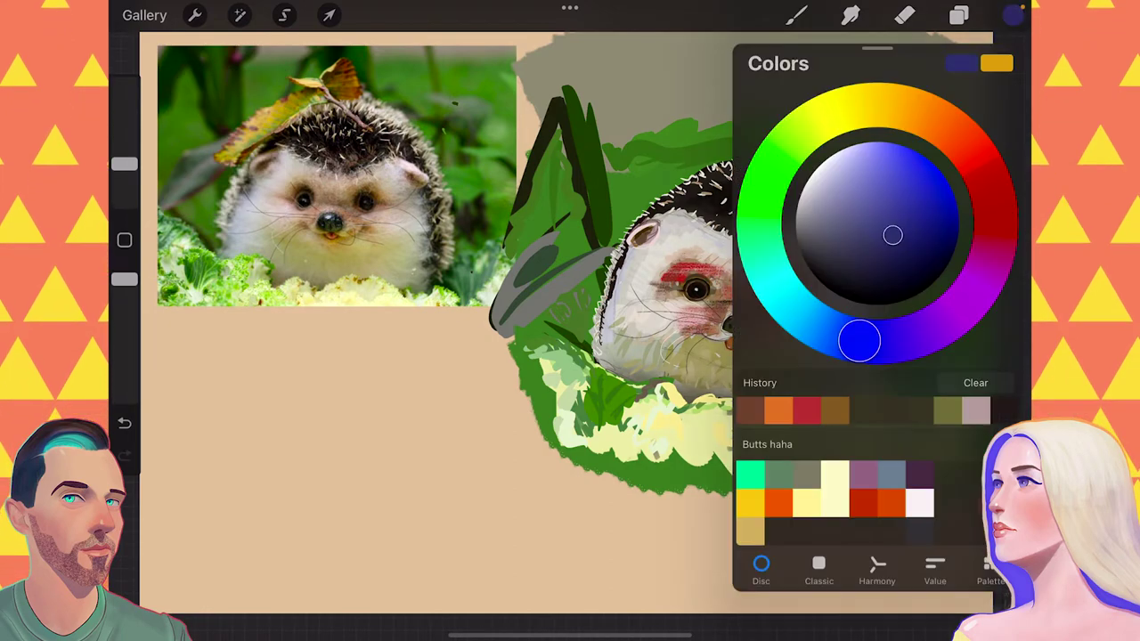
pyautogui.click(873, 252)
pyautogui.click(1013, 15)
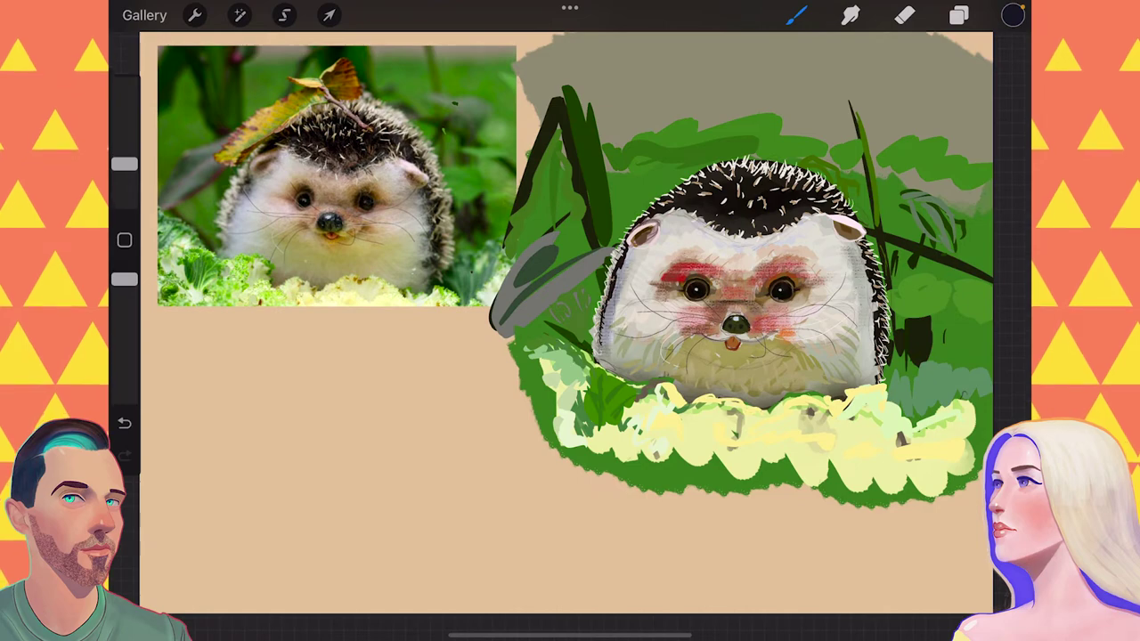
pyautogui.click(1012, 15)
pyautogui.click(873, 267)
pyautogui.click(1013, 15)
pyautogui.moveTo(124, 164); pyautogui.dragTo(125, 169)
pyautogui.moveTo(711, 221); pyautogui.dragTo(739, 218)
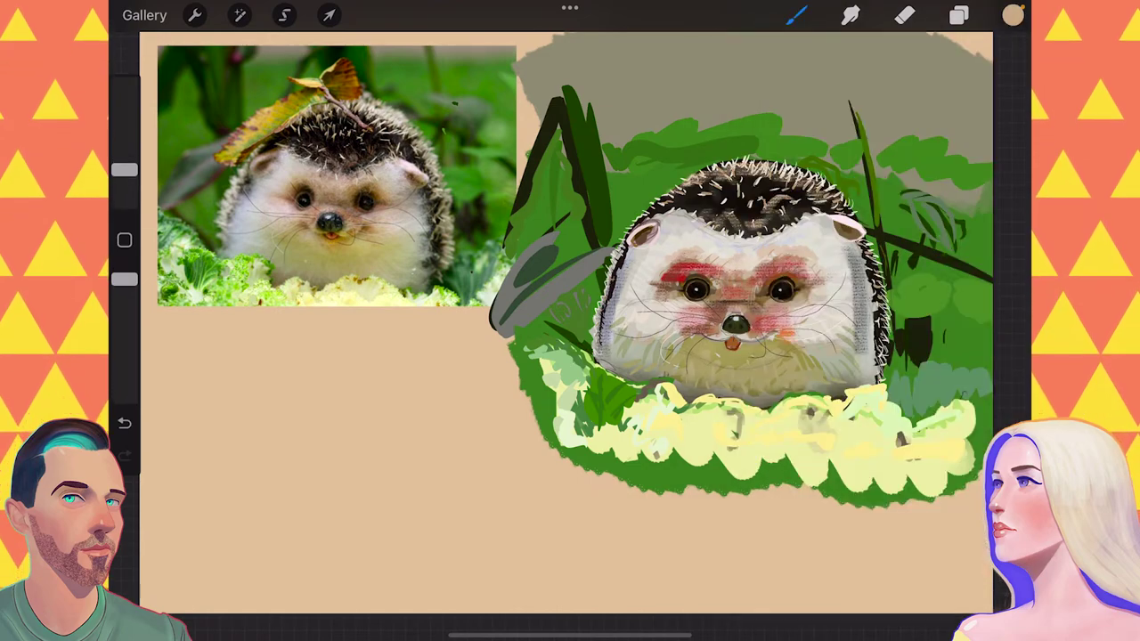
# Step: Lower Layer 5's opacity to soften the blush
pyautogui.click(959, 15)
pyautogui.click(967, 176)
pyautogui.moveTo(942, 234); pyautogui.dragTo(757, 234)
pyautogui.click(967, 175)
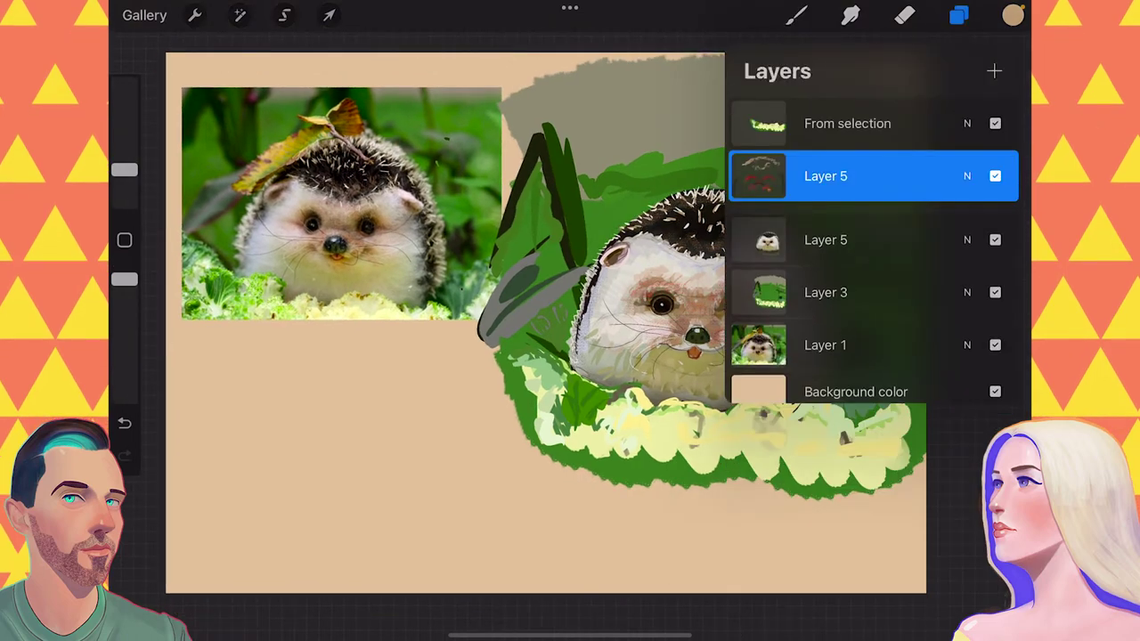
# Step: Cycle the colour through black and white to light off-white, flip the canvas, and start Liquify
pyautogui.click(795, 15)
pyautogui.click(1013, 16)
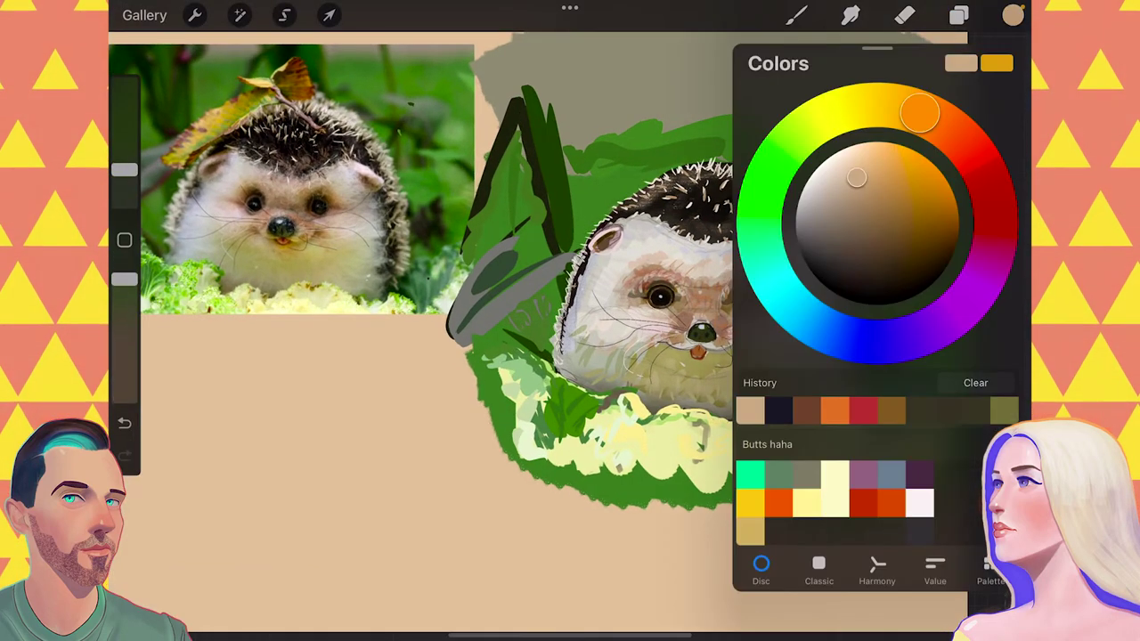
pyautogui.click(868, 285)
pyautogui.click(1012, 15)
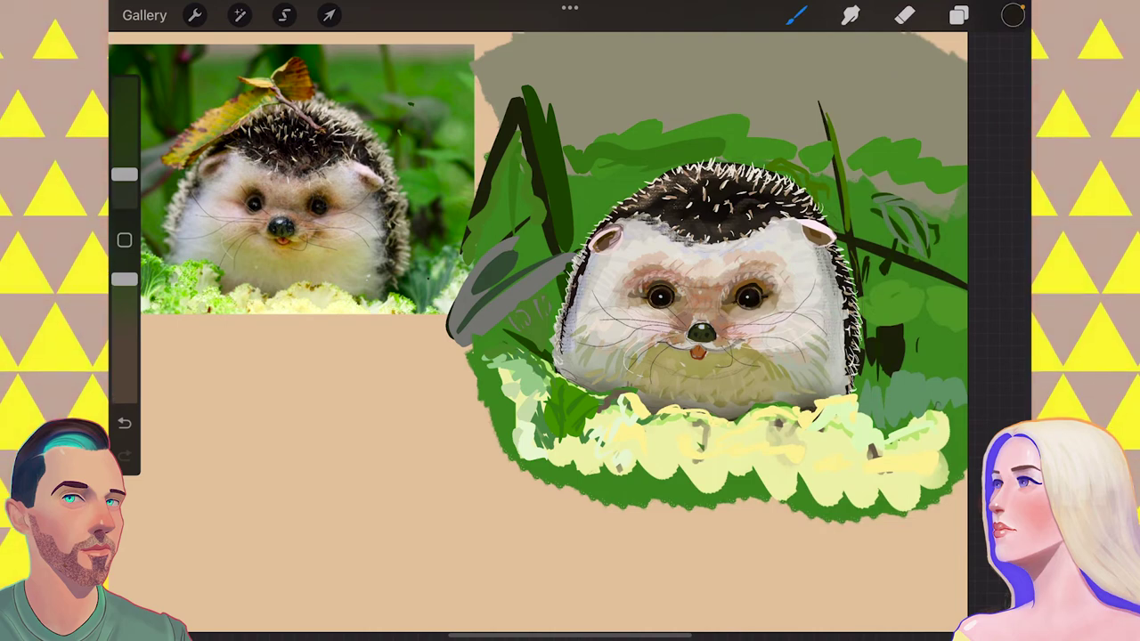
pyautogui.click(1012, 15)
pyautogui.click(873, 178)
pyautogui.click(1012, 15)
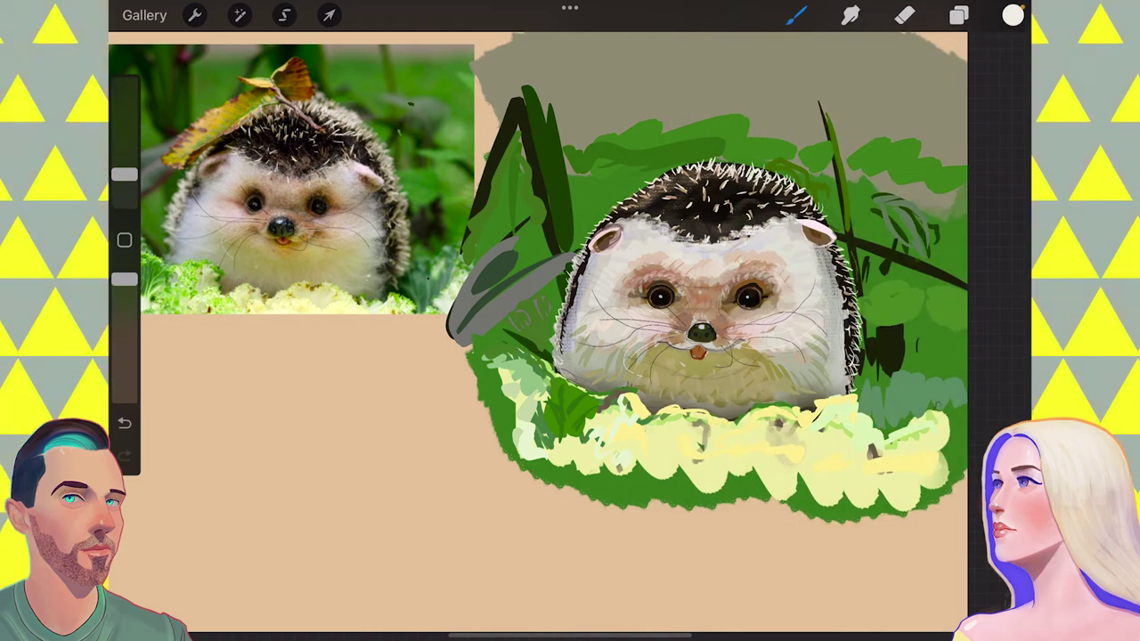
pyautogui.click(1012, 15)
pyautogui.click(876, 182)
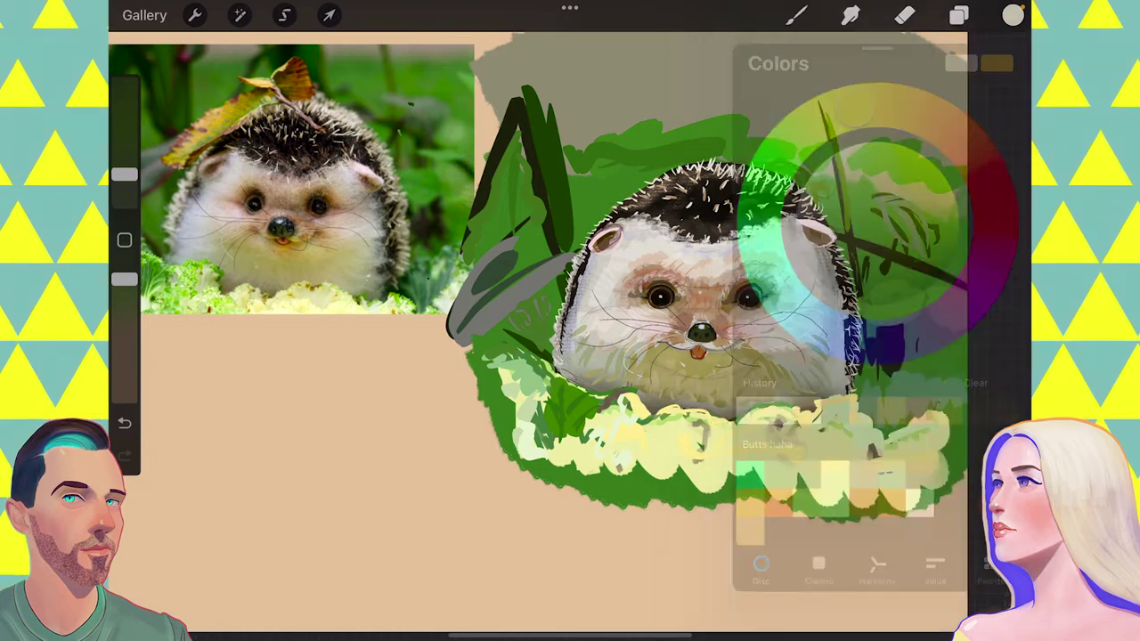
pyautogui.click(1012, 15)
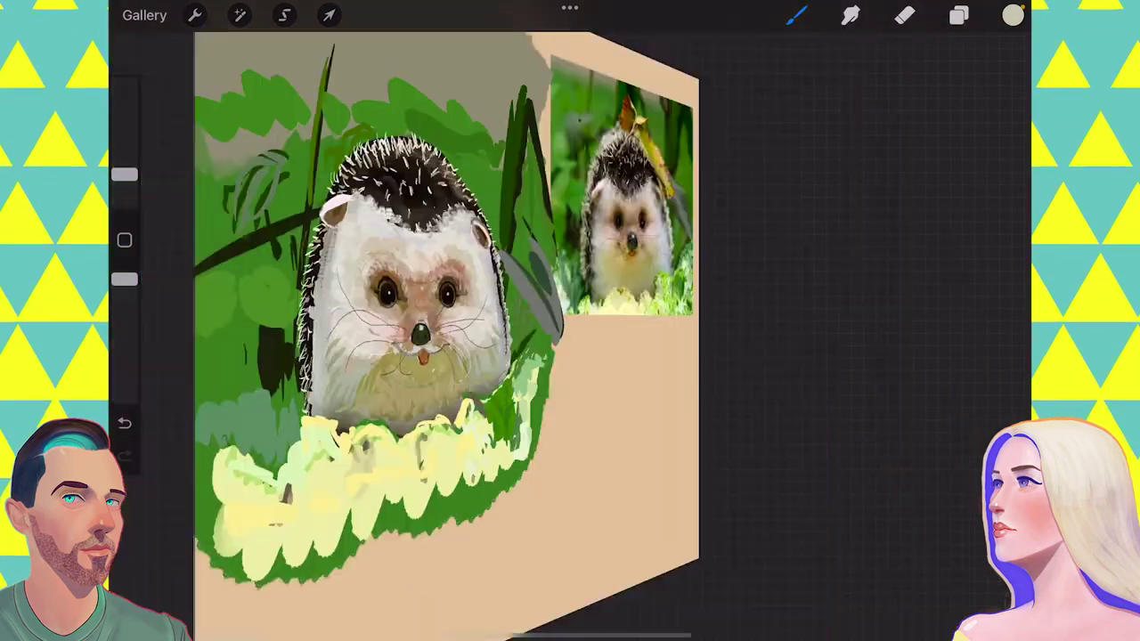
pyautogui.click(959, 16)
pyautogui.click(240, 15)
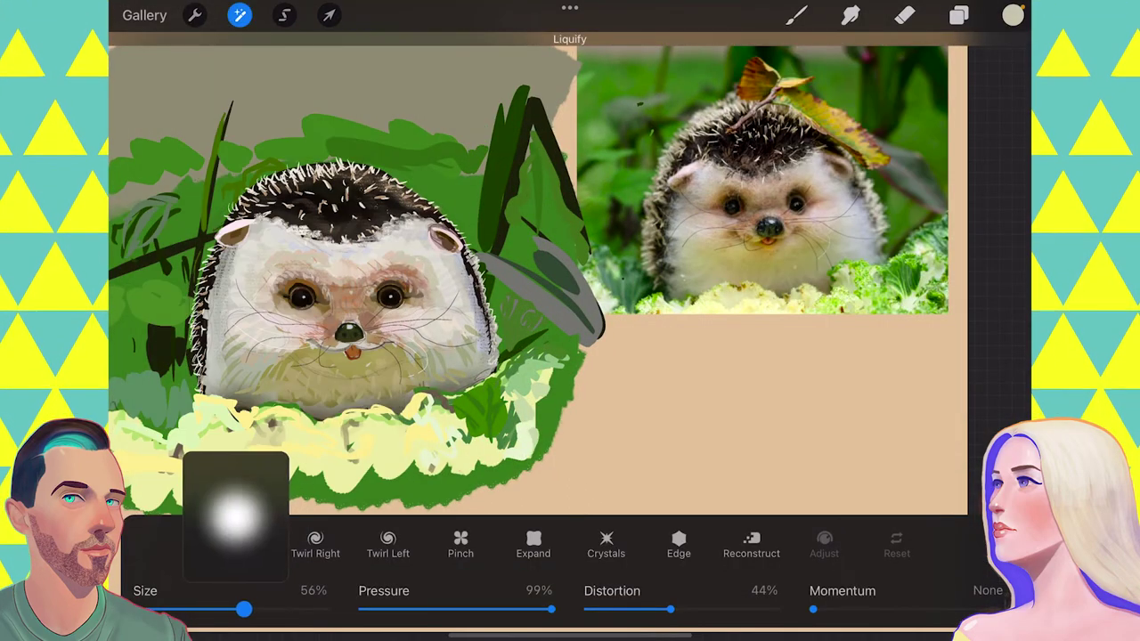
# Step: Nudge the face and Expand the eyes slightly with a smaller Liquify brush, then resume painting
pyautogui.moveTo(357, 347); pyautogui.dragTo(392, 294)
pyautogui.moveTo(244, 609); pyautogui.dragTo(215, 609)
pyautogui.click(533, 543)
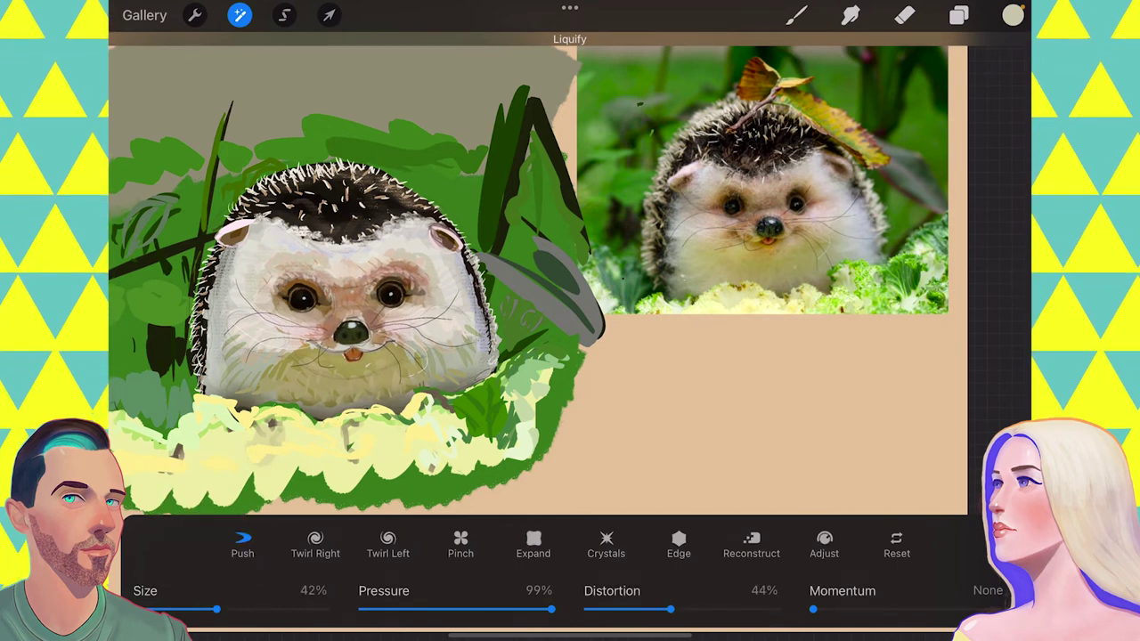
pyautogui.click(958, 16)
pyautogui.click(796, 15)
pyautogui.click(1012, 15)
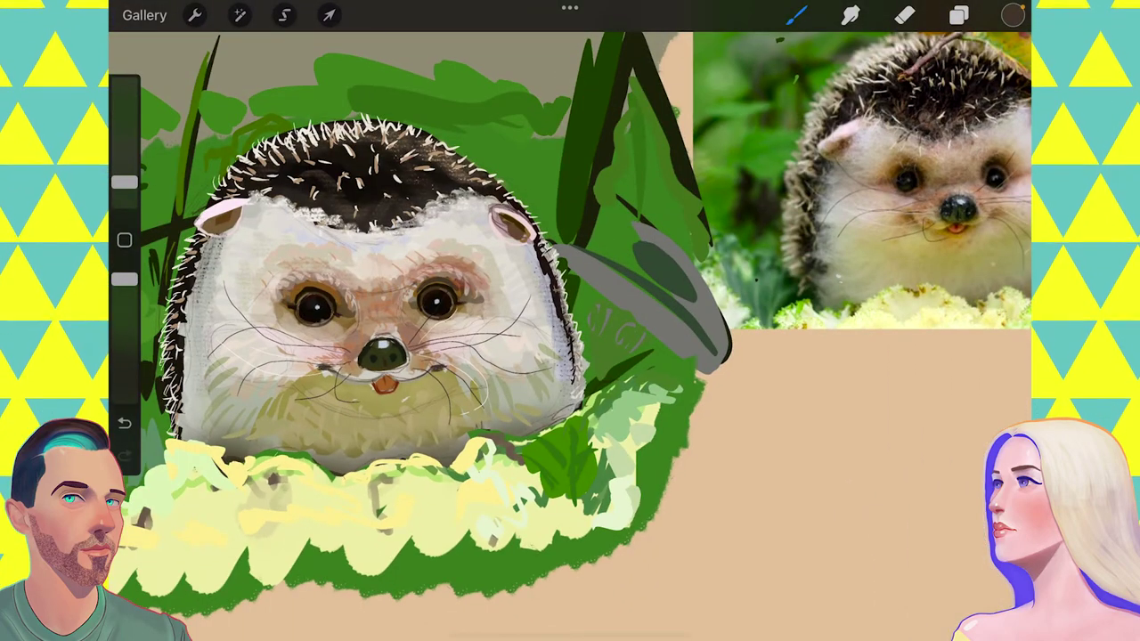
# Step: Rotate the view around the nose and undo the red tongue stroke
pyautogui.scroll(5, 569, 321)
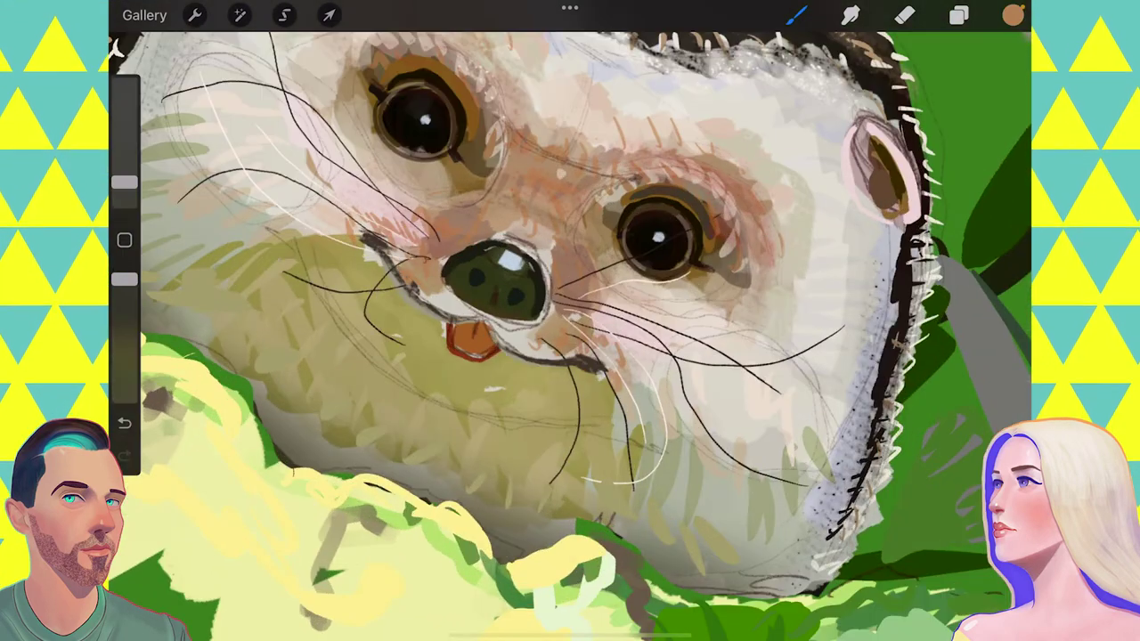
pyautogui.moveTo(587, 240); pyautogui.dragTo(674, 218)
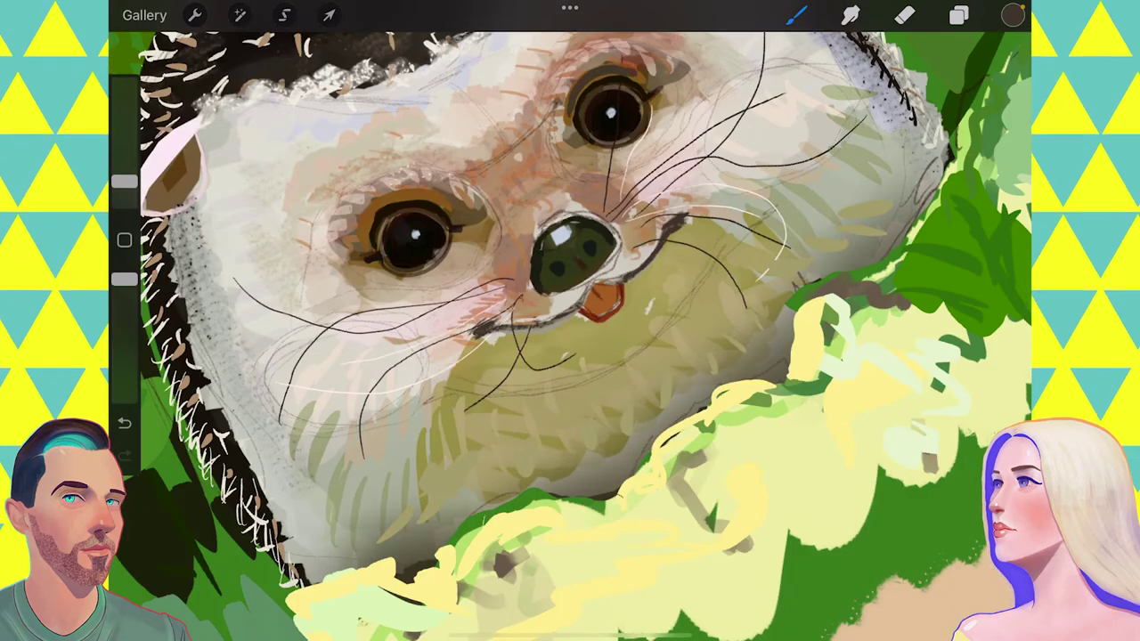
pyautogui.click(1012, 15)
pyautogui.scroll(3, 569, 321)
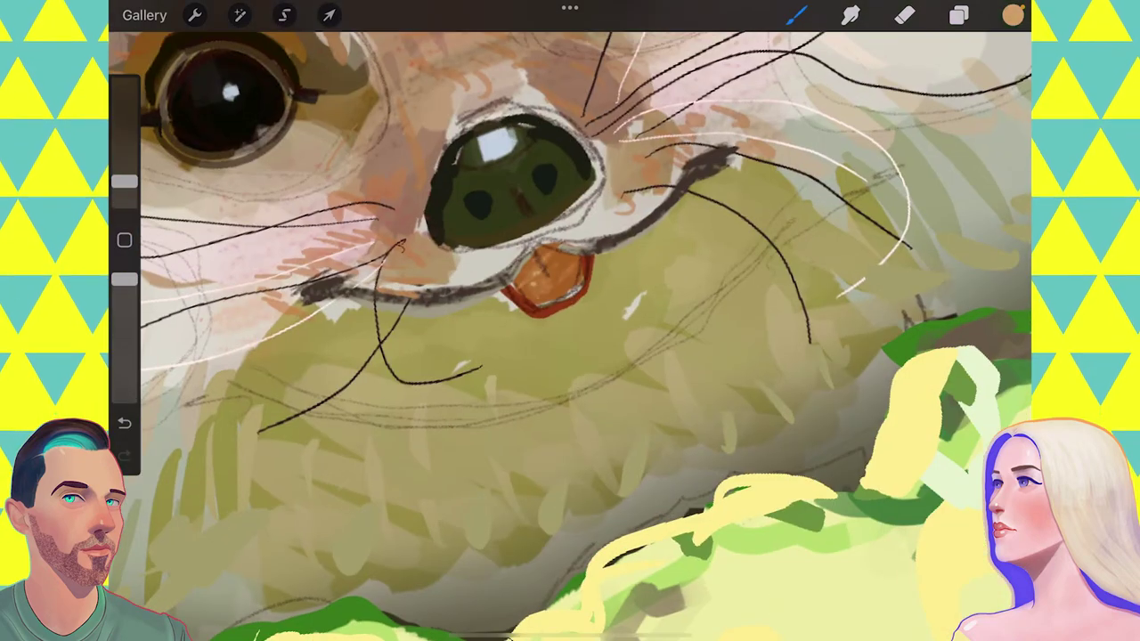
pyautogui.scroll(-5, 570, 321)
pyautogui.click(1013, 15)
pyautogui.click(979, 161)
pyautogui.scroll(5, 570, 321)
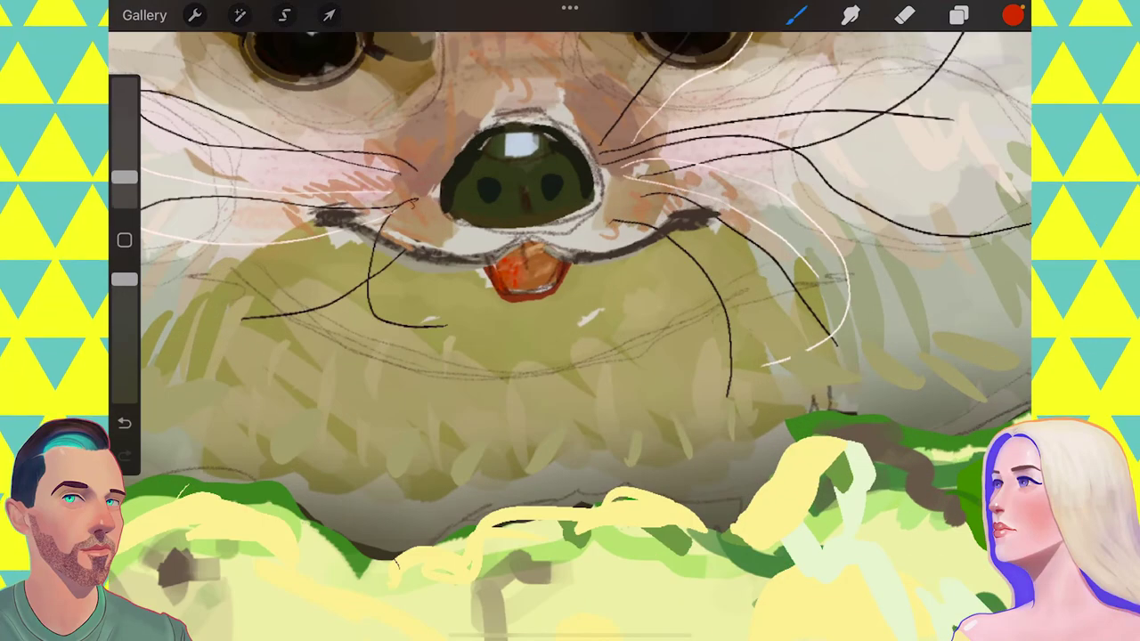
pyautogui.hotkey('ctrl', 'z')
# Step: Choose a darker red for the tongue and sample dark brown from the eye for the outline
pyautogui.scroll(-5, 569, 321)
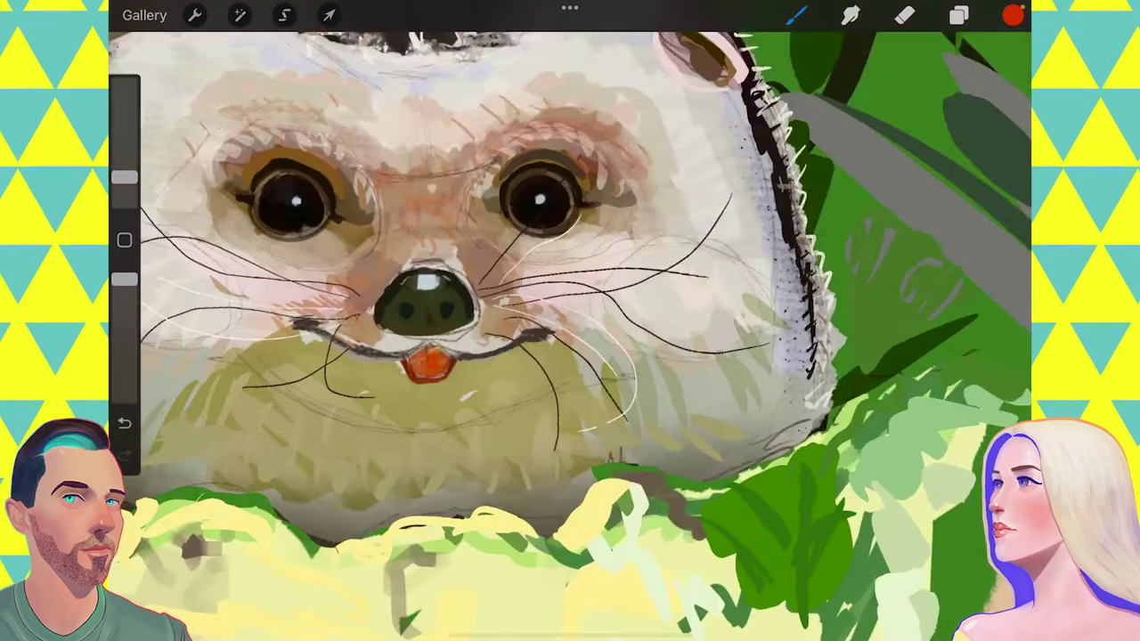
pyautogui.scroll(3, 570, 321)
pyautogui.click(1012, 15)
pyautogui.click(944, 178)
pyautogui.scroll(3, 569, 320)
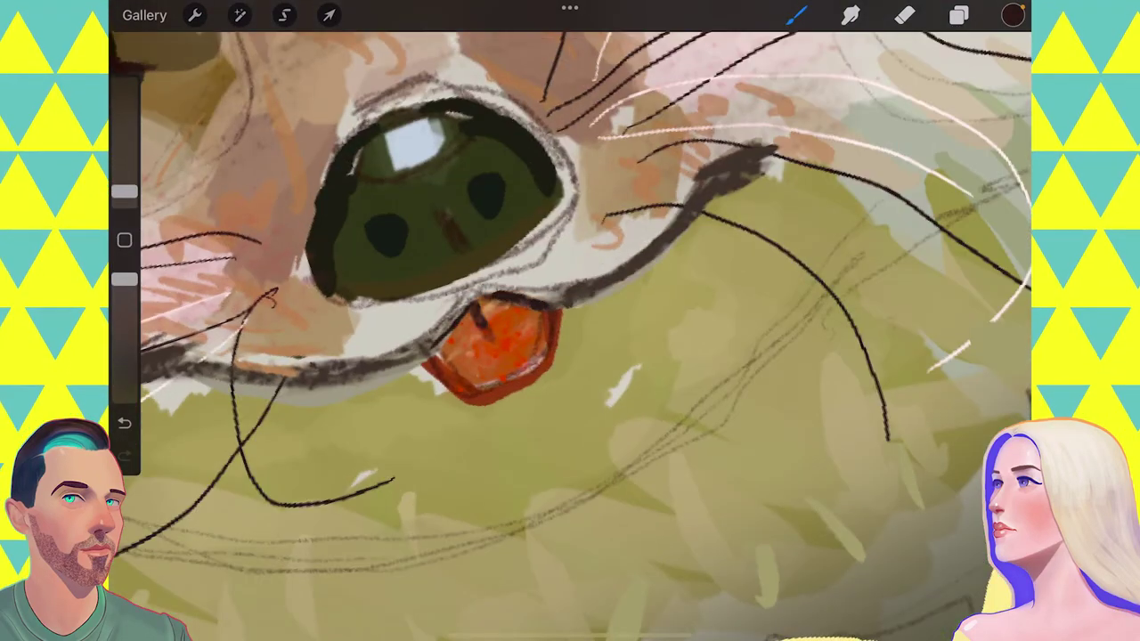
pyautogui.scroll(-5, 570, 321)
pyautogui.scroll(3, 570, 321)
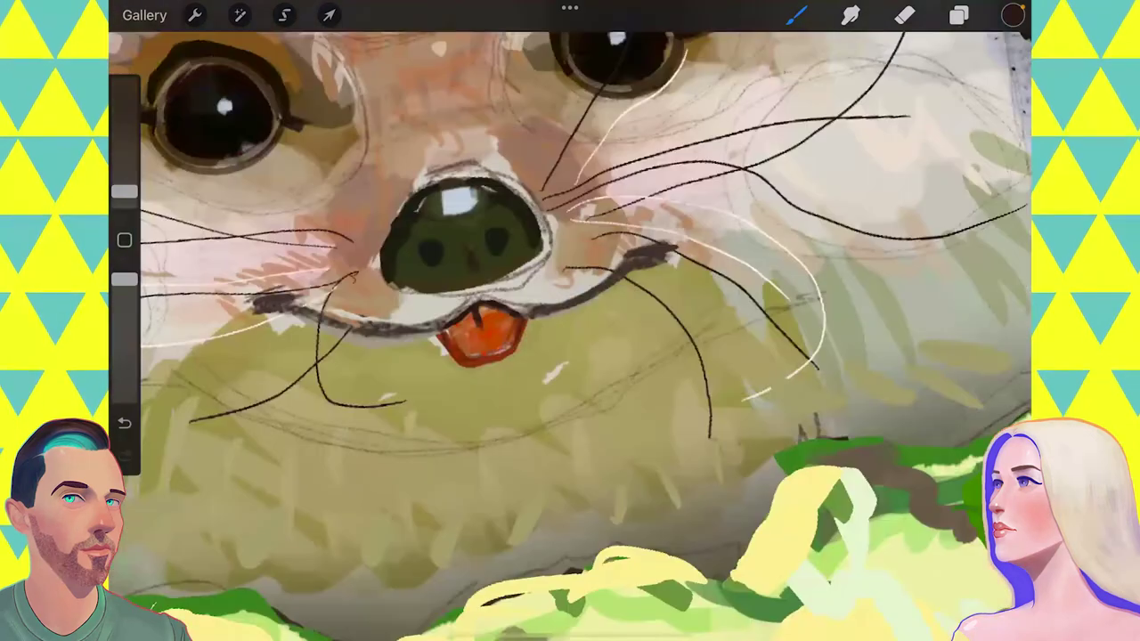
pyautogui.click(218, 142)
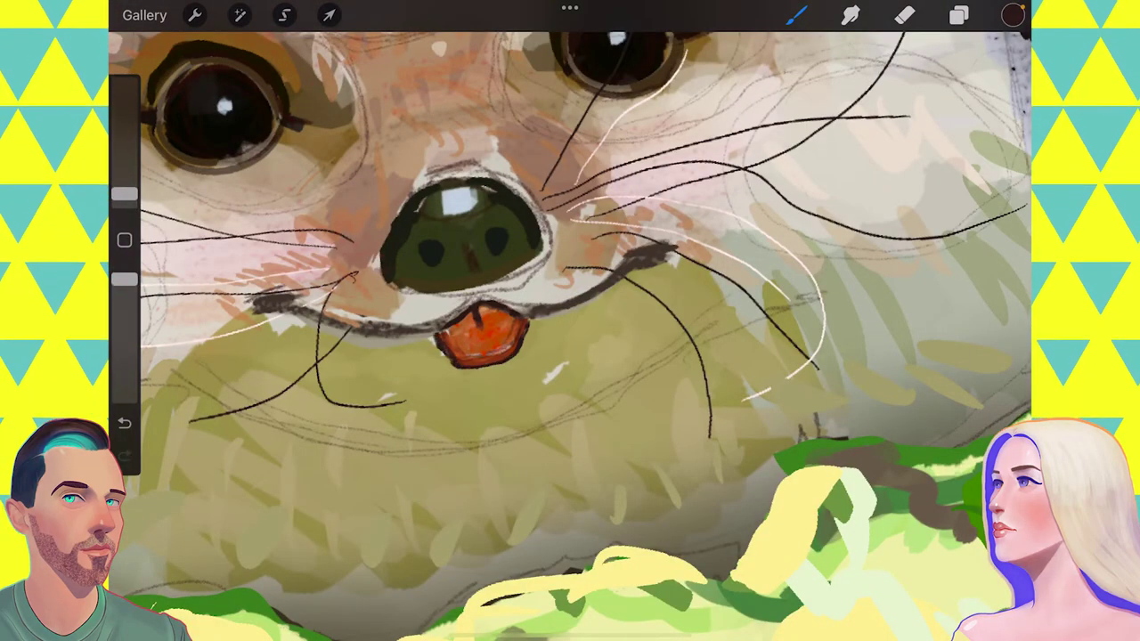
pyautogui.scroll(-5, 570, 320)
pyautogui.click(473, 297)
# Step: Multi-select Layer 5, Layer 3 and the From selection layer
pyautogui.click(958, 15)
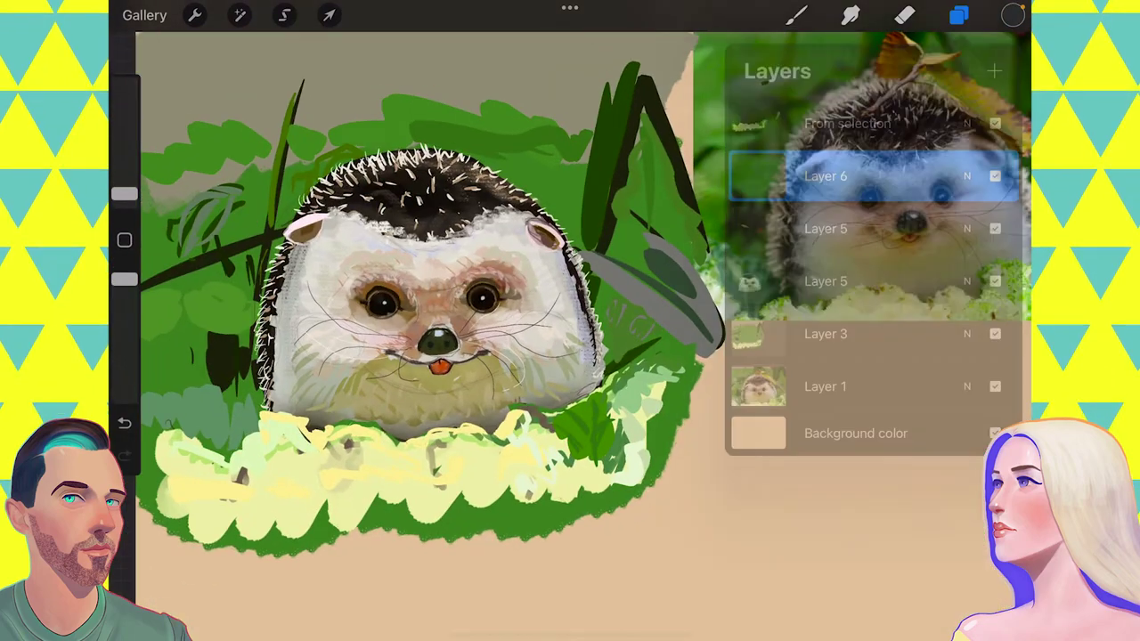
pyautogui.scroll(5, 570, 321)
pyautogui.scroll(2, 499, 356)
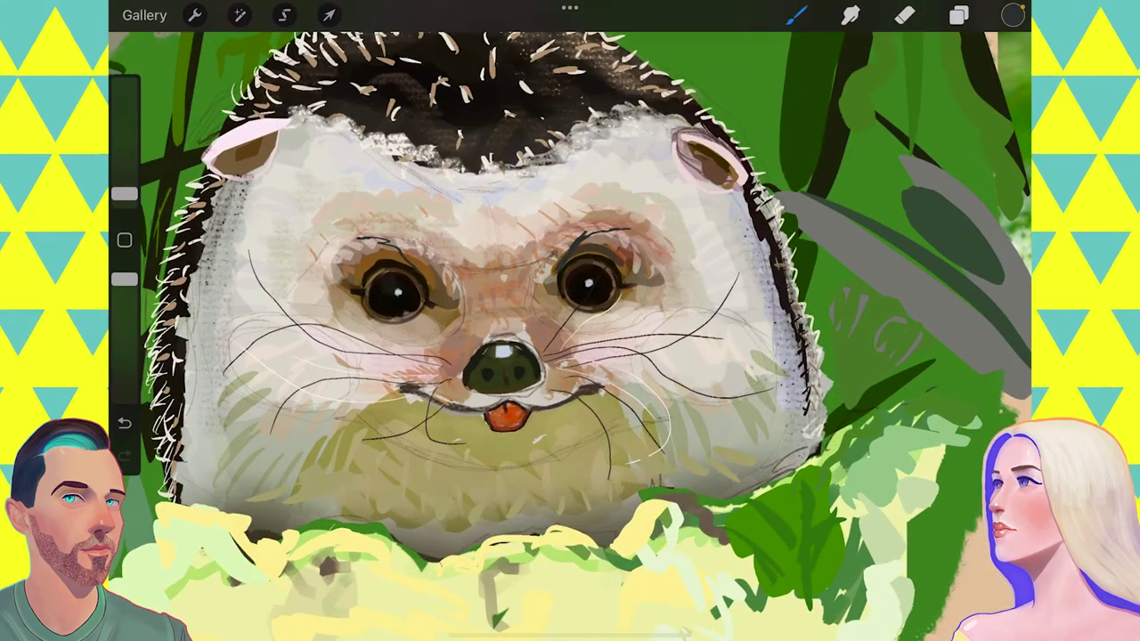
pyautogui.scroll(-5, 570, 320)
pyautogui.click(958, 15)
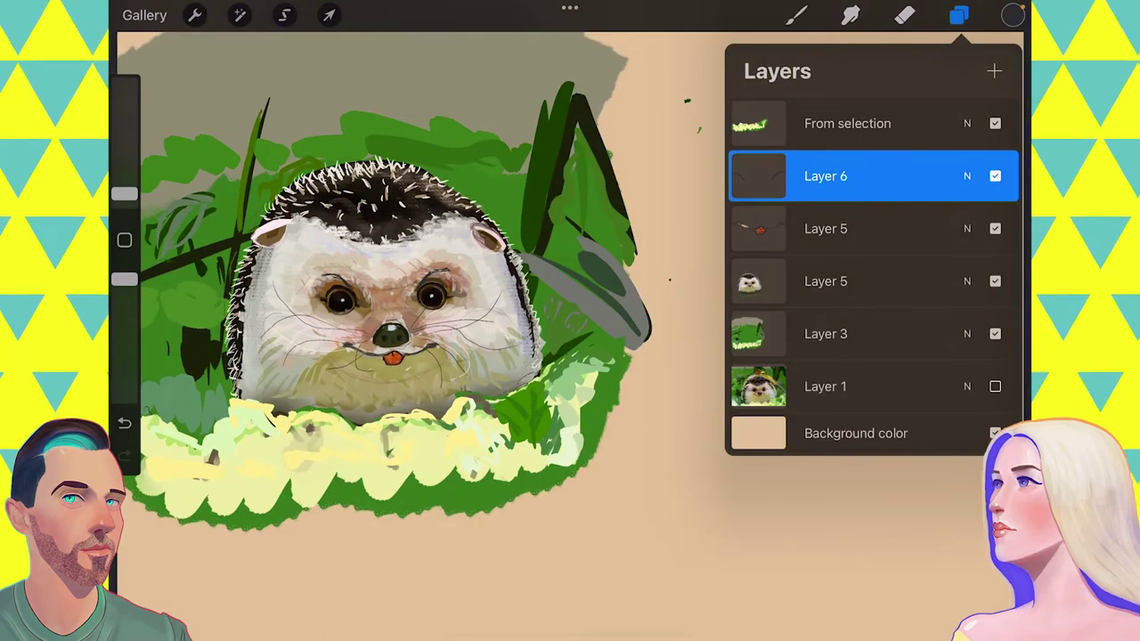
pyautogui.scroll(-2, 570, 321)
pyautogui.moveTo(802, 228); pyautogui.dragTo(872, 228)
pyautogui.moveTo(802, 281); pyautogui.dragTo(873, 280)
pyautogui.moveTo(802, 333); pyautogui.dragTo(873, 333)
# Step: Scale the selected artwork up uniformly to fill more of the canvas
pyautogui.click(328, 15)
pyautogui.moveTo(917, 490); pyautogui.dragTo(987, 540)
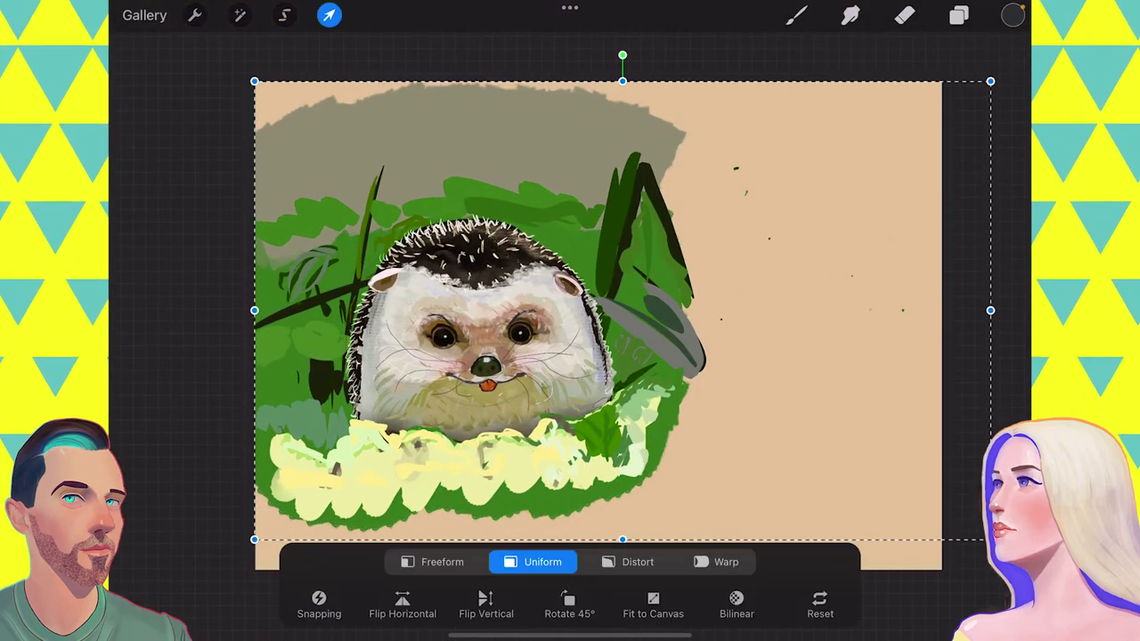
pyautogui.scroll(-3, 570, 321)
pyautogui.moveTo(705, 409); pyautogui.dragTo(779, 459)
# Step: Commit the enlarged artwork and resize the brush for painting eyebrows
pyautogui.click(328, 15)
pyautogui.scroll(3, 570, 321)
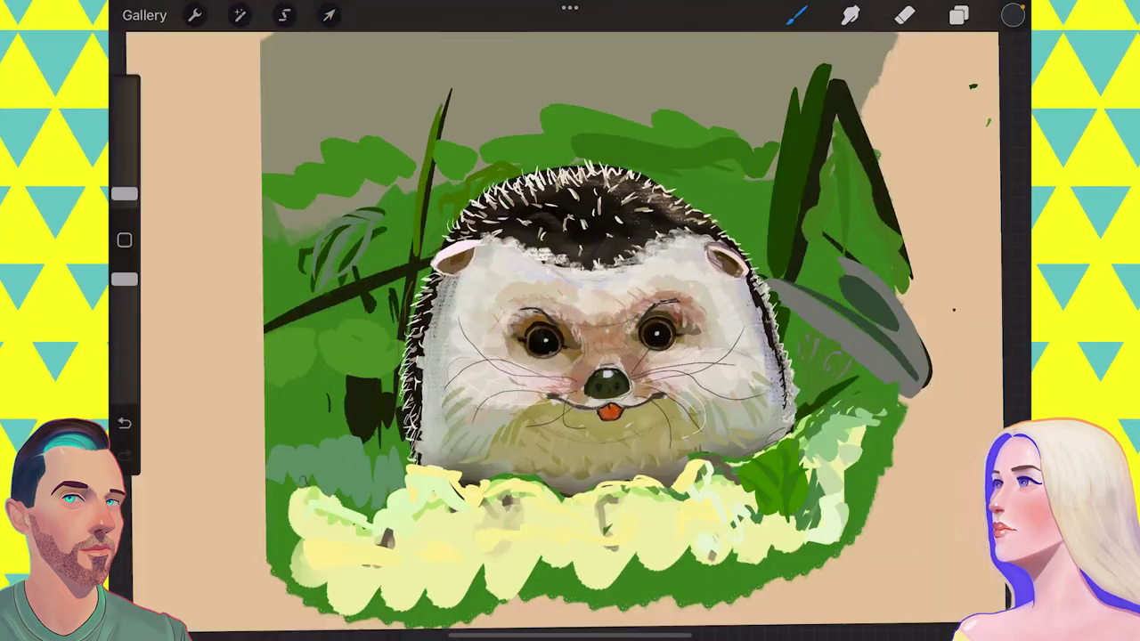
pyautogui.click(958, 15)
pyautogui.scroll(3, 570, 320)
pyautogui.click(795, 15)
pyautogui.moveTo(125, 194); pyautogui.dragTo(125, 161)
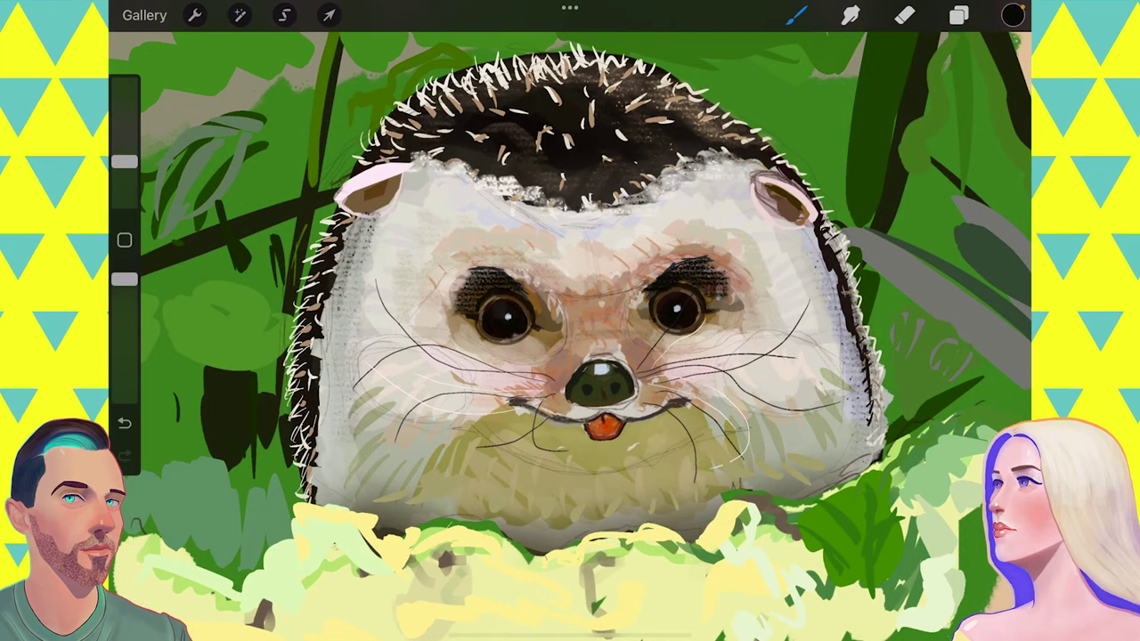
pyautogui.moveTo(125, 161); pyautogui.dragTo(125, 169)
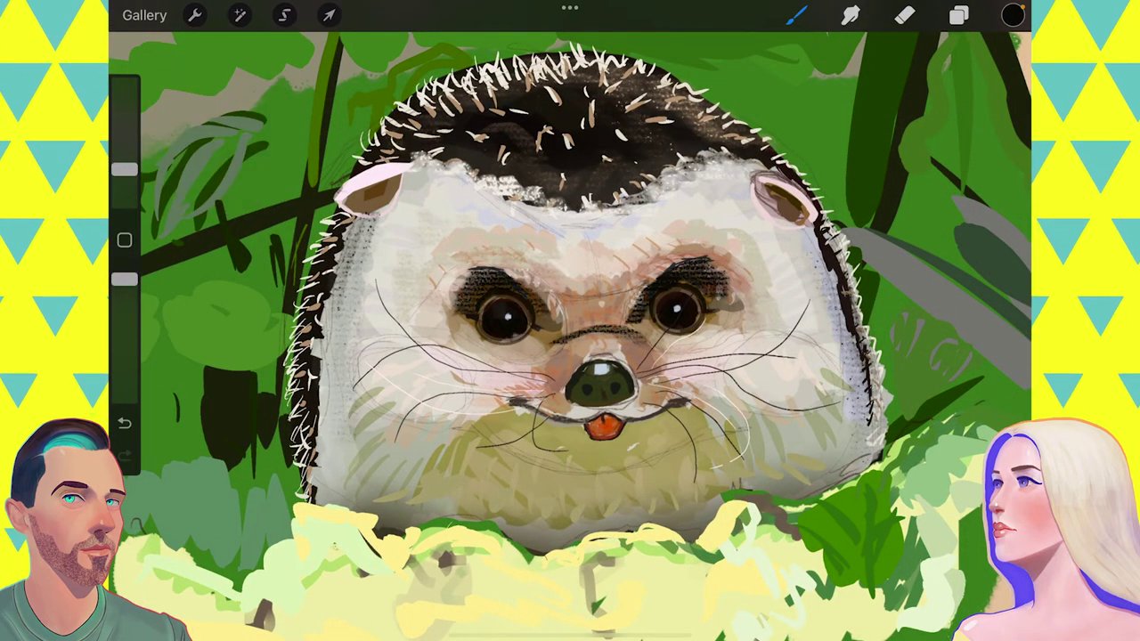
# Step: Fade the eyebrow layer (Layer 7) to 66% opacity
pyautogui.click(958, 15)
pyautogui.click(967, 176)
pyautogui.moveTo(1001, 292)
pyautogui.mouseDown()
pyautogui.moveTo(801, 291)
pyautogui.moveTo(914, 291)
pyautogui.mouseUp()
pyautogui.click(967, 175)
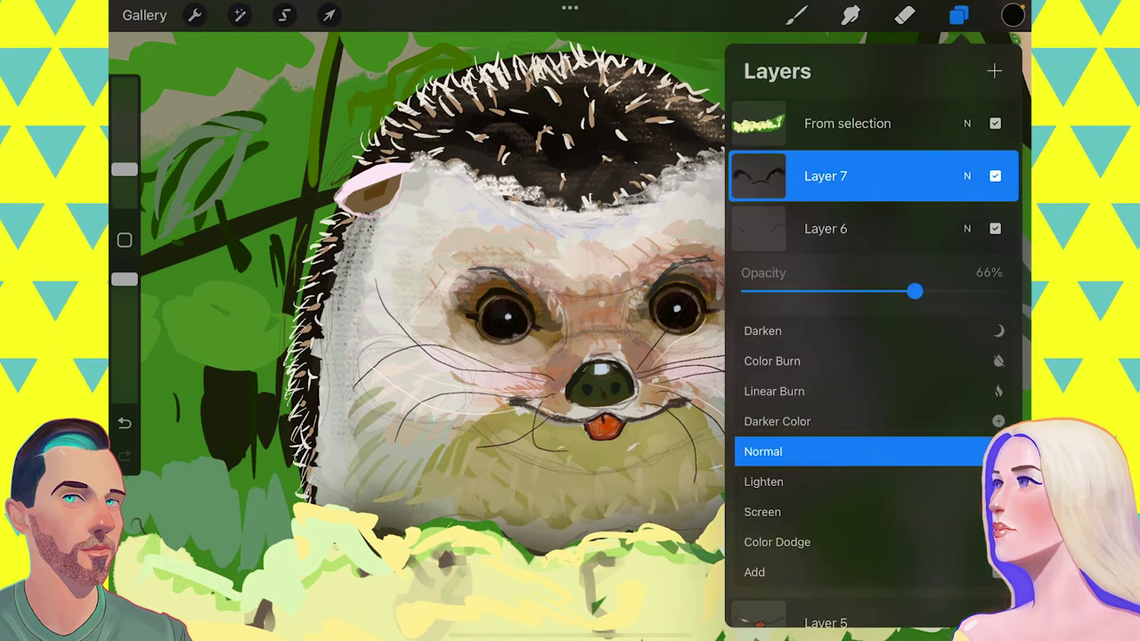
pyautogui.click(967, 176)
# Step: Pick white and shrink the brush to 2%
pyautogui.click(796, 15)
pyautogui.moveTo(124, 169); pyautogui.dragTo(124, 186)
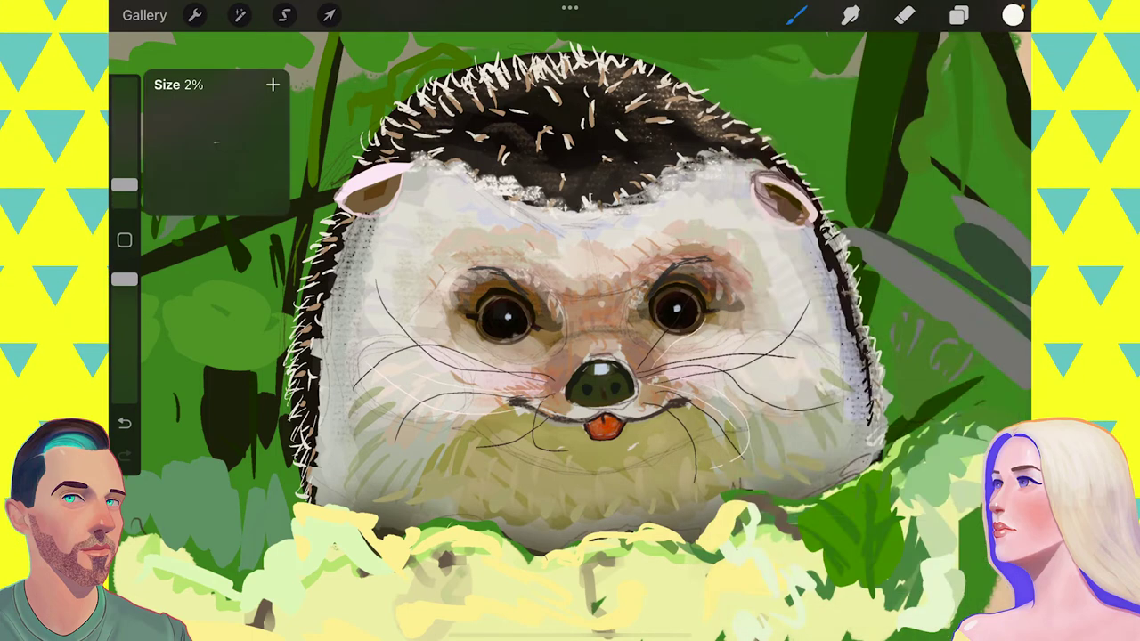
pyautogui.scroll(5, 570, 320)
pyautogui.scroll(-5, 570, 320)
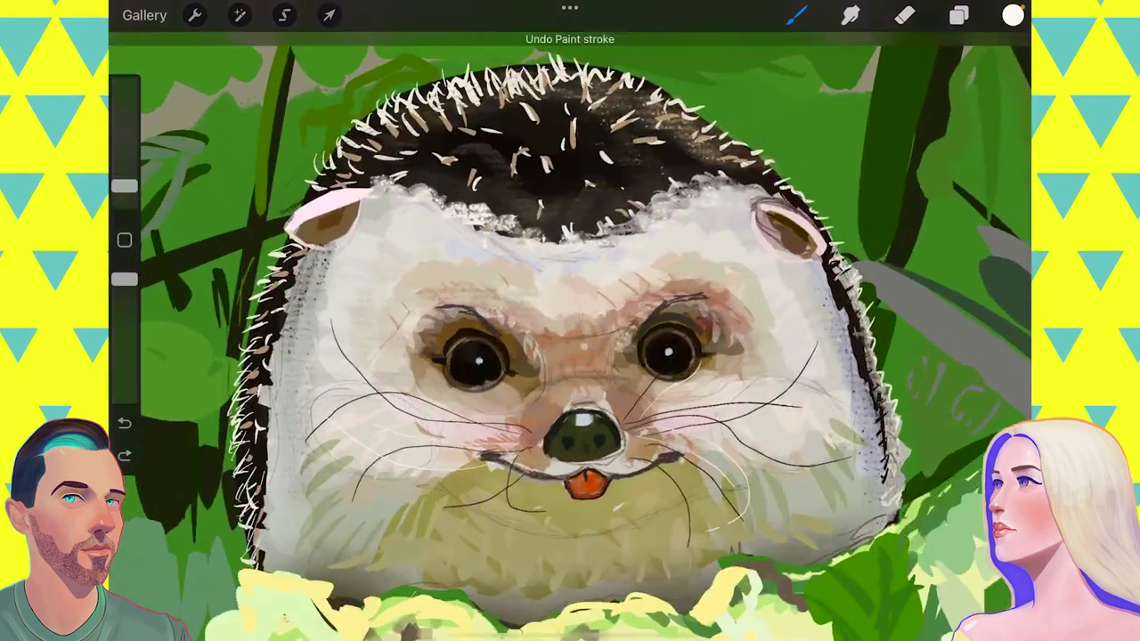
pyautogui.scroll(2, 569, 320)
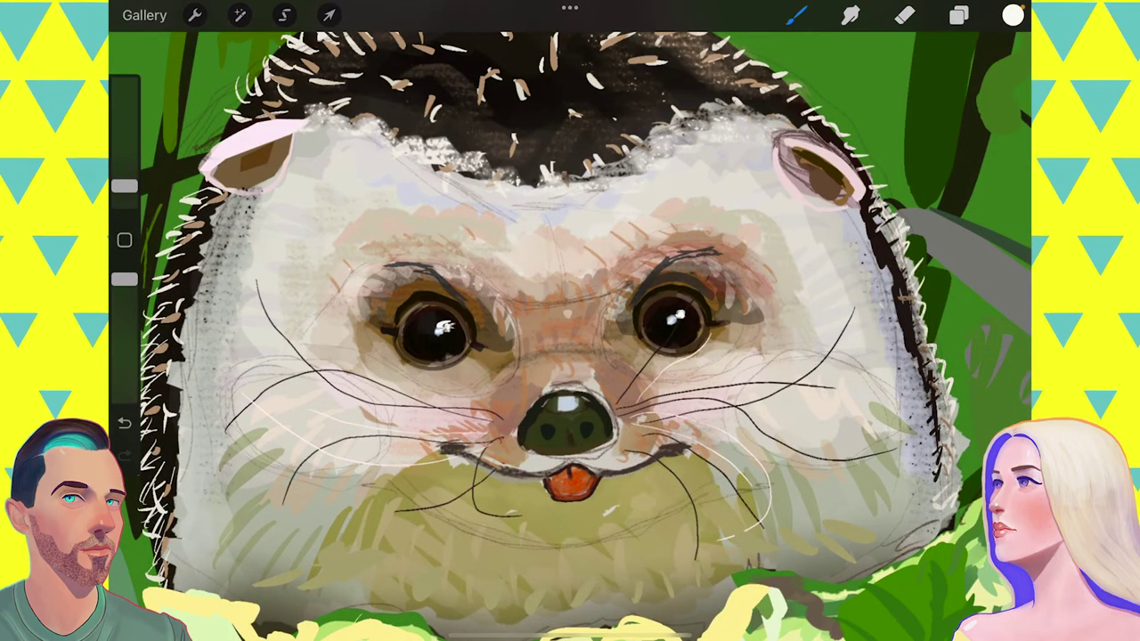
pyautogui.scroll(-3, 570, 320)
# Step: Merge Layers 8, 7 and 6, then flip the painting horizontally
pyautogui.click(959, 15)
pyautogui.click(967, 176)
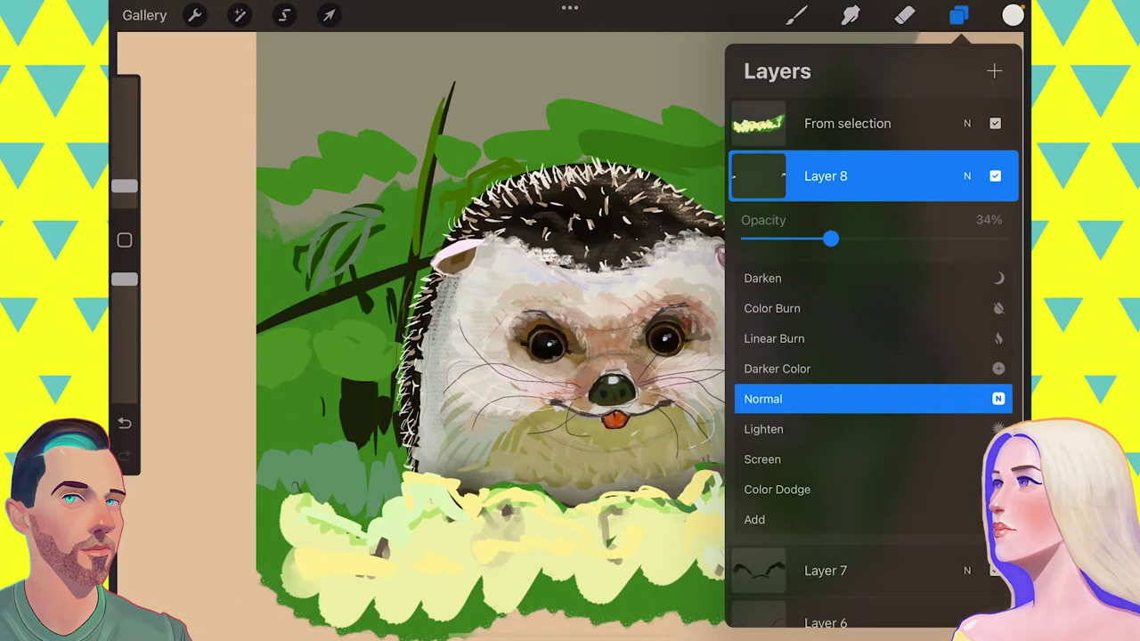
pyautogui.click(967, 175)
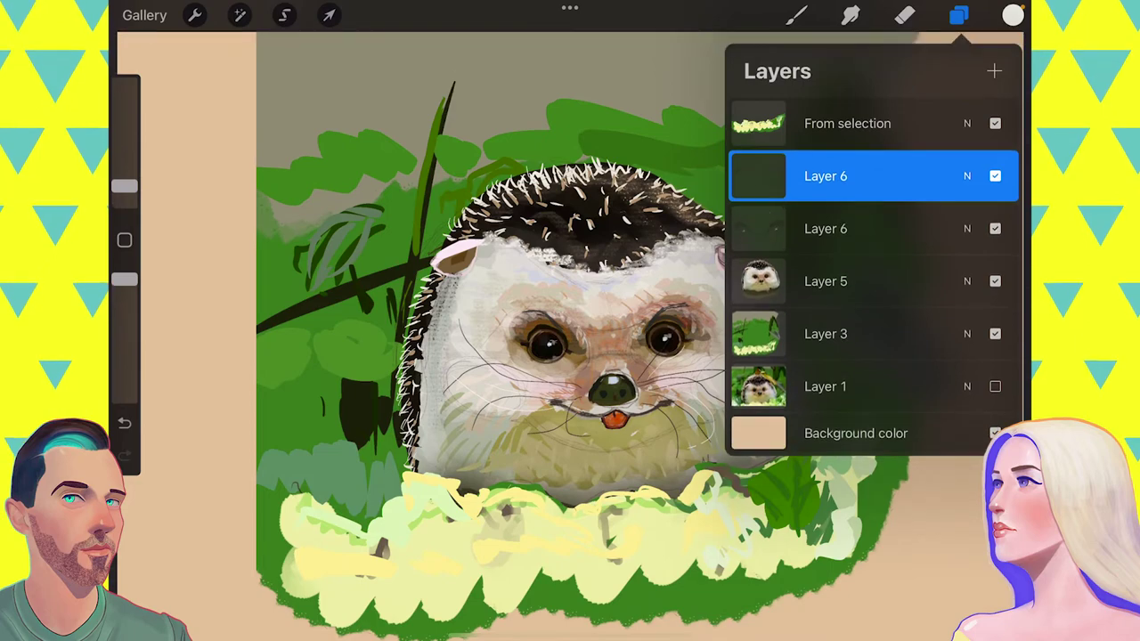
pyautogui.click(958, 15)
pyautogui.scroll(-3, 570, 321)
# Step: Select Layers 6 and 5 and Liquify-push the hedgehog's head into a new shape
pyautogui.click(958, 15)
pyautogui.moveTo(801, 228); pyautogui.dragTo(873, 228)
pyautogui.moveTo(802, 281); pyautogui.dragTo(873, 280)
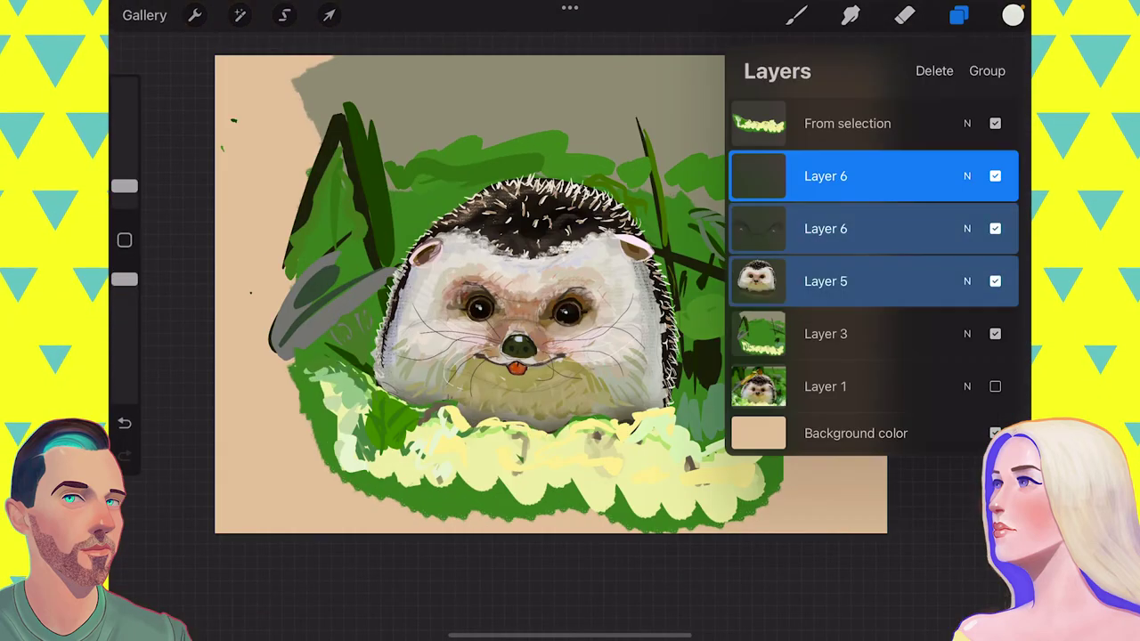
pyautogui.click(240, 15)
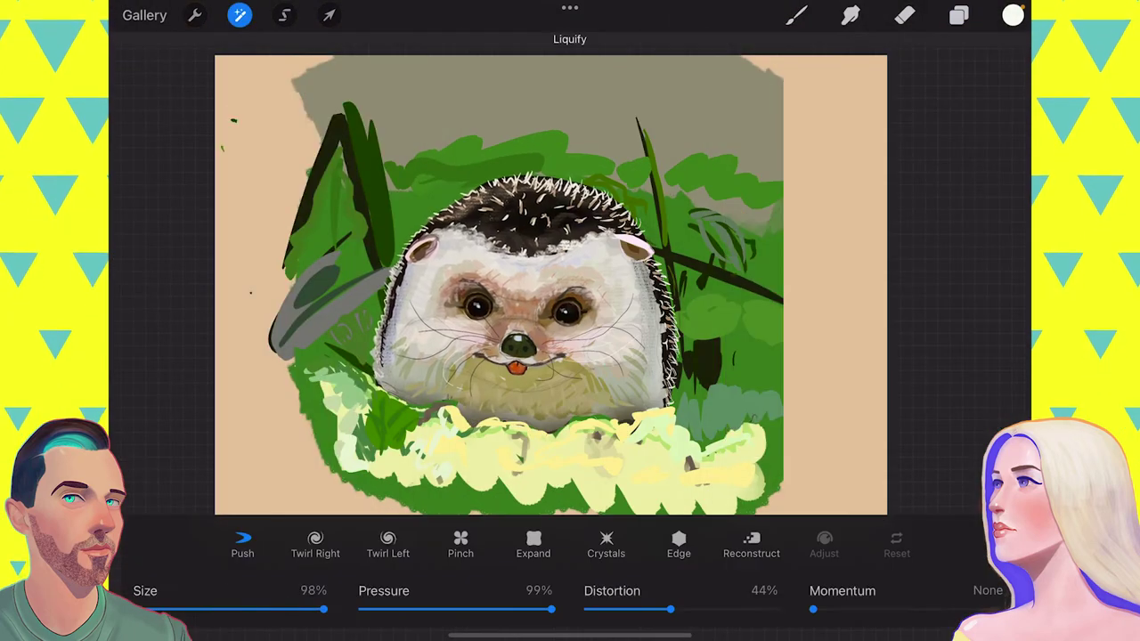
pyautogui.moveTo(526, 267); pyautogui.dragTo(534, 231)
# Step: Begin white lettering above the hedgehog, redoing the strokes after the E
pyautogui.click(797, 16)
pyautogui.hotkey('ctrl', 'z')
pyautogui.moveTo(453, 89); pyautogui.dragTo(488, 89)
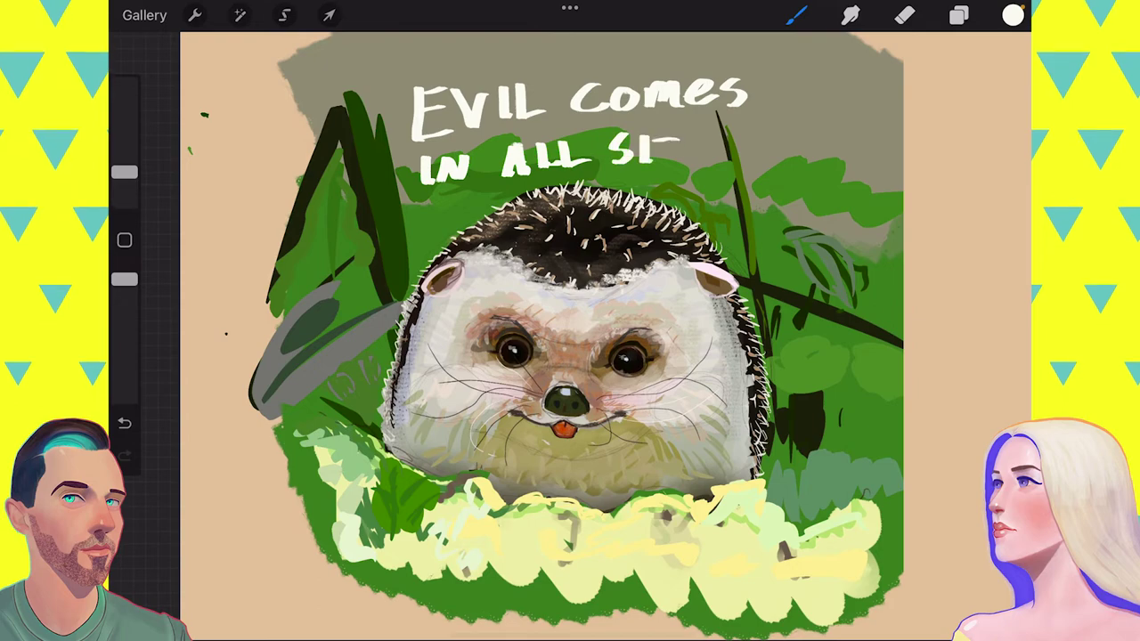
# Step: Reposition the finished lettering with Transform and apply a Gaussian Blur adjustment
pyautogui.click(958, 15)
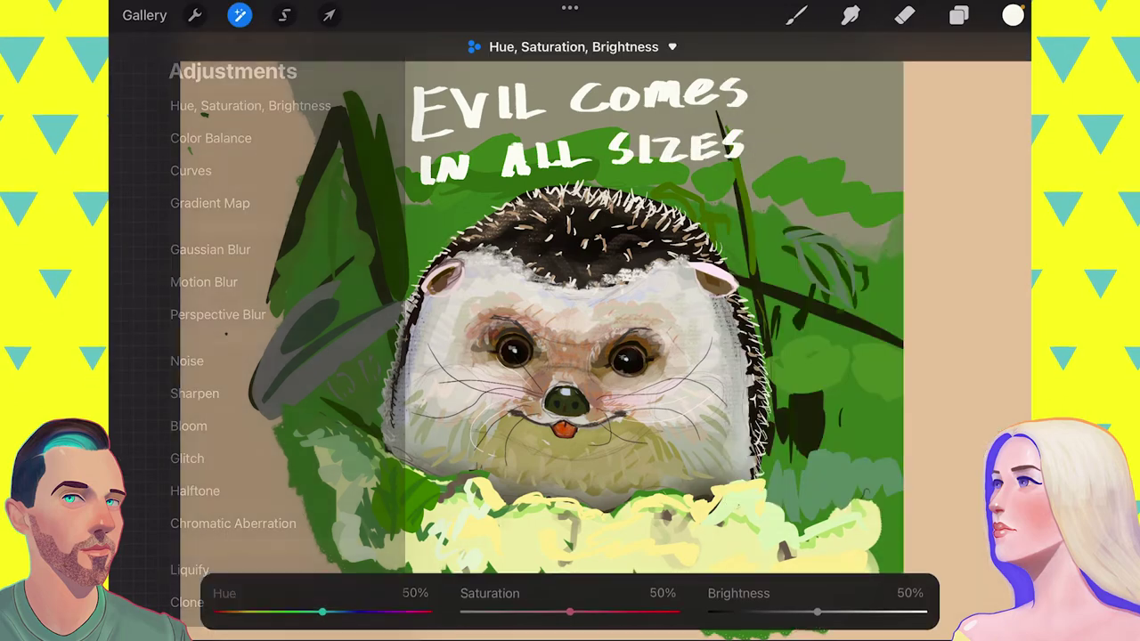
pyautogui.click(329, 15)
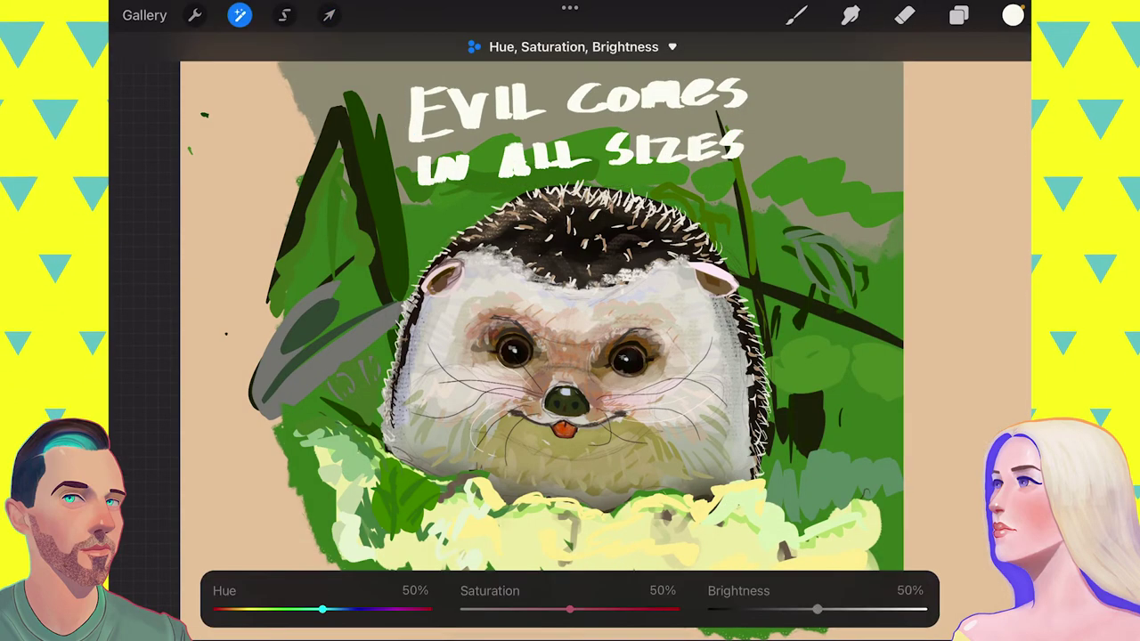
pyautogui.click(240, 15)
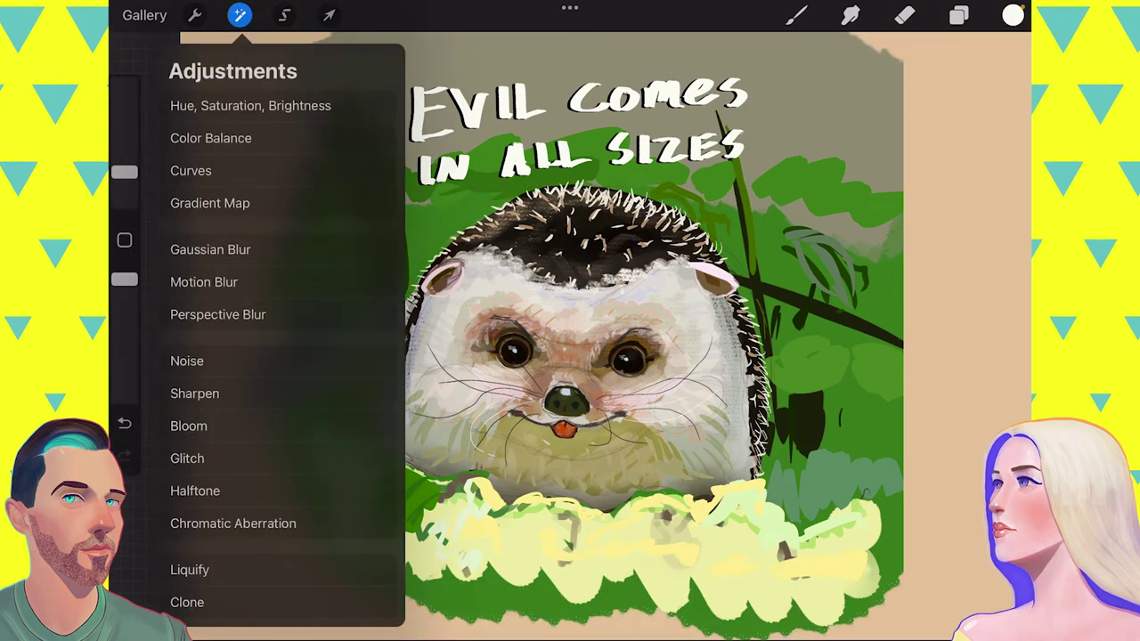
pyautogui.click(204, 282)
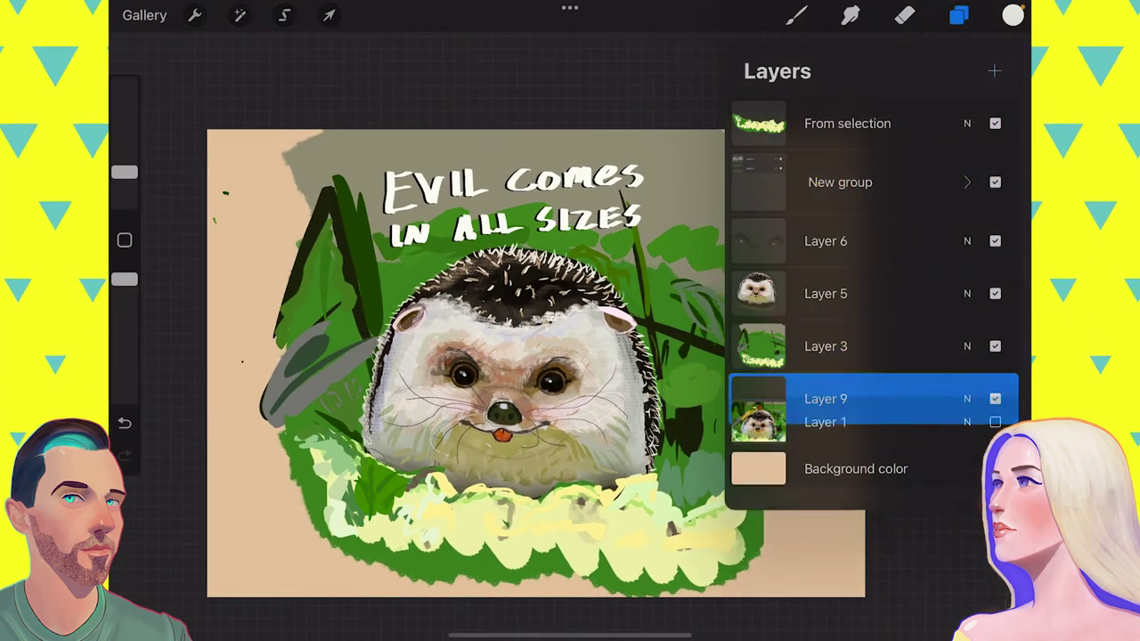
pyautogui.click(795, 15)
# Step: Brush grey across the top, green over the tan edges, and extend the dark branch rightward
pyautogui.moveTo(730, 160); pyautogui.dragTo(855, 231)
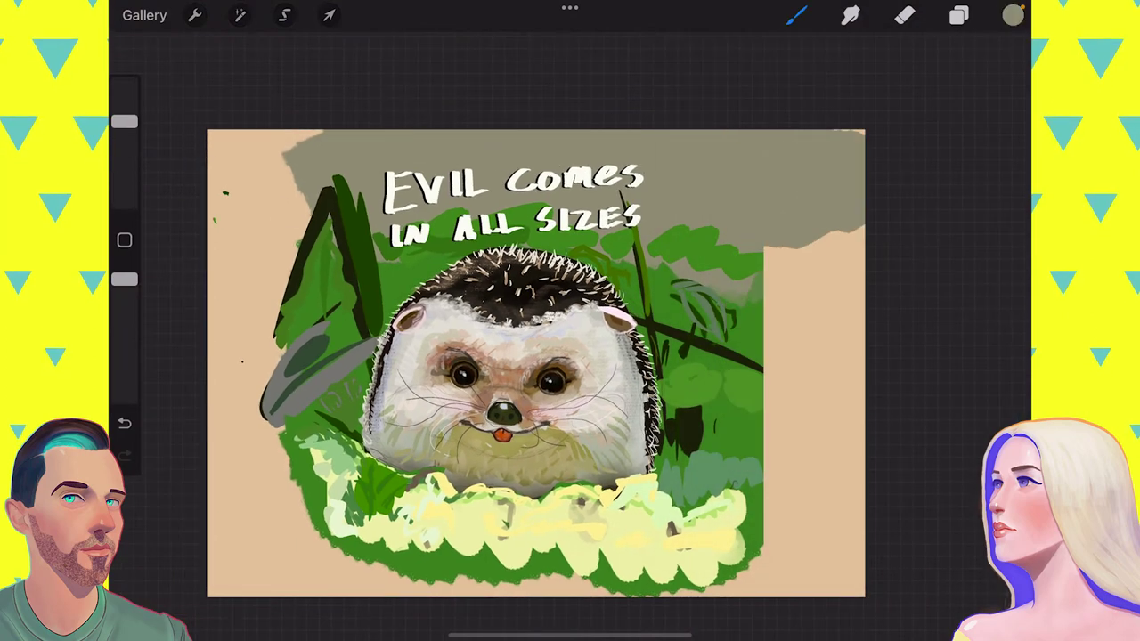
pyautogui.moveTo(312, 160); pyautogui.dragTo(214, 240)
pyautogui.moveTo(268, 267)
pyautogui.mouseDown()
pyautogui.moveTo(213, 374)
pyautogui.moveTo(401, 587)
pyautogui.moveTo(855, 463)
pyautogui.moveTo(775, 241)
pyautogui.mouseUp()
pyautogui.moveTo(685, 338); pyautogui.dragTo(860, 401)
pyautogui.moveTo(338, 196); pyautogui.dragTo(267, 294)
# Step: Eyedrop foliage colours, add a light-green stroke and a thin dark branch at lower right
pyautogui.click(958, 16)
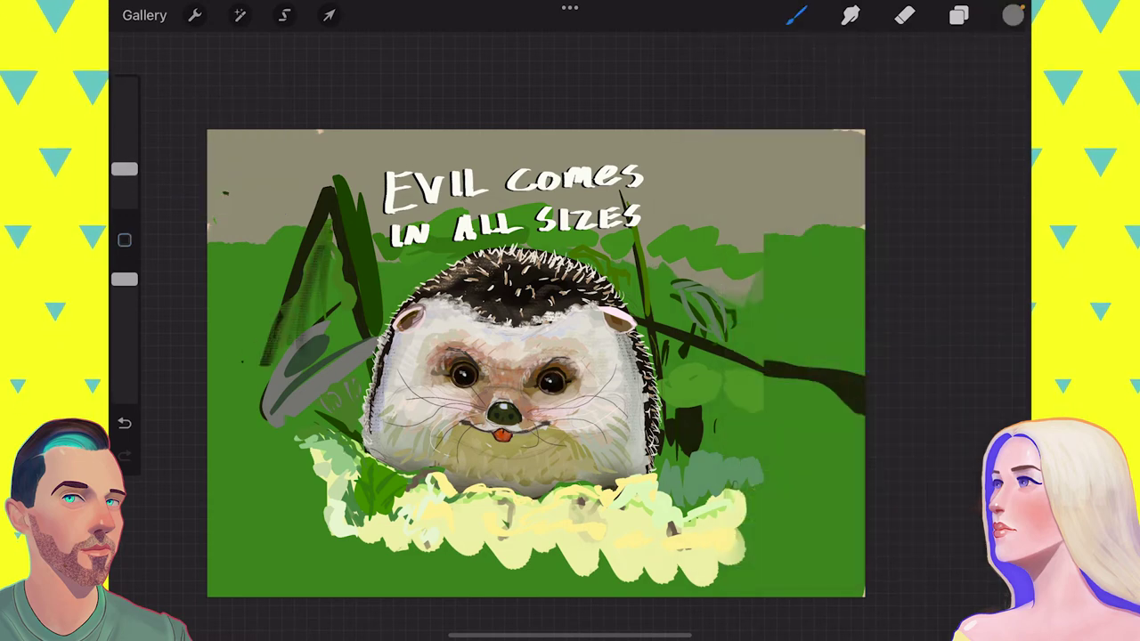
pyautogui.click(724, 471)
pyautogui.moveTo(766, 476); pyautogui.dragTo(864, 467)
pyautogui.moveTo(125, 169); pyautogui.dragTo(125, 165)
pyautogui.click(724, 356)
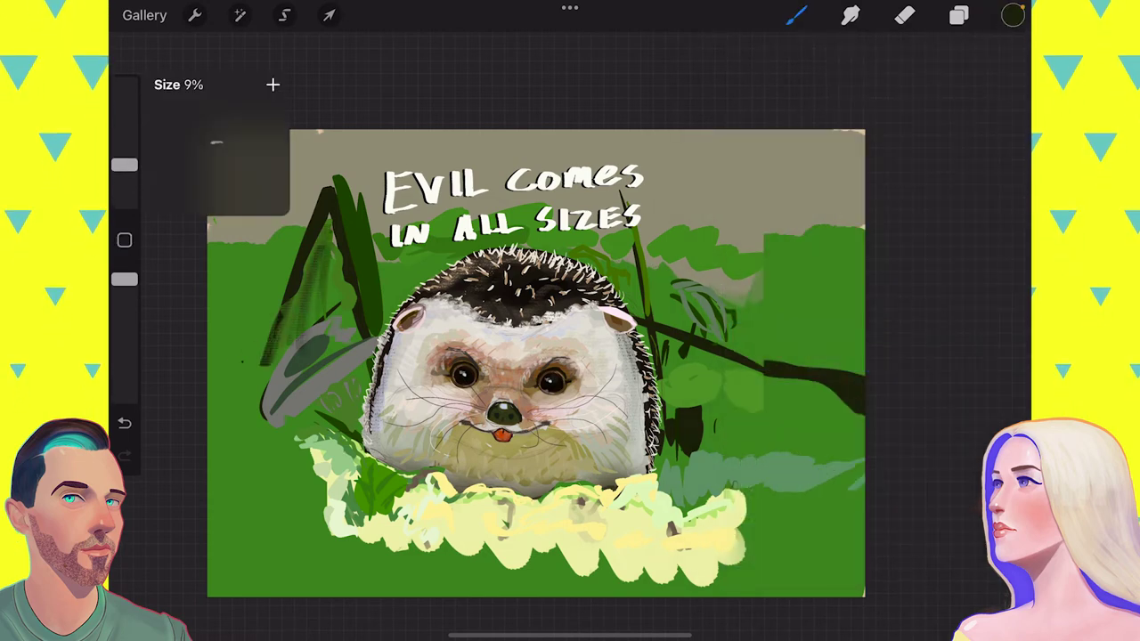
pyautogui.moveTo(732, 363); pyautogui.dragTo(859, 441)
pyautogui.click(246, 171)
pyautogui.moveTo(124, 166); pyautogui.dragTo(125, 149)
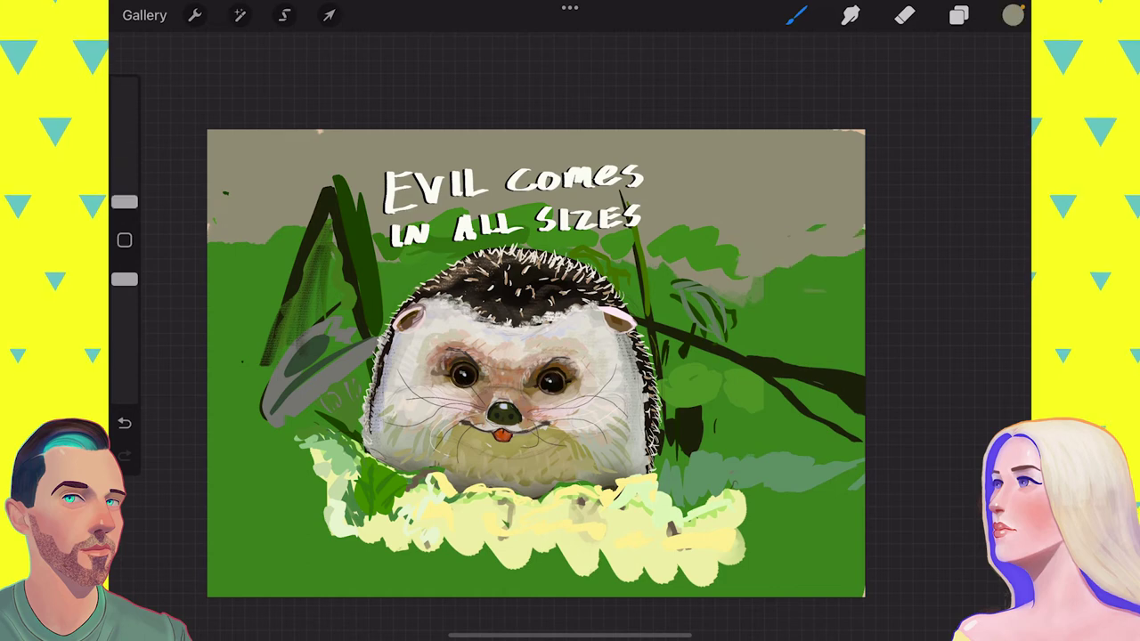
# Step: Paint dark green foliage at the upper right with a larger brush
pyautogui.click(1013, 16)
pyautogui.click(775, 401)
pyautogui.click(1012, 15)
pyautogui.moveTo(125, 202); pyautogui.dragTo(125, 149)
pyautogui.moveTo(703, 267); pyautogui.dragTo(832, 285)
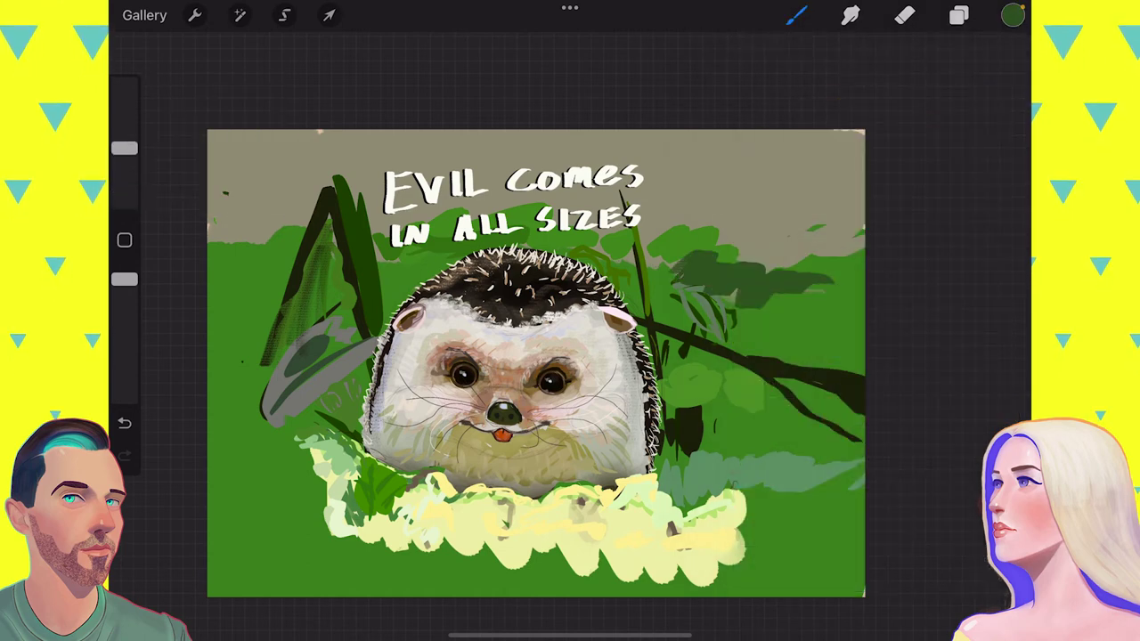
# Step: Paint a tan band along the top edge and select New group in Layers
pyautogui.click(1013, 15)
pyautogui.click(757, 401)
pyautogui.click(1013, 15)
pyautogui.moveTo(214, 138); pyautogui.dragTo(862, 142)
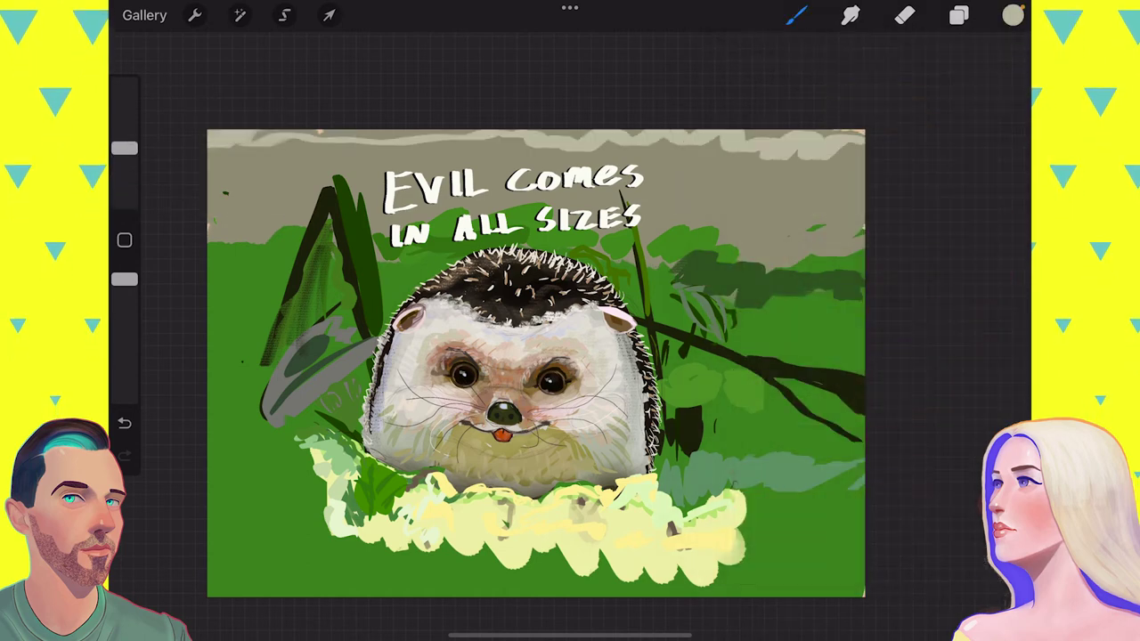
pyautogui.click(958, 15)
pyautogui.click(881, 170)
# Step: On a new layer, paint a slanted black band behind the lettering
pyautogui.click(992, 71)
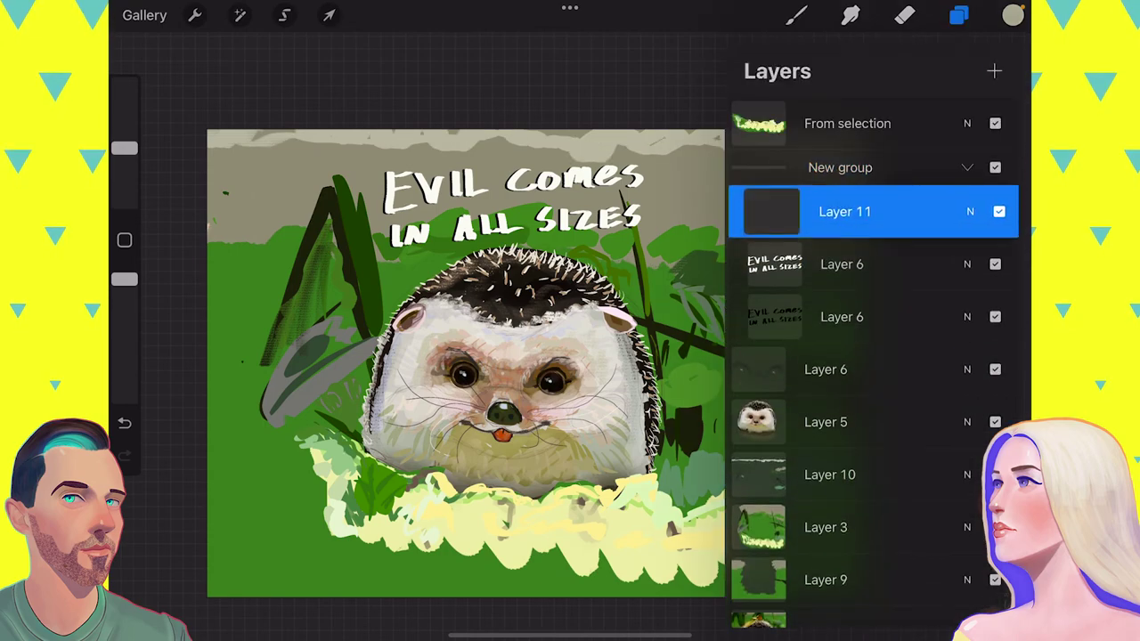
pyautogui.click(958, 15)
pyautogui.click(1013, 16)
pyautogui.moveTo(535, 401); pyautogui.dragTo(623, 311)
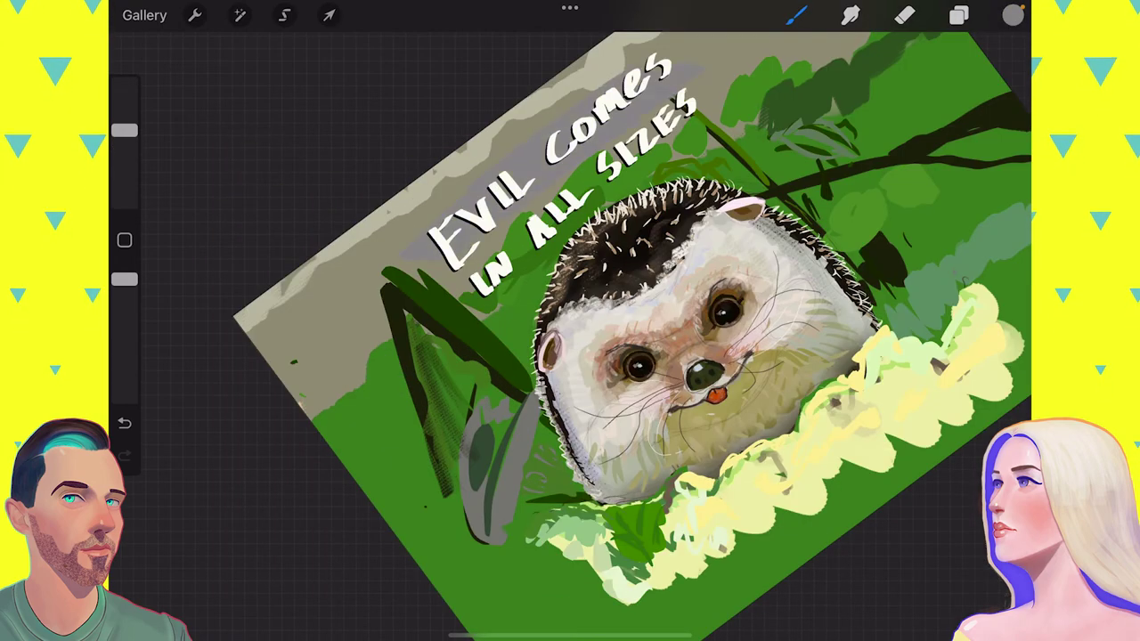
pyautogui.click(1012, 15)
pyautogui.click(828, 276)
pyautogui.click(1013, 16)
pyautogui.moveTo(708, 61)
pyautogui.mouseDown()
pyautogui.moveTo(498, 178)
pyautogui.moveTo(410, 258)
pyautogui.mouseUp()
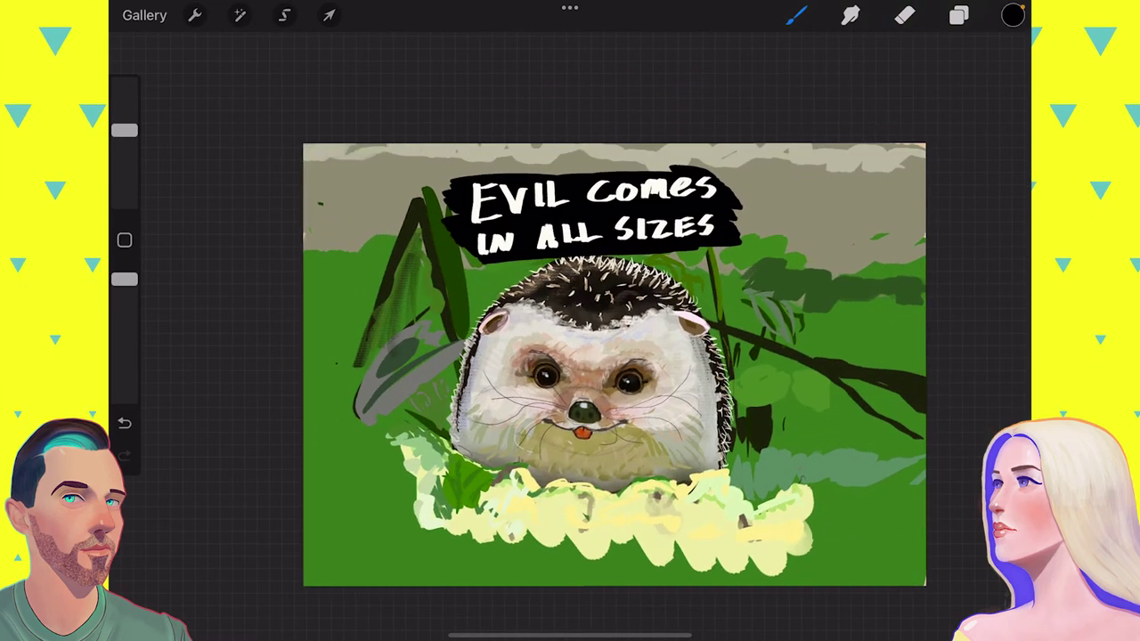
# Step: Drop the banner layer into New group, nudge it, and move From selection below the group
pyautogui.click(958, 15)
pyautogui.moveTo(855, 318); pyautogui.dragTo(834, 267)
pyautogui.click(840, 168)
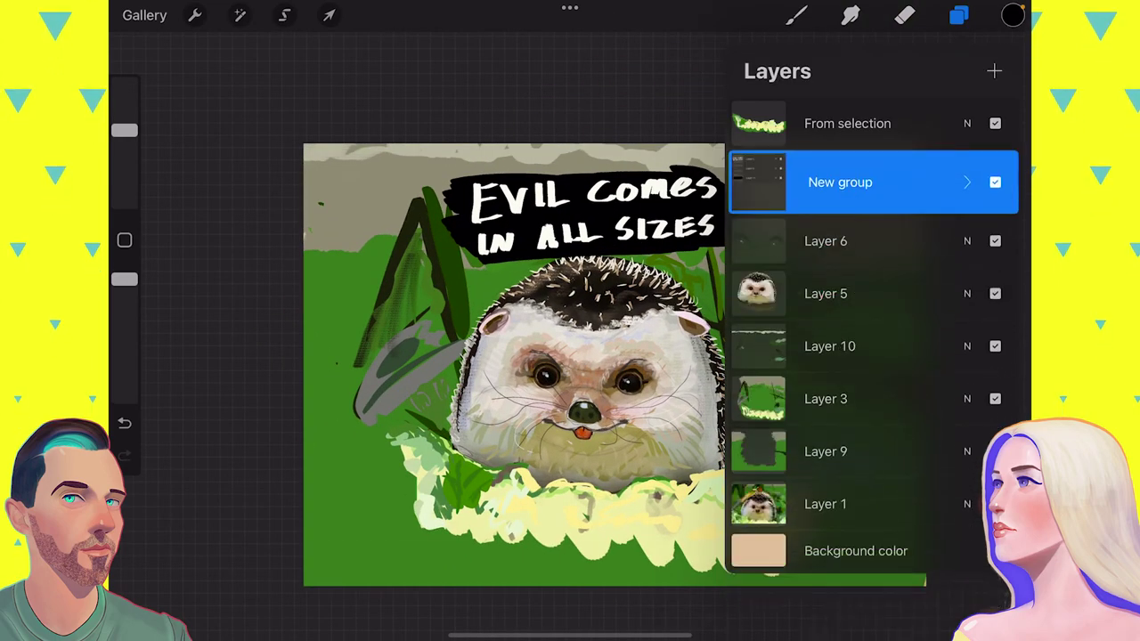
pyautogui.click(328, 15)
pyautogui.click(958, 16)
pyautogui.click(967, 172)
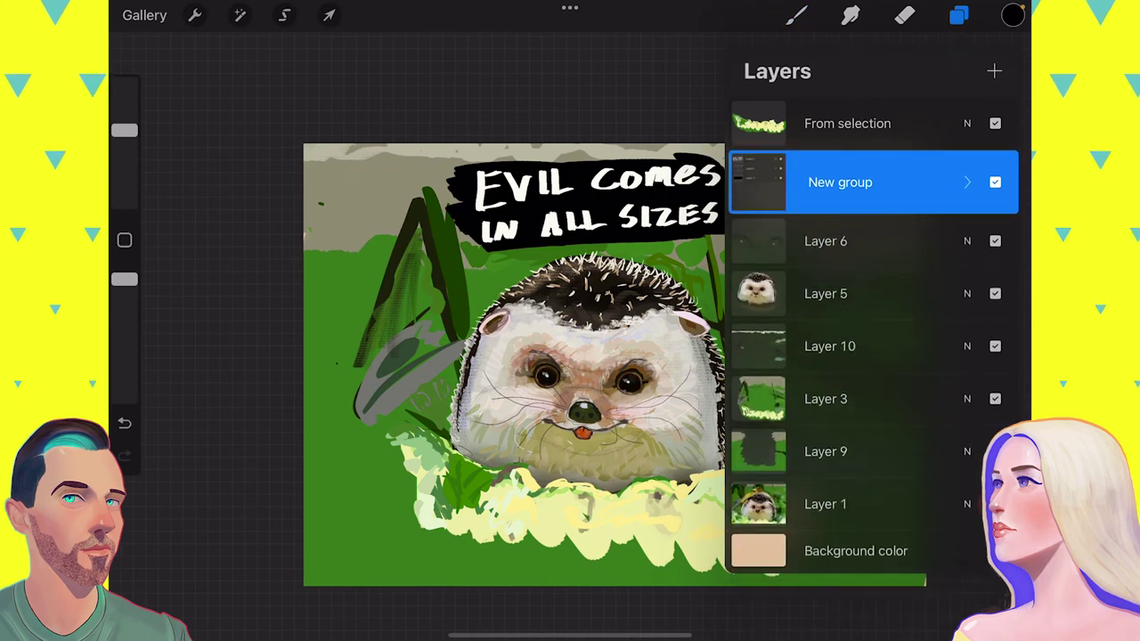
pyautogui.moveTo(847, 123); pyautogui.dragTo(847, 188)
pyautogui.click(796, 15)
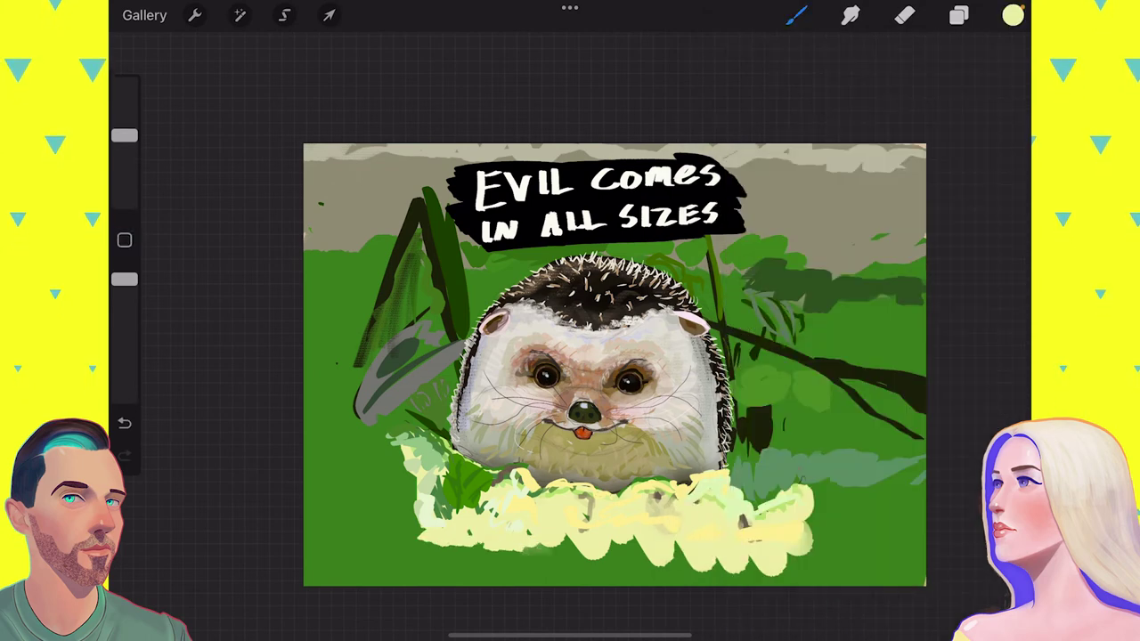
# Step: Paint a broad pale-yellow band across the bottom and multi-select several layers
pyautogui.moveTo(365, 463)
pyautogui.mouseDown()
pyautogui.moveTo(596, 561)
pyautogui.moveTo(834, 561)
pyautogui.moveTo(320, 534)
pyautogui.mouseUp()
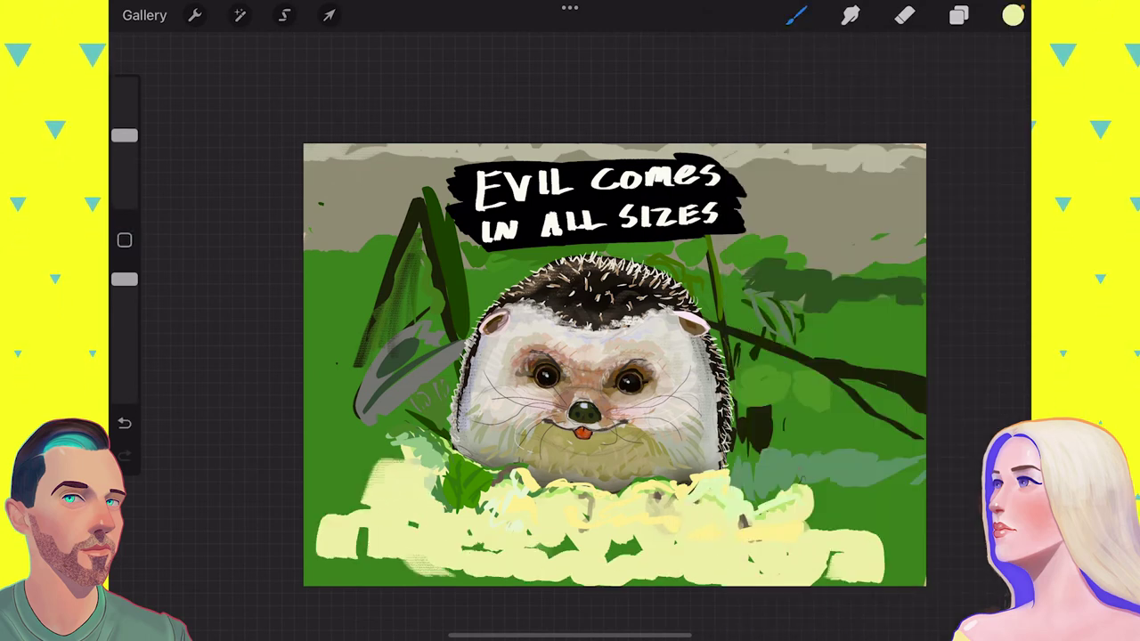
pyautogui.click(958, 16)
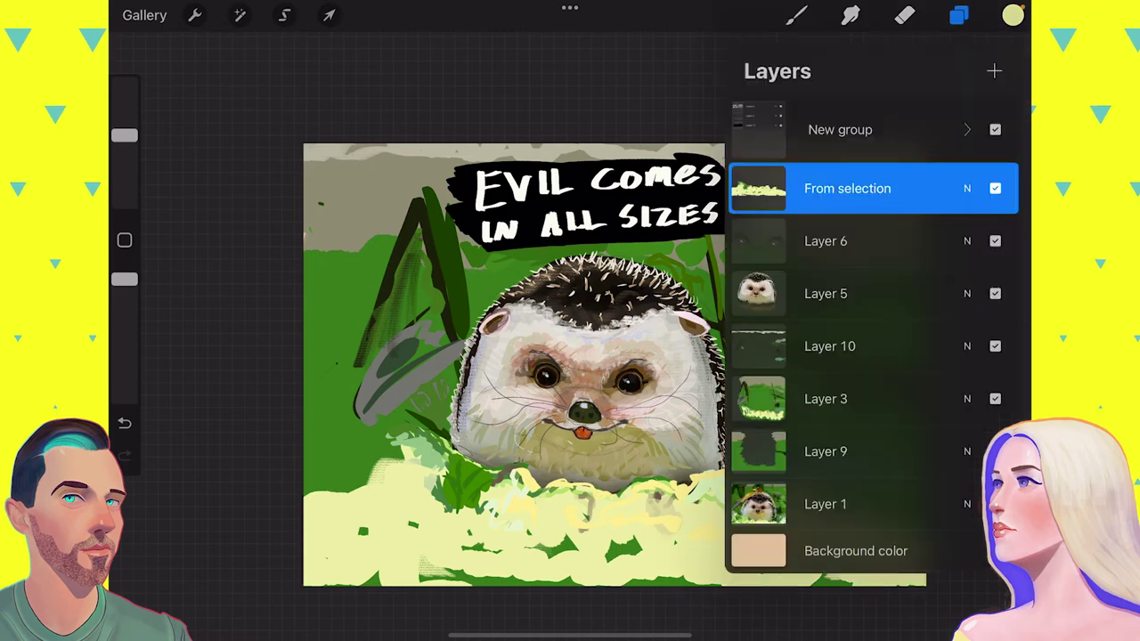
pyautogui.click(840, 127)
pyautogui.moveTo(801, 293); pyautogui.dragTo(872, 293)
pyautogui.moveTo(802, 346); pyautogui.dragTo(873, 347)
pyautogui.moveTo(801, 451); pyautogui.dragTo(872, 451)
# Step: Scale the selected layers together with Transform, then mirror the canvas
pyautogui.click(329, 15)
pyautogui.moveTo(719, 494); pyautogui.dragTo(769, 540)
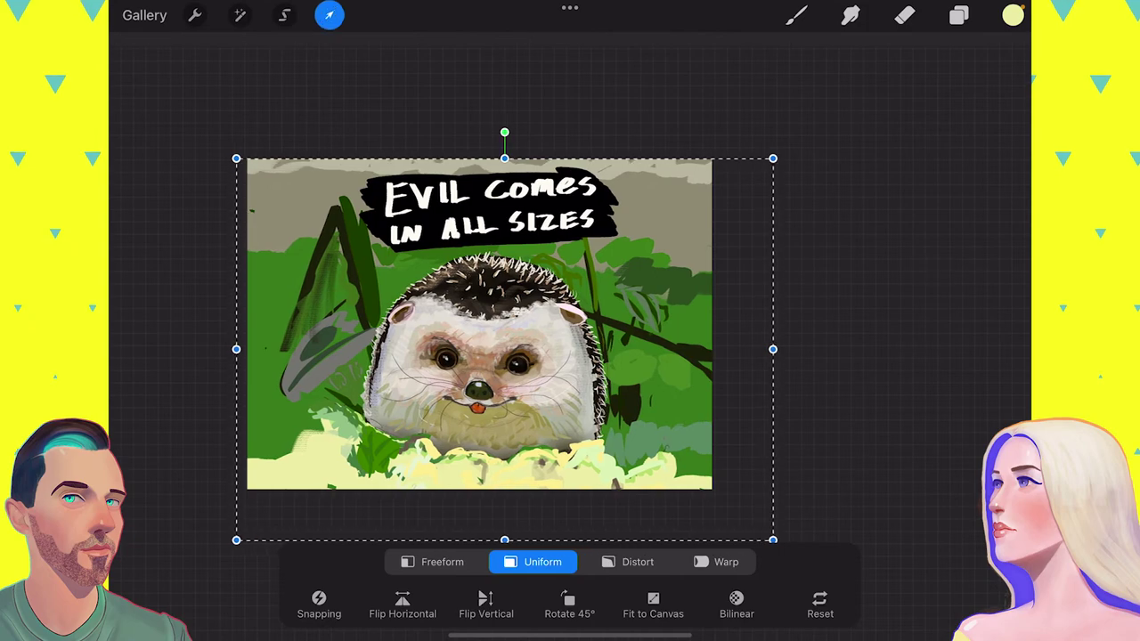
pyautogui.click(796, 15)
pyautogui.click(125, 241)
pyautogui.click(882, 262)
# Step: Flip the canvas back and paint red blush on the hedgehog's cheeks
pyautogui.click(959, 15)
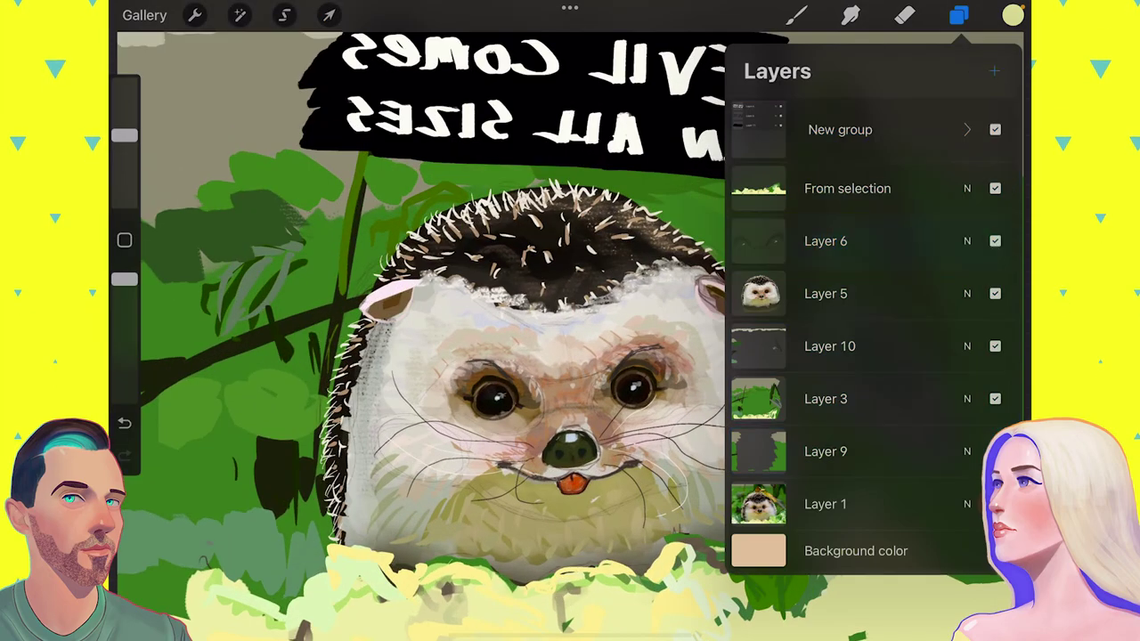
pyautogui.scroll(5, 570, 320)
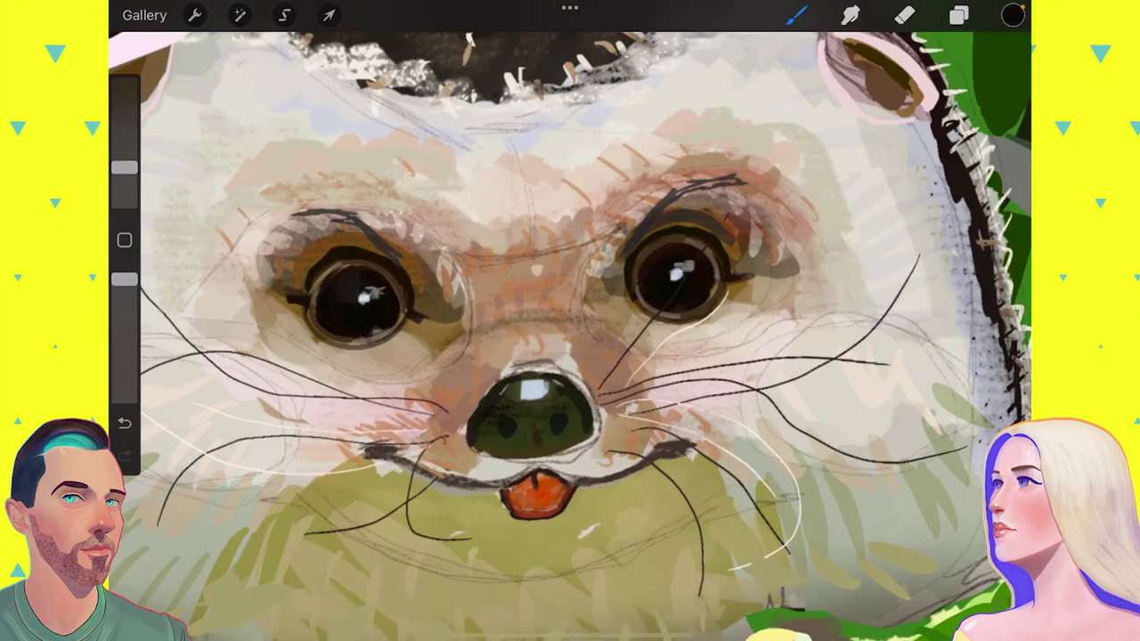
pyautogui.scroll(-5, 570, 320)
pyautogui.moveTo(124, 168); pyautogui.dragTo(125, 182)
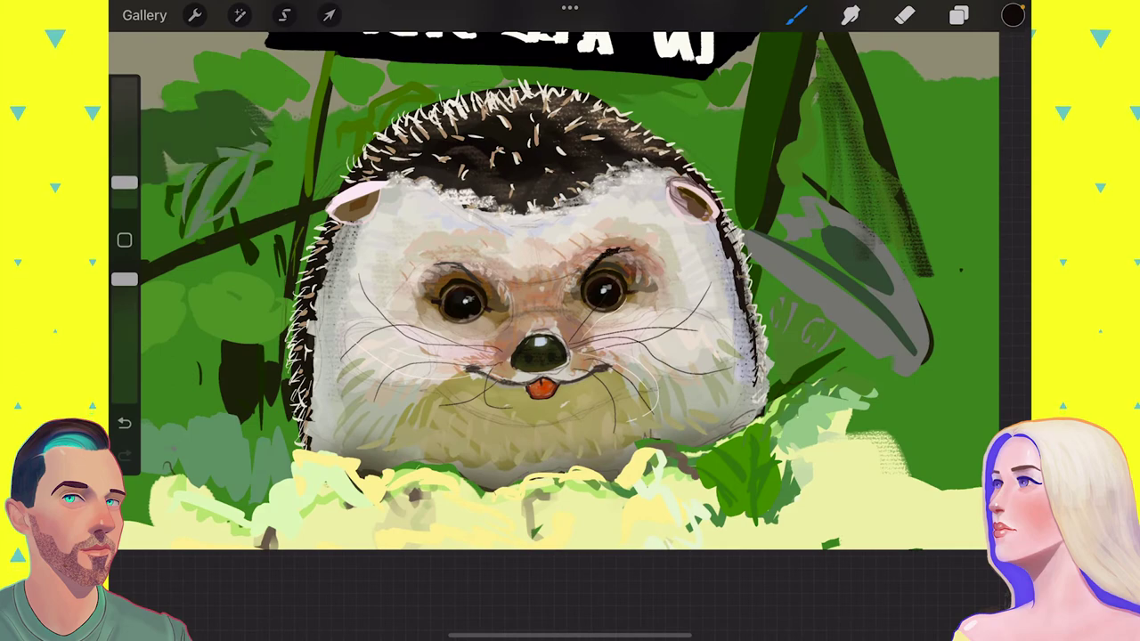
pyautogui.scroll(3, 569, 321)
pyautogui.click(1012, 16)
pyautogui.moveTo(124, 182); pyautogui.dragTo(124, 143)
pyautogui.moveTo(450, 343); pyautogui.dragTo(329, 316)
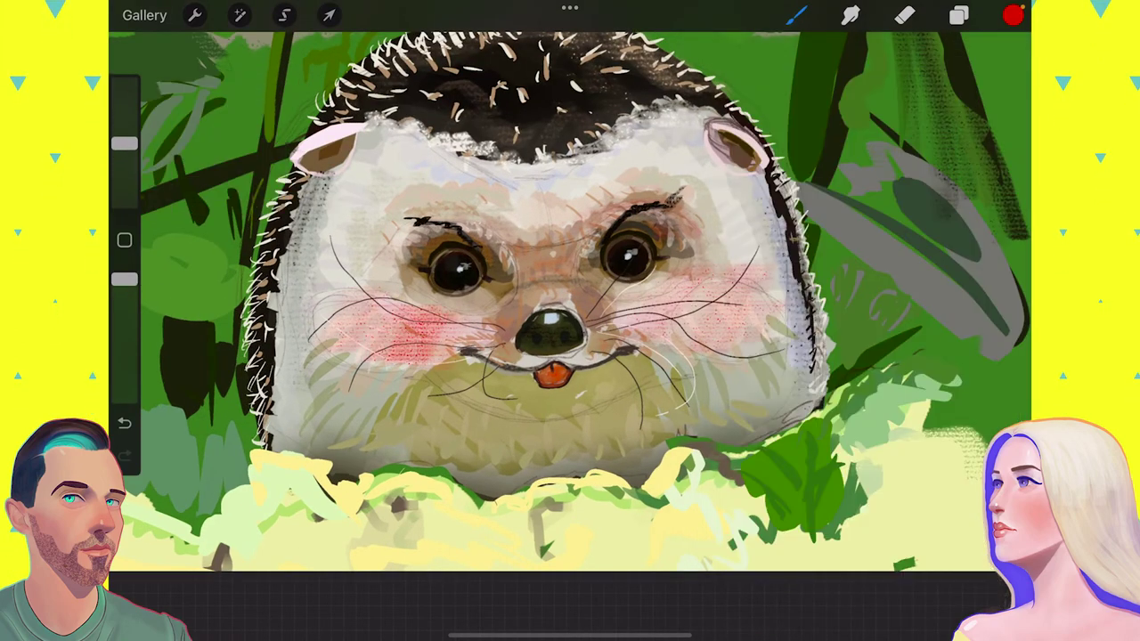
# Step: Lower the blush layer's opacity and add a new layer
pyautogui.click(958, 15)
pyautogui.click(961, 236)
pyautogui.moveTo(980, 300); pyautogui.dragTo(827, 300)
pyautogui.click(962, 237)
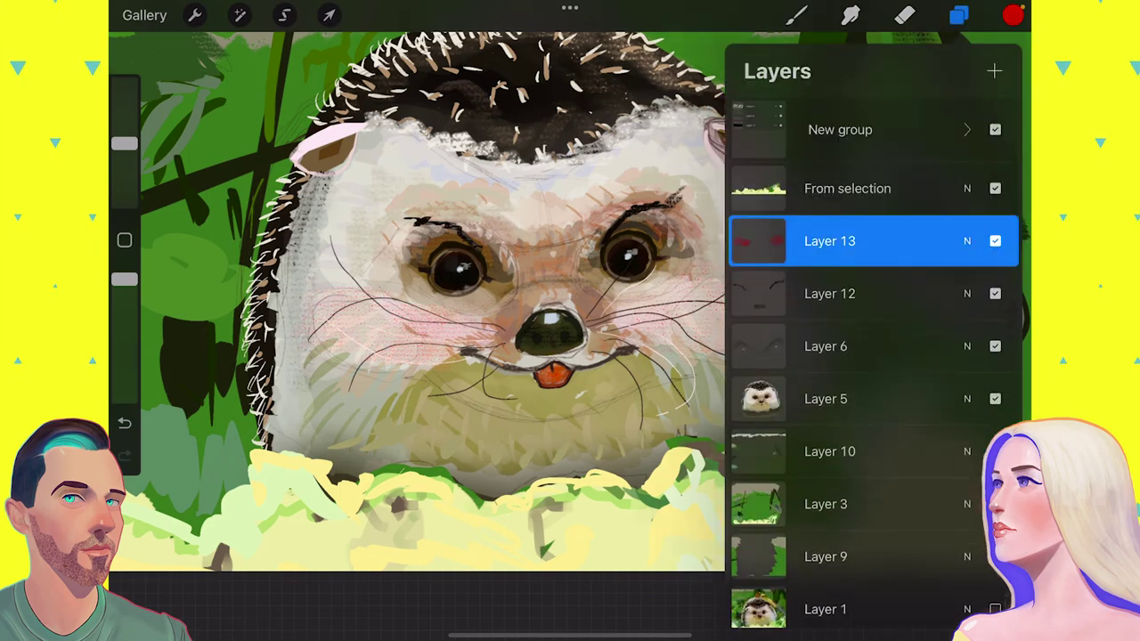
pyautogui.click(994, 71)
# Step: Switch to the Canvas #2 brush and merge the blush layers into the face details
pyautogui.click(795, 16)
pyautogui.click(795, 15)
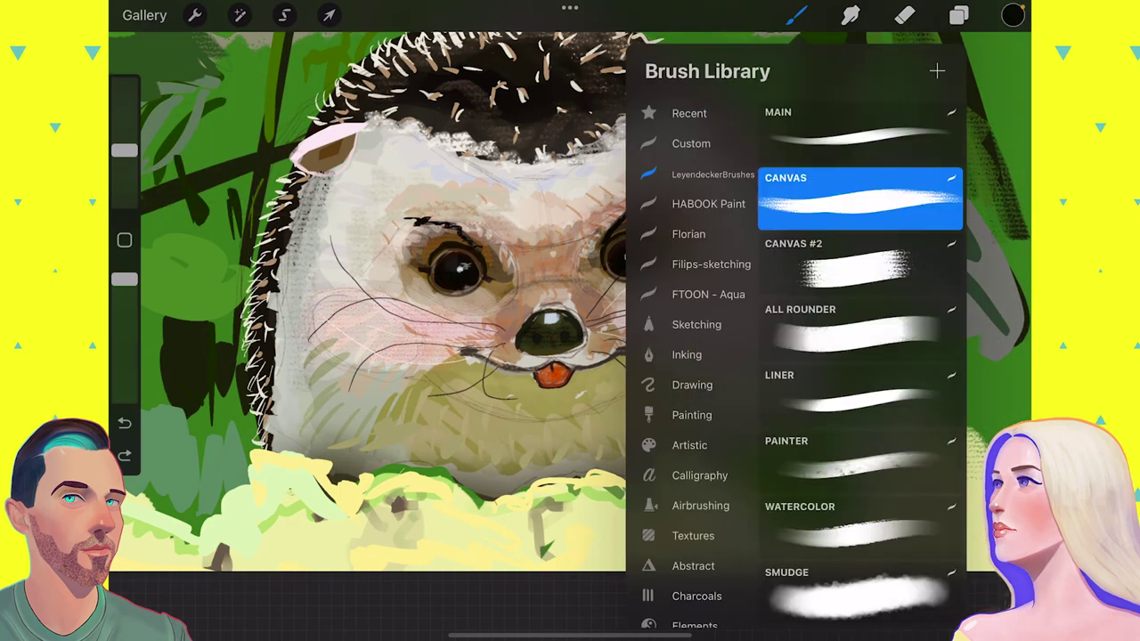
pyautogui.moveTo(125, 150); pyautogui.dragTo(125, 137)
pyautogui.click(795, 15)
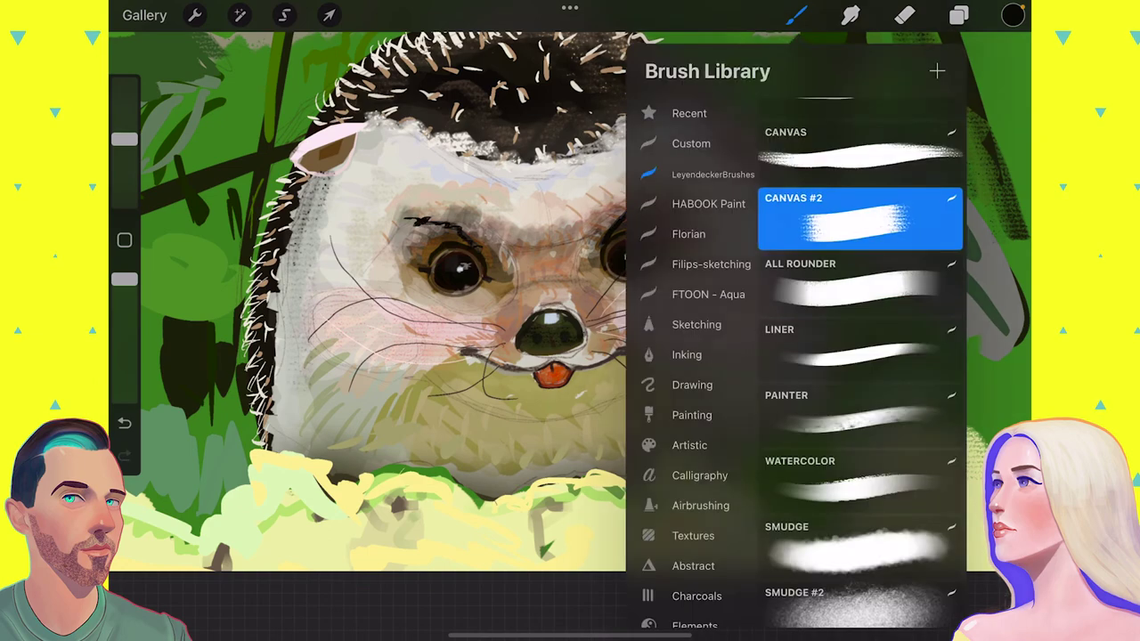
pyautogui.moveTo(125, 136); pyautogui.dragTo(124, 168)
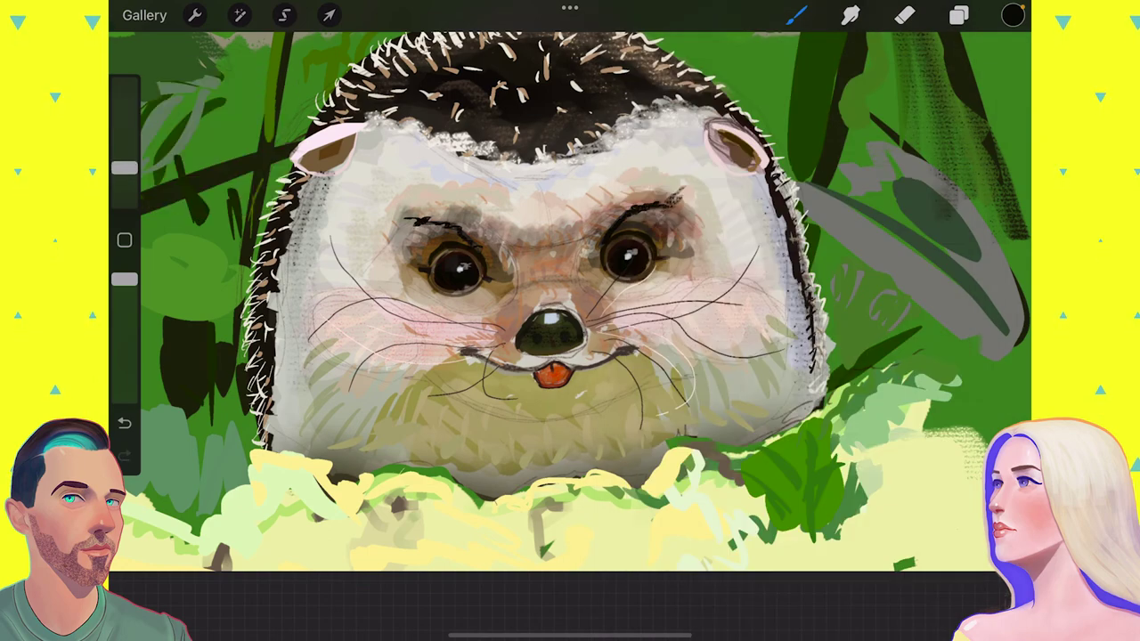
pyautogui.click(958, 15)
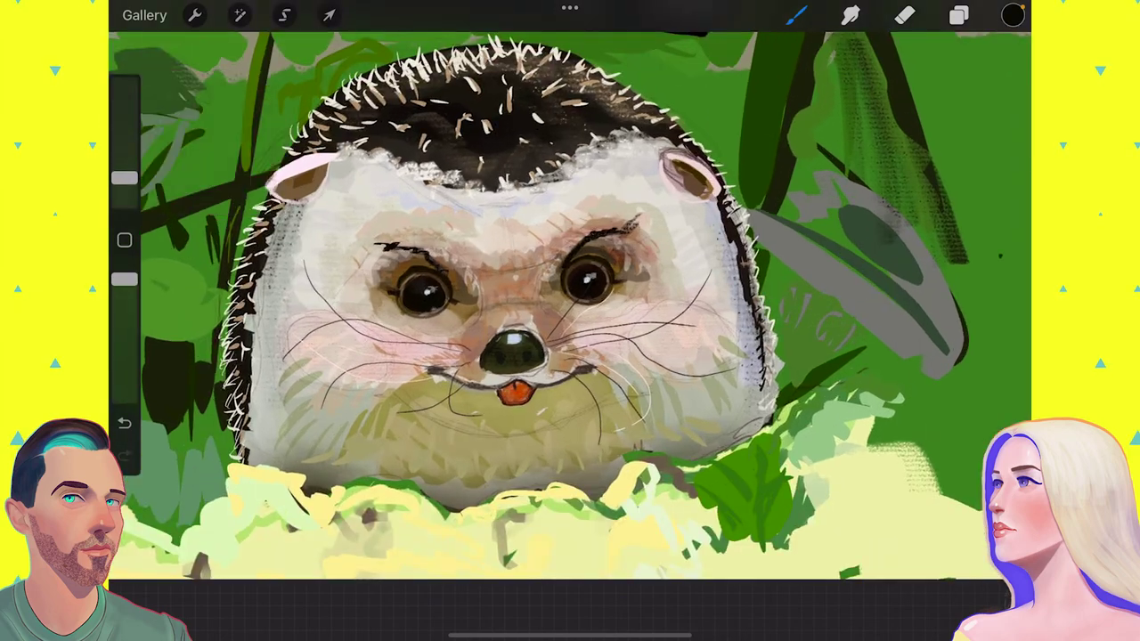
# Step: Sample greens from the reference photo and paint a light-green foreground stroke
pyautogui.click(1012, 15)
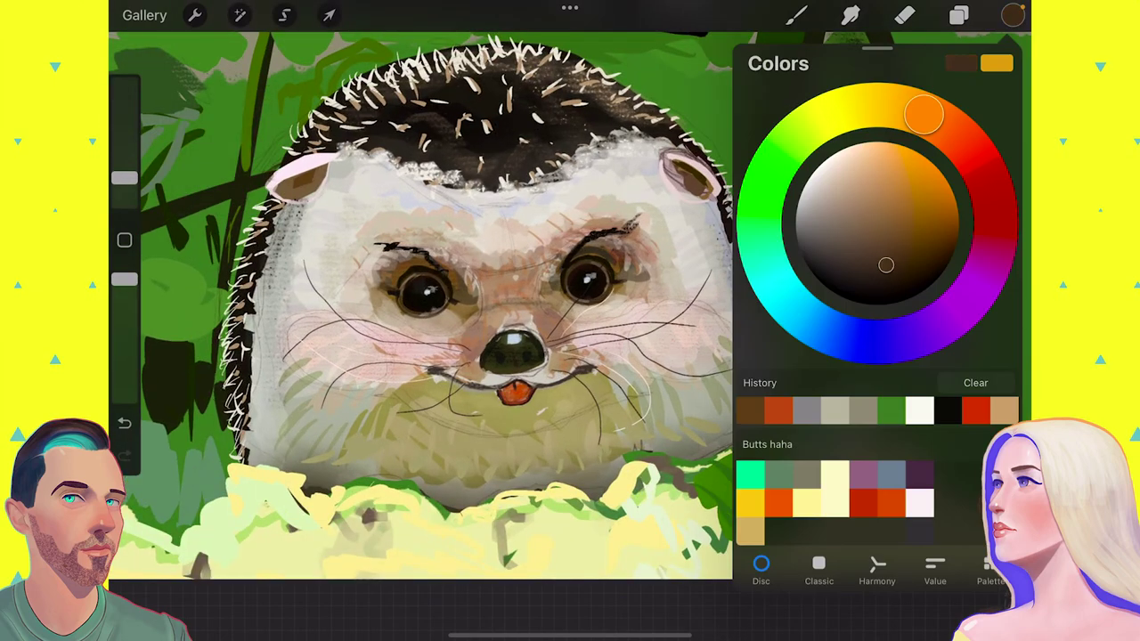
pyautogui.click(795, 15)
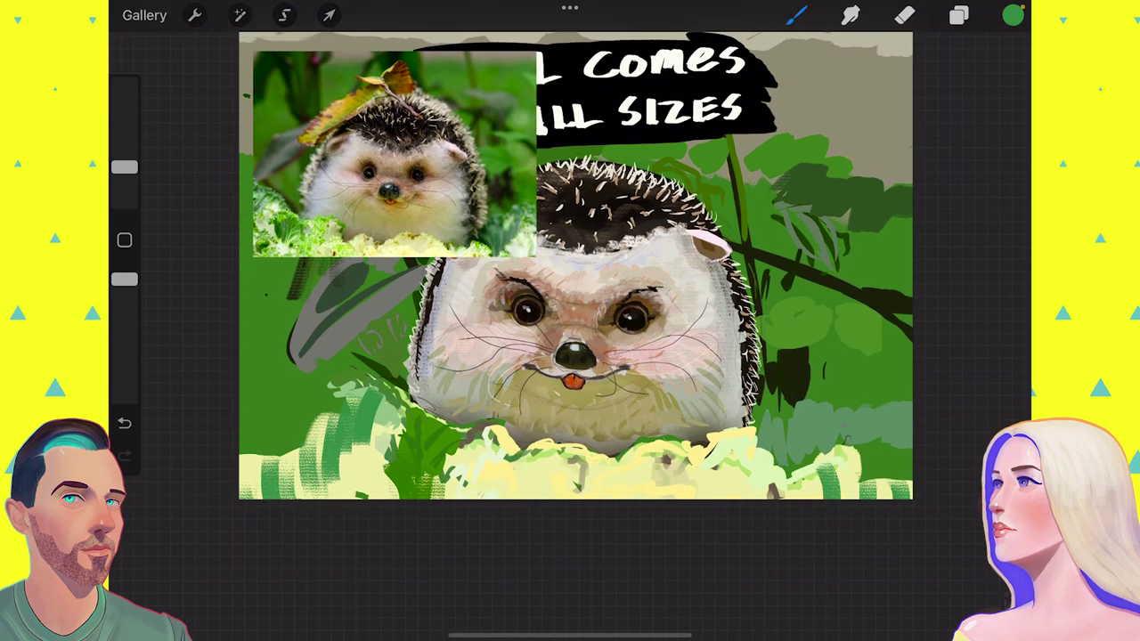
pyautogui.click(268, 190)
pyautogui.moveTo(272, 420); pyautogui.dragTo(318, 408)
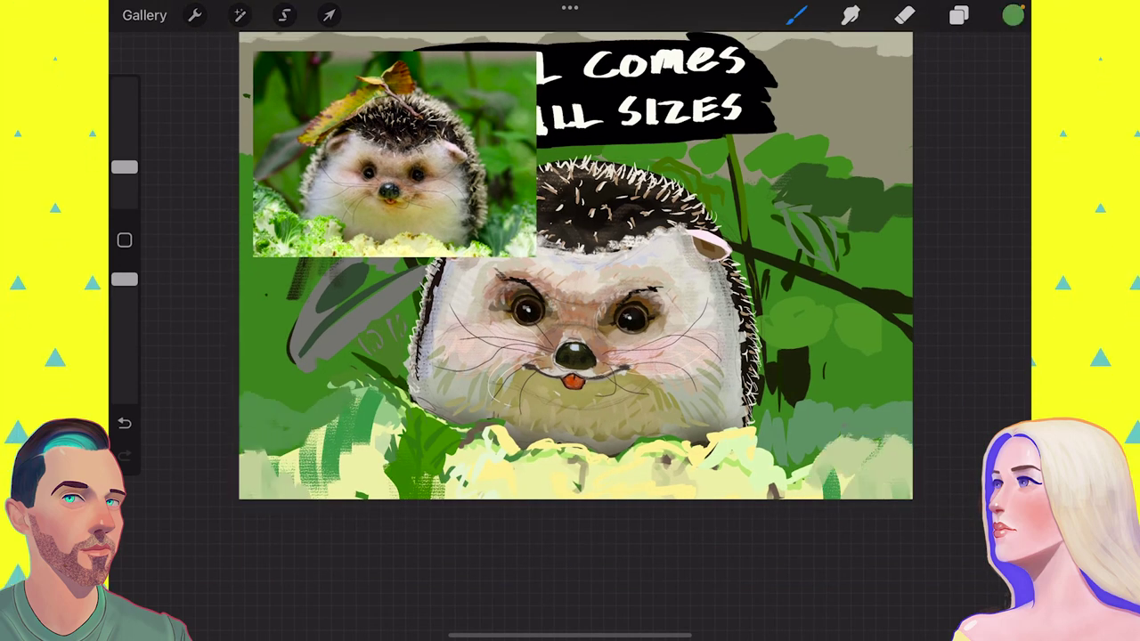
pyautogui.click(261, 223)
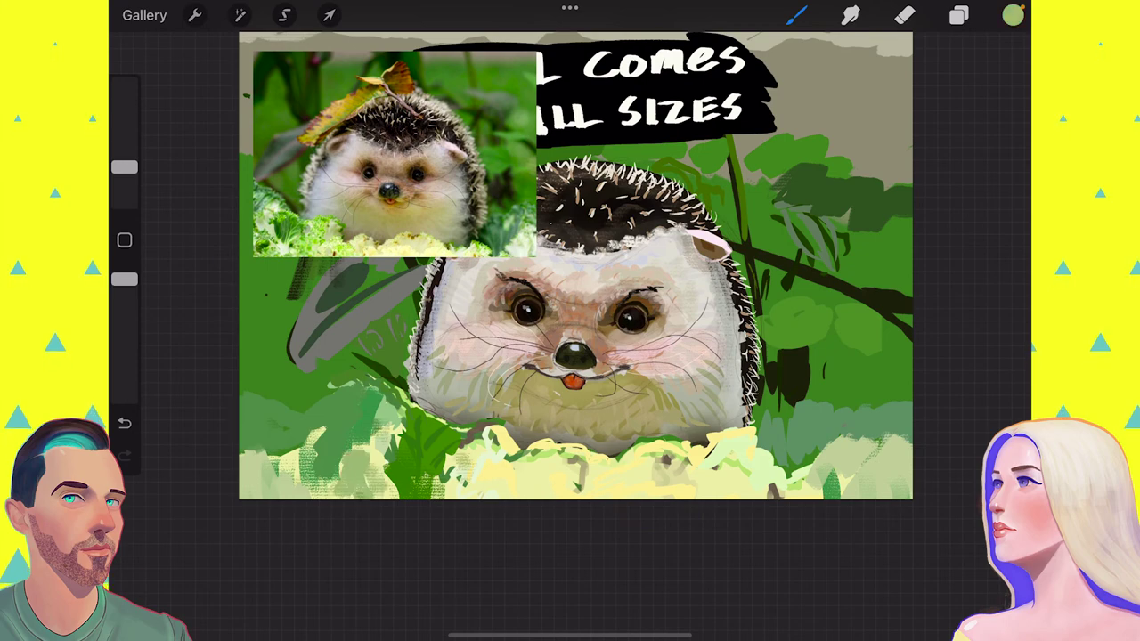
# Step: Switch to a textured Organic brush and sample a pale yellow at a larger size
pyautogui.click(795, 15)
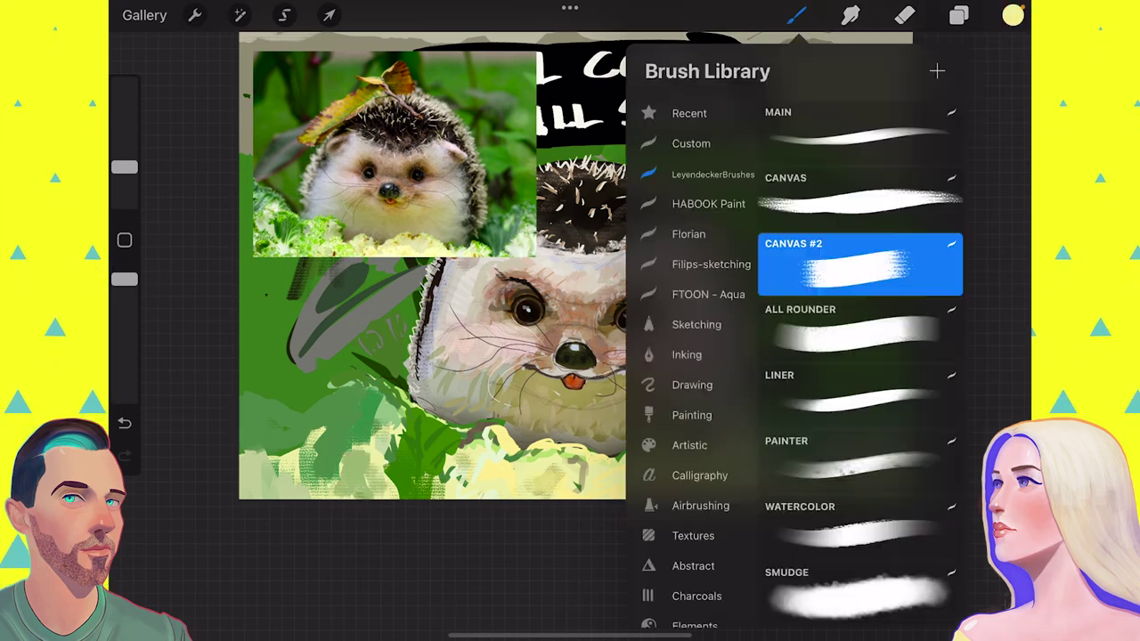
pyautogui.scroll(-5, 695, 383)
pyautogui.click(677, 591)
pyautogui.click(958, 15)
pyautogui.scroll(5, 570, 321)
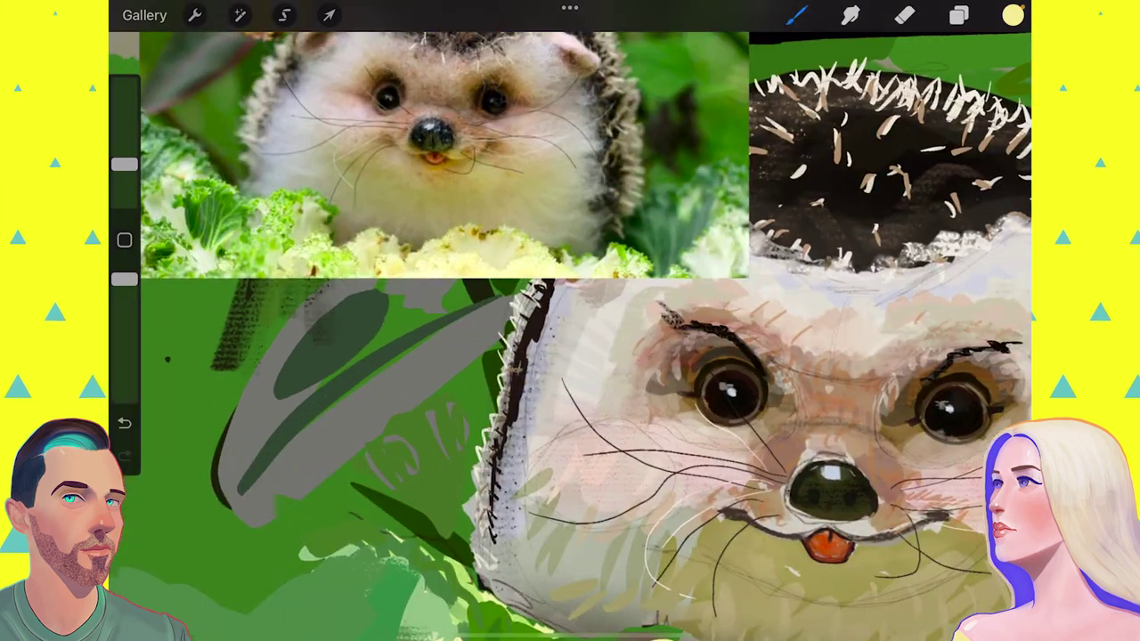
pyautogui.scroll(-2, 570, 320)
pyautogui.moveTo(125, 165)
pyautogui.mouseDown()
pyautogui.moveTo(125, 183)
pyautogui.moveTo(125, 171)
pyautogui.mouseUp()
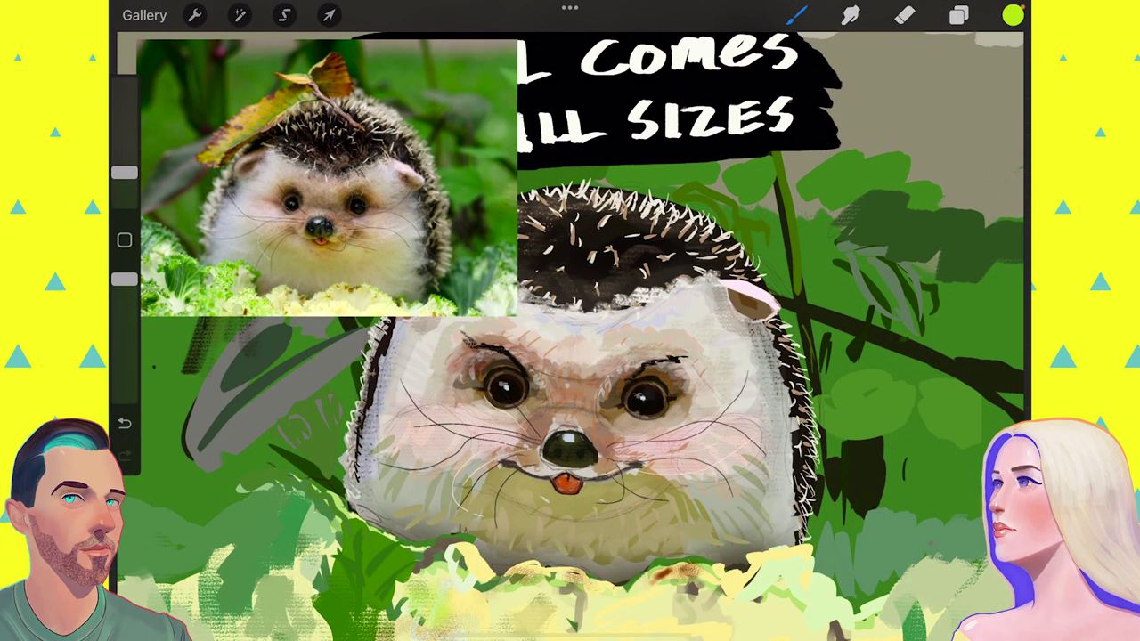
pyautogui.click(125, 240)
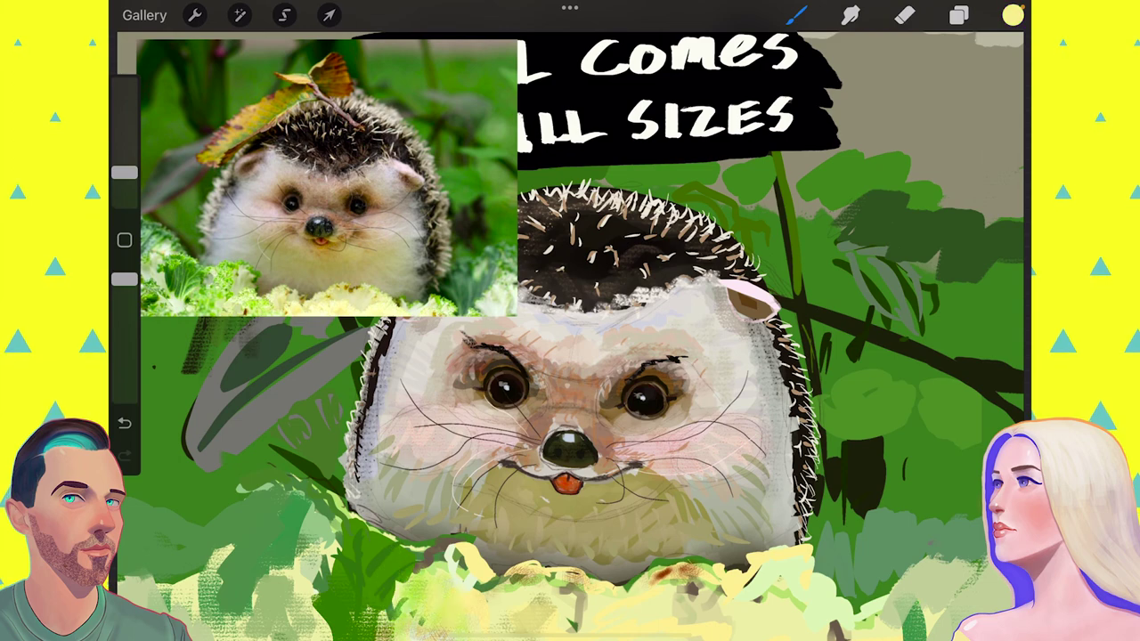
pyautogui.moveTo(124, 172); pyautogui.dragTo(125, 152)
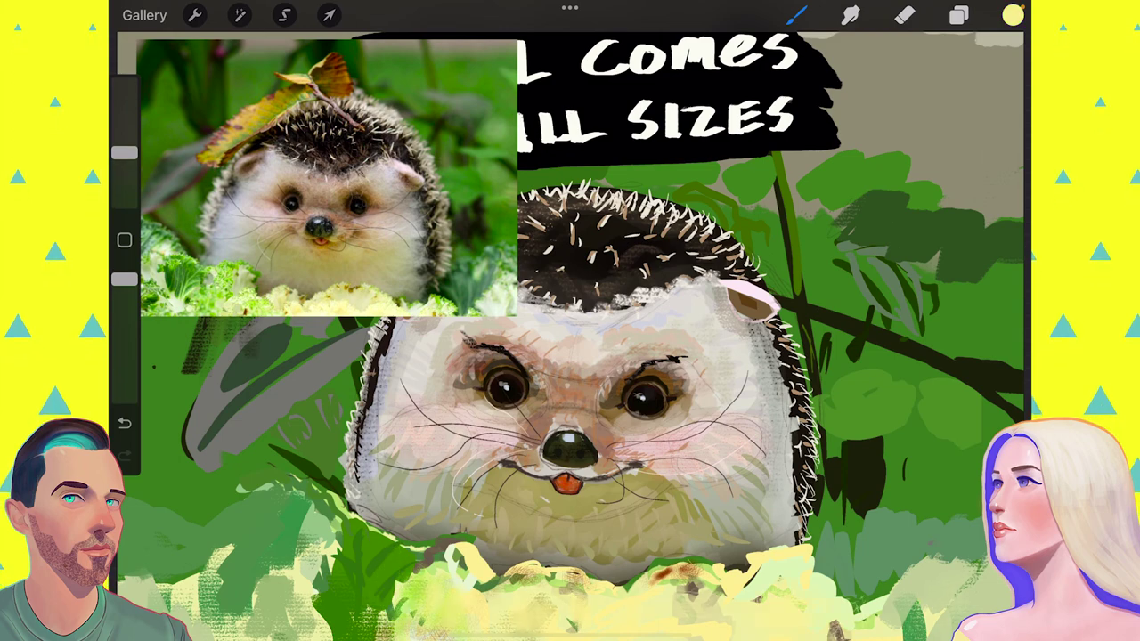
# Step: Hide the reference photo and merge the foreground paint into From selection
pyautogui.scroll(-3, 569, 321)
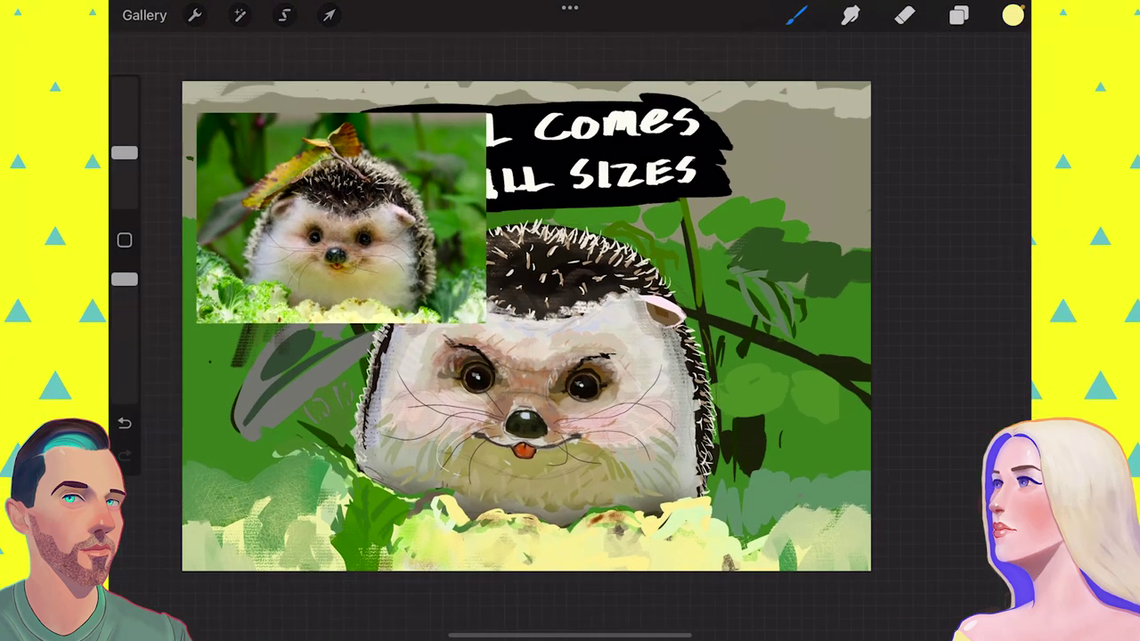
pyautogui.click(958, 15)
pyautogui.click(995, 122)
pyautogui.moveTo(847, 242); pyautogui.dragTo(847, 344)
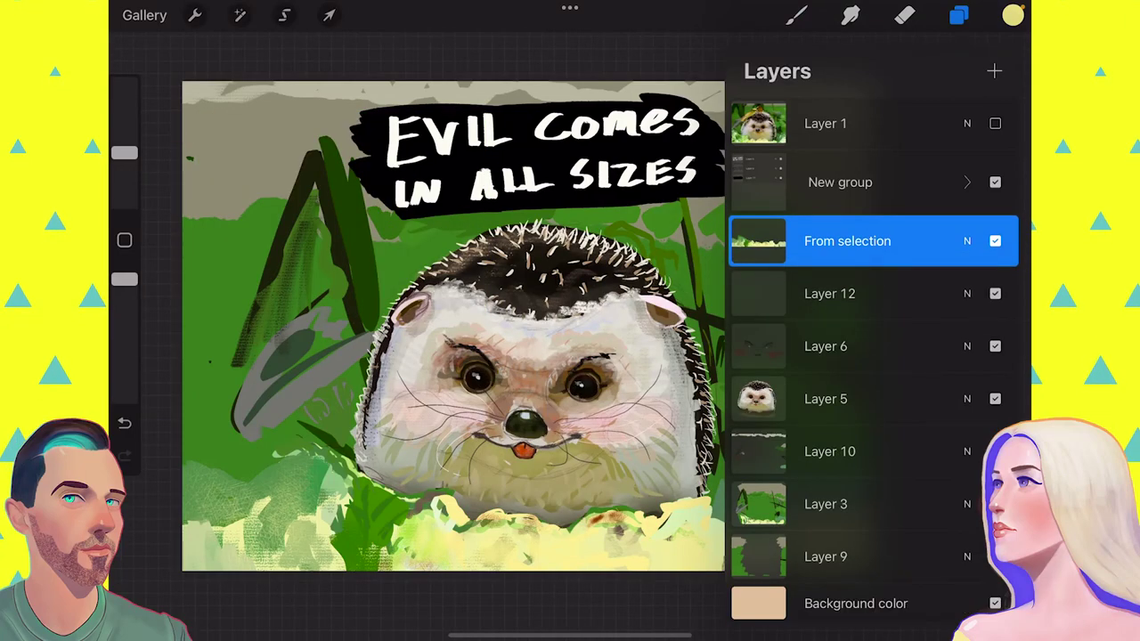